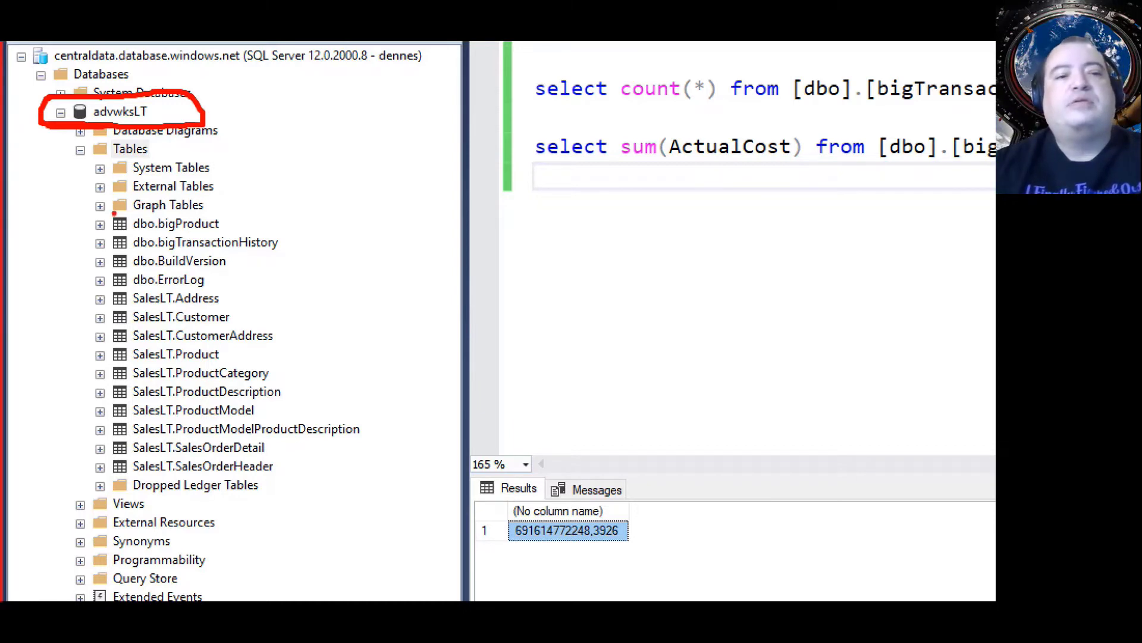
mouse_move(116, 211)
left_mouse_down()
mouse_move(82, 212)
mouse_move(67, 244)
mouse_move(203, 267)
mouse_move(302, 250)
mouse_move(149, 201)
mouse_move(45, 223)
mouse_move(44, 244)
left_mouse_up()
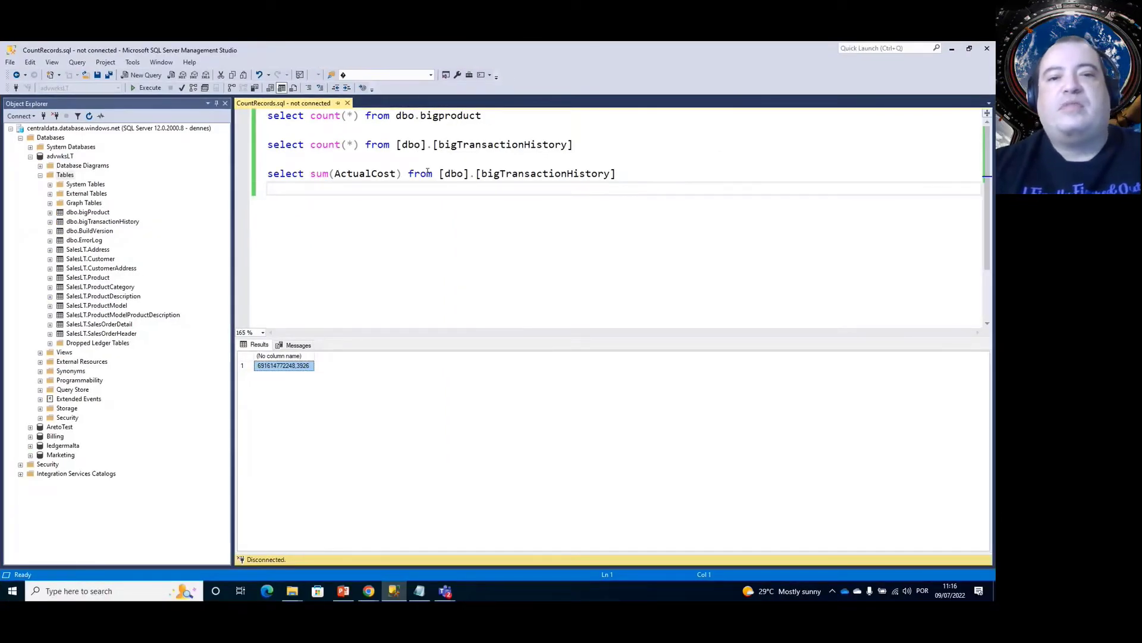
Run all three queries in CountRecords.sql, connecting to centraldata.database.windows.net with SQL Server Authentication and entering the login's password.
left_click_drag(631, 181, 267, 115)
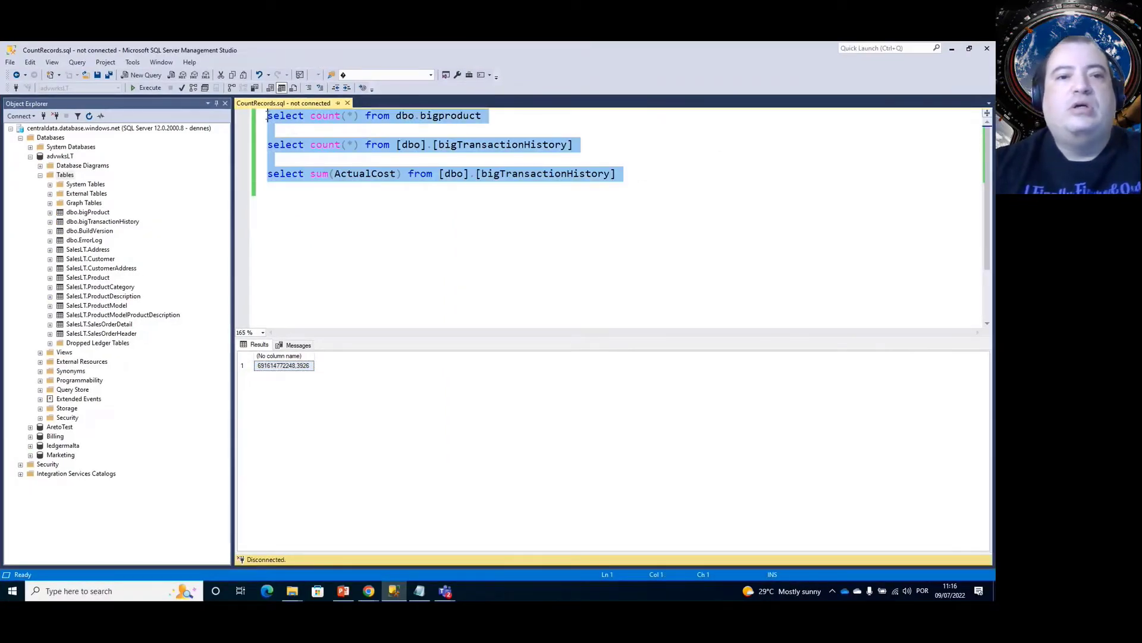
left_click(149, 88)
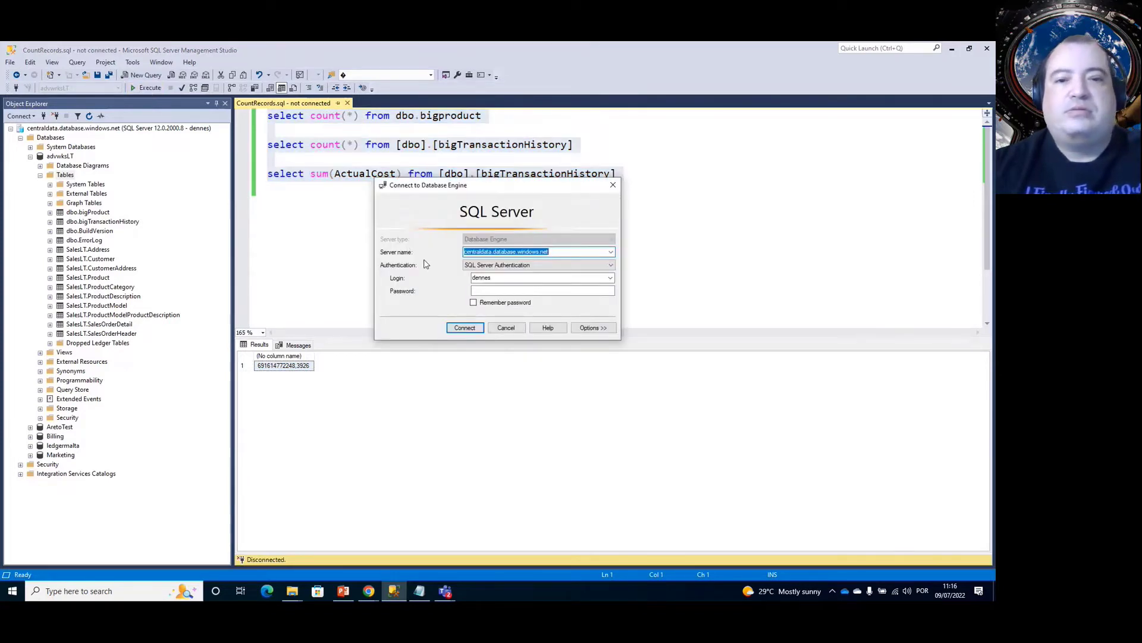
left_click(530, 292)
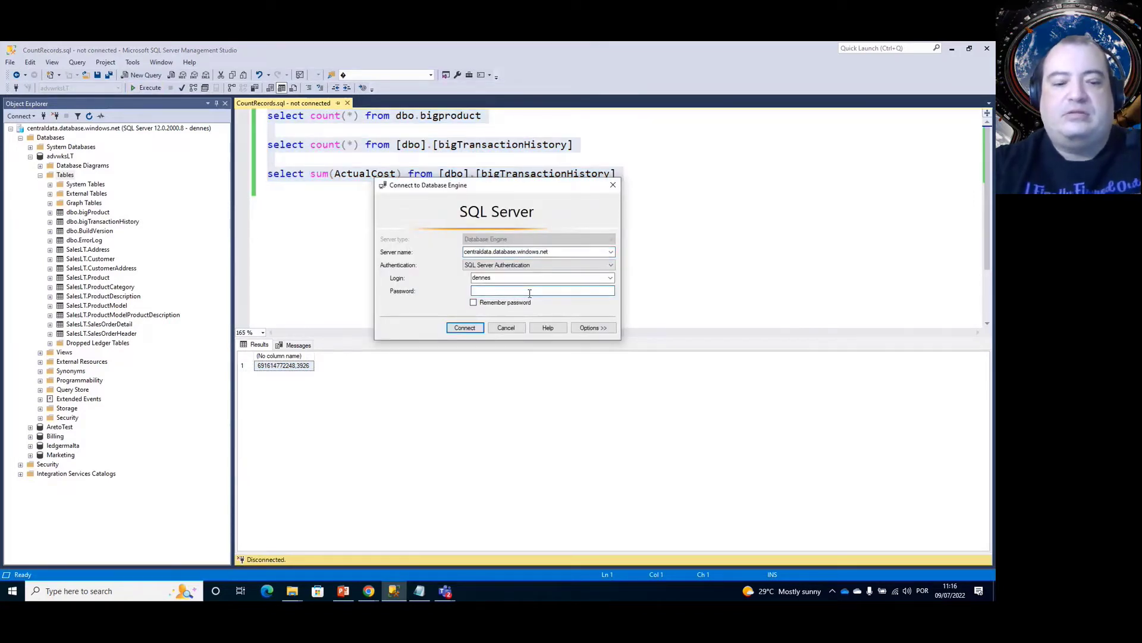
type("******")
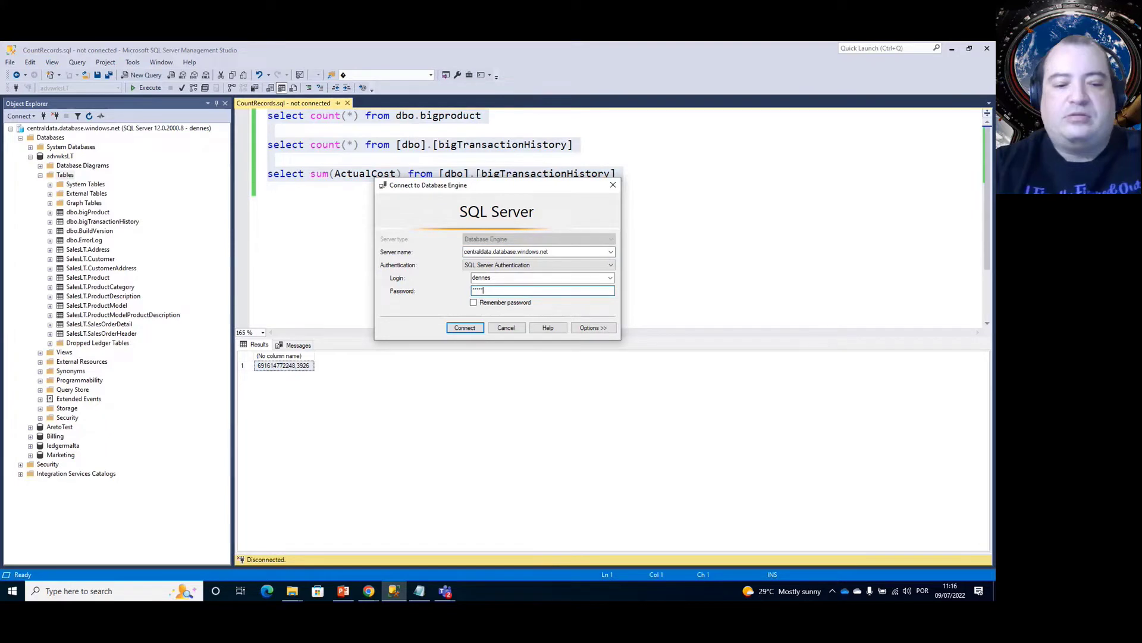
type("**")
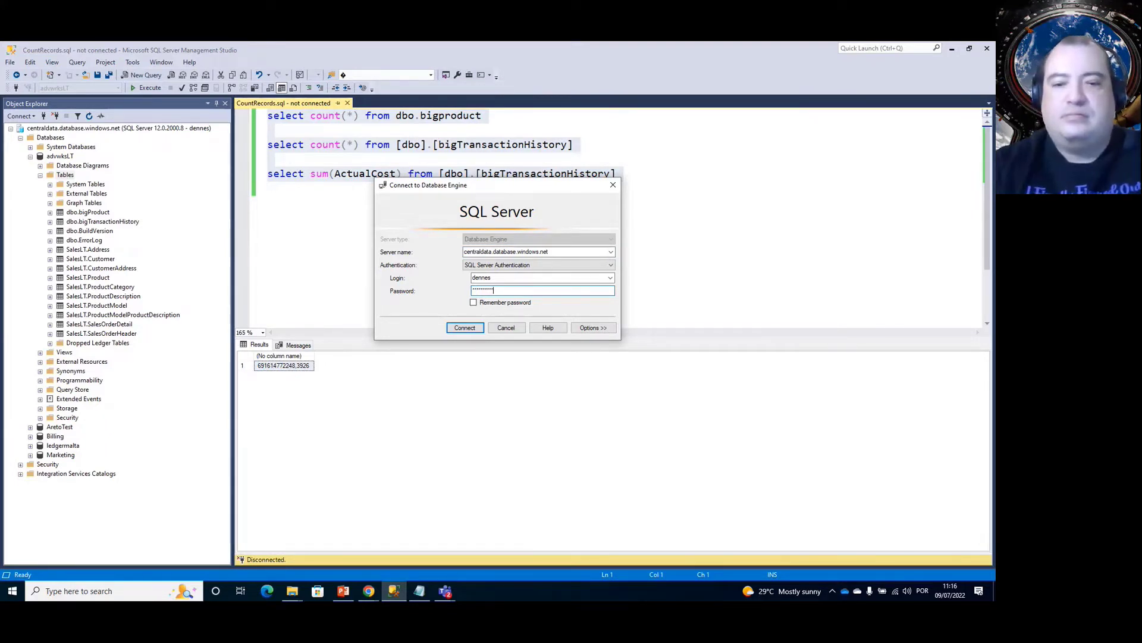
key("Return")
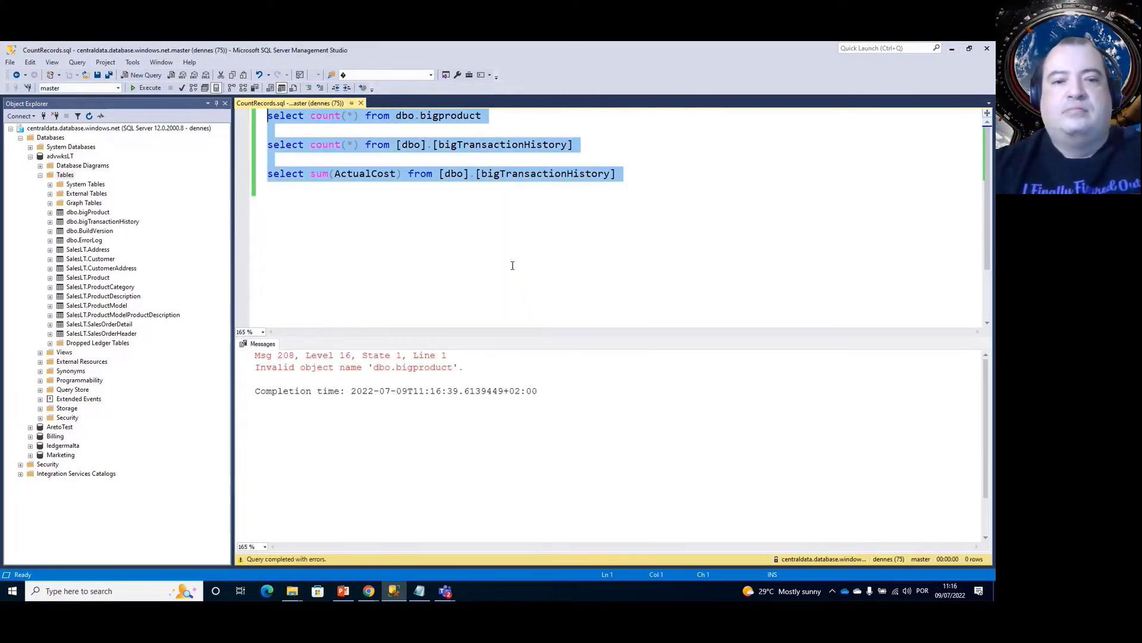
Switch the query's database to advwksLT and rerun the three queries on bigproduct and bigTransactionHistory.
left_click(595, 202)
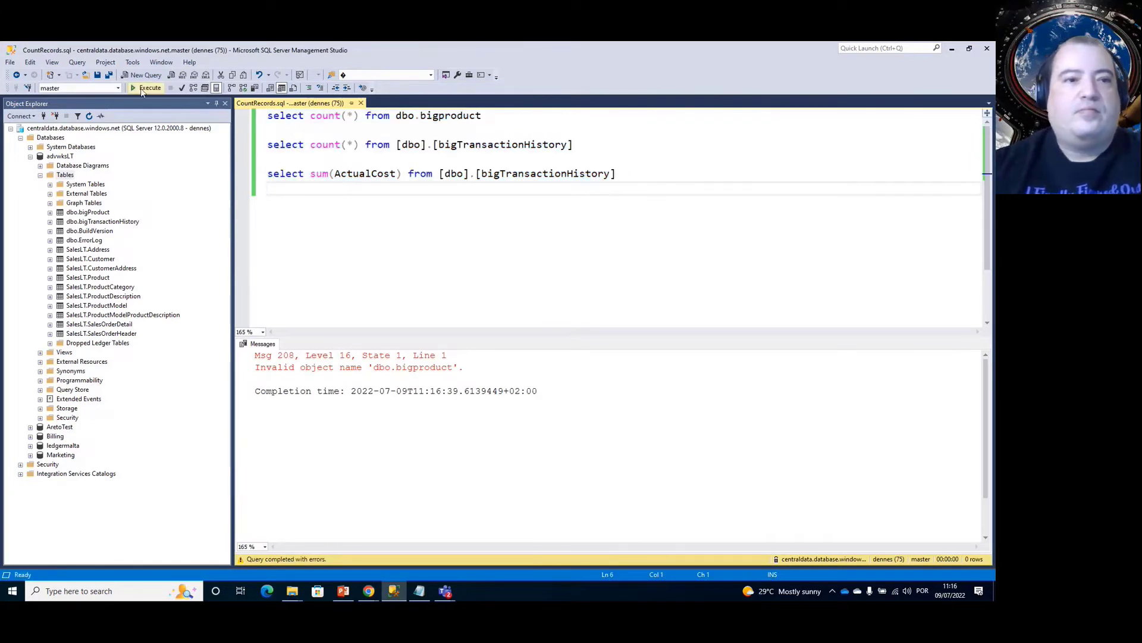
left_click(117, 88)
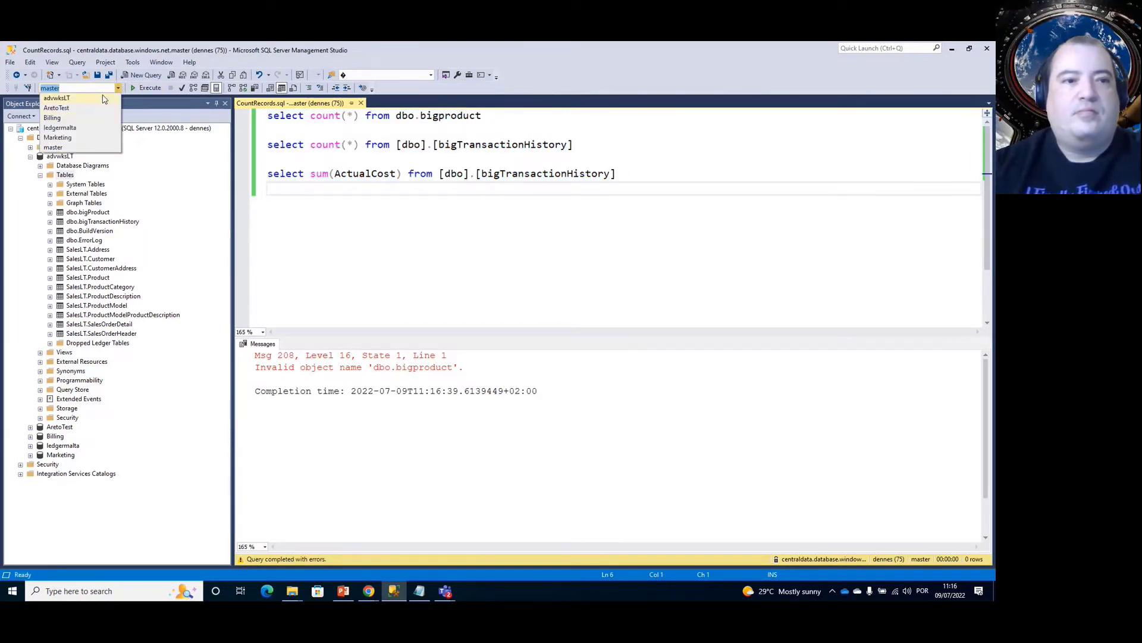
left_click(104, 99)
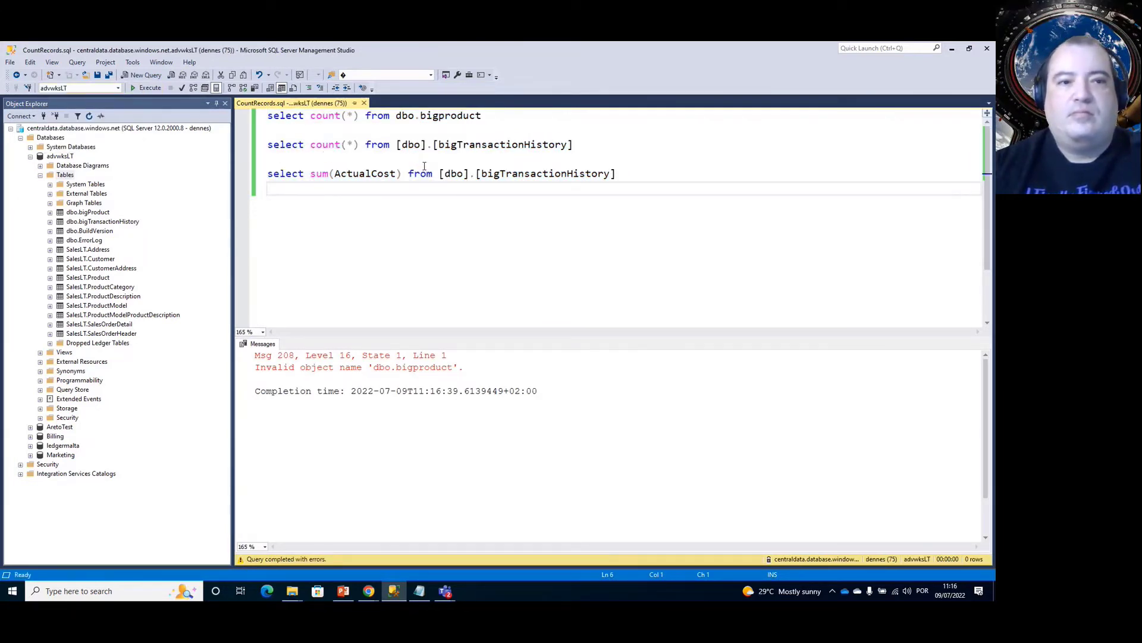
left_click_drag(625, 182, 201, 112)
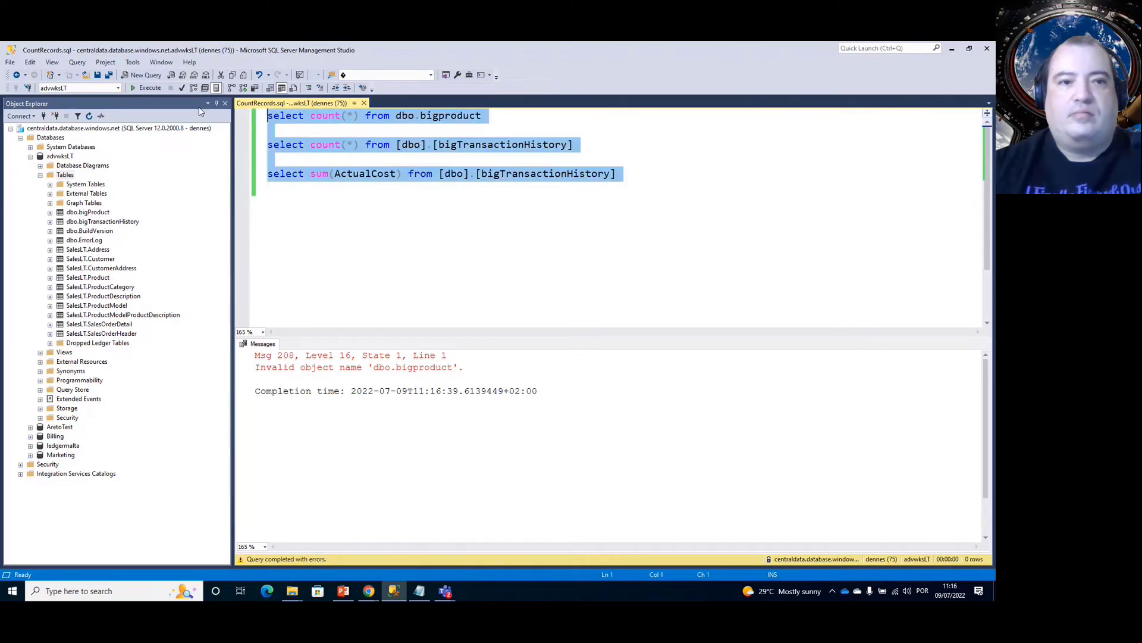
left_click(152, 89)
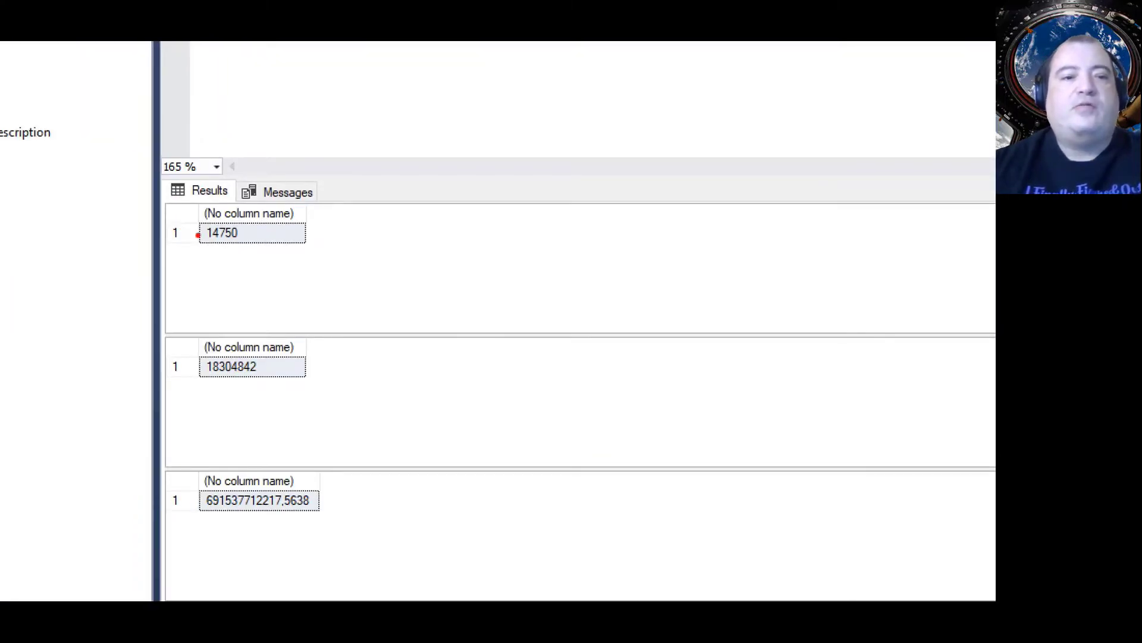
left_click_drag(197, 248, 295, 260)
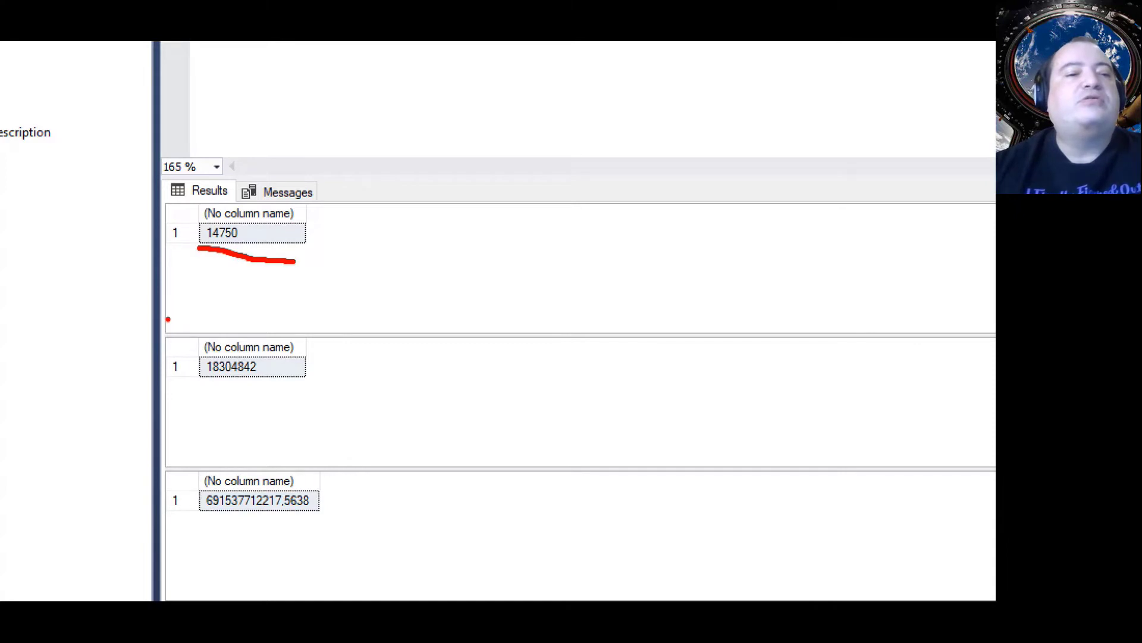
mouse_move(168, 320)
left_mouse_down()
mouse_move(146, 388)
mouse_move(277, 399)
mouse_move(339, 357)
mouse_move(185, 306)
mouse_move(158, 322)
left_mouse_up()
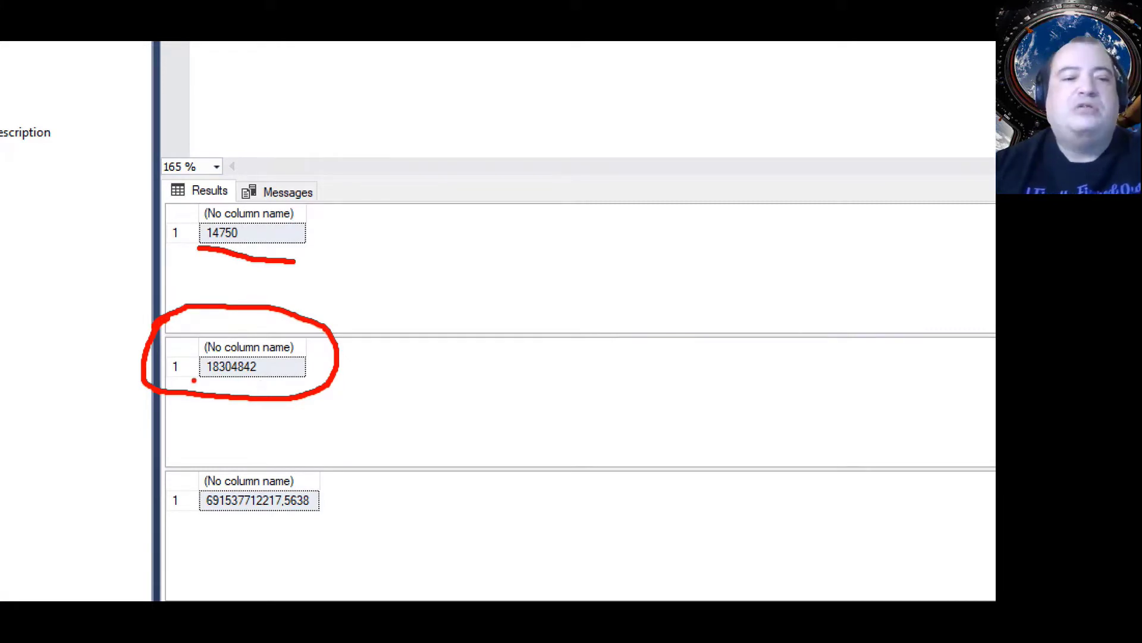
mouse_move(194, 379)
left_mouse_down()
mouse_move(314, 390)
mouse_move(344, 338)
mouse_move(236, 294)
left_mouse_up()
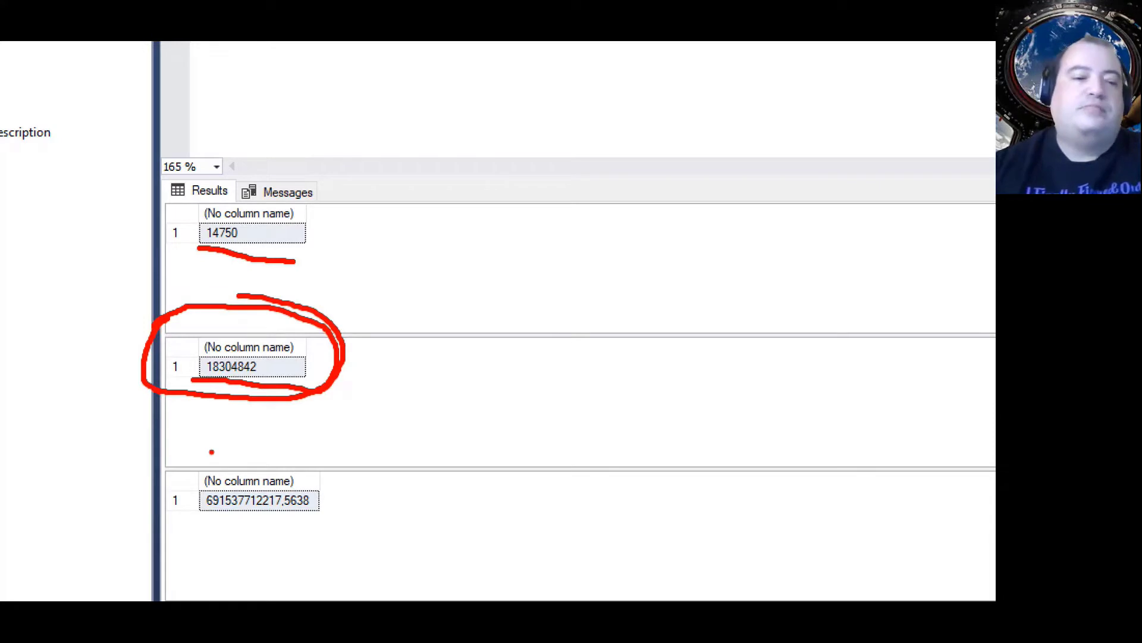
mouse_move(212, 451)
left_mouse_down()
mouse_move(236, 536)
mouse_move(319, 526)
mouse_move(258, 437)
mouse_move(188, 485)
mouse_move(296, 539)
mouse_move(289, 424)
mouse_move(184, 485)
mouse_move(184, 509)
left_mouse_up()
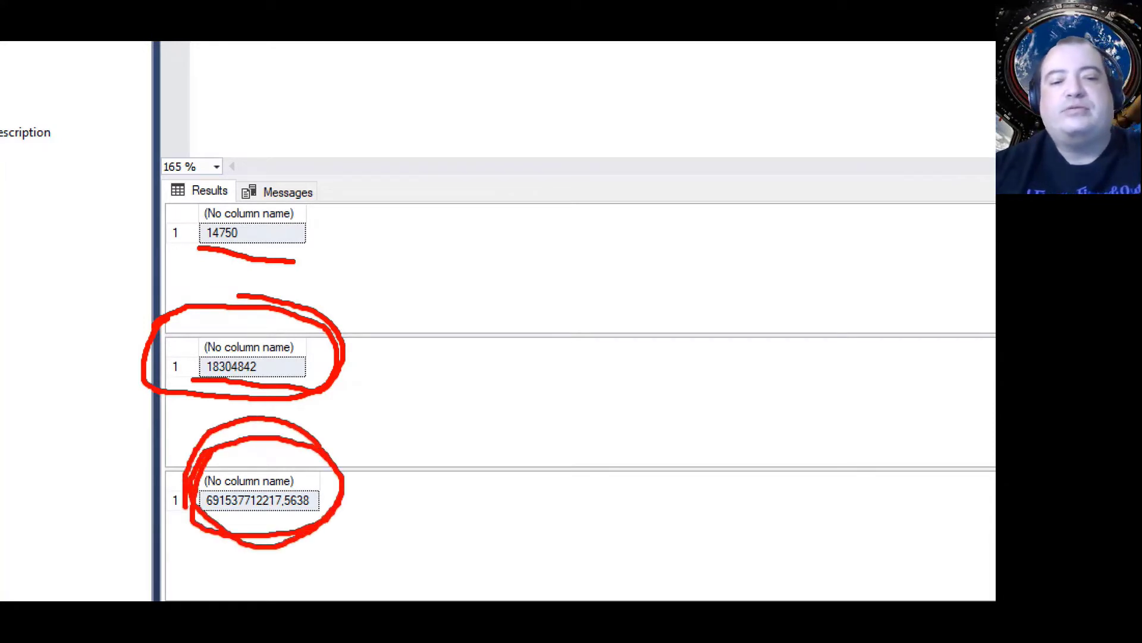
key("Escape")
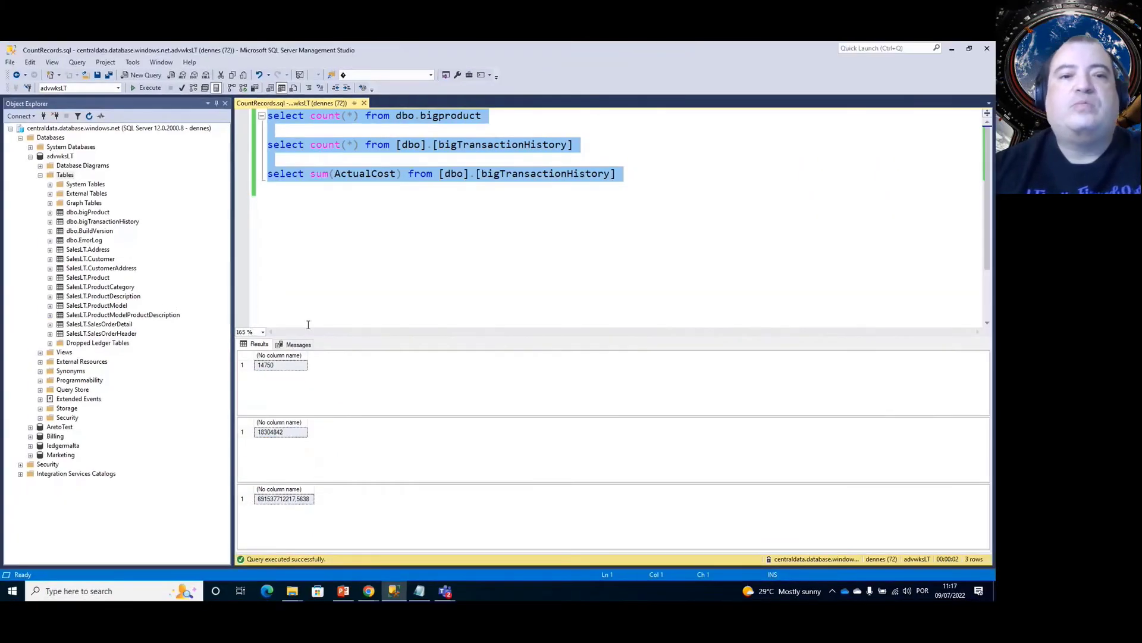
left_click(328, 237)
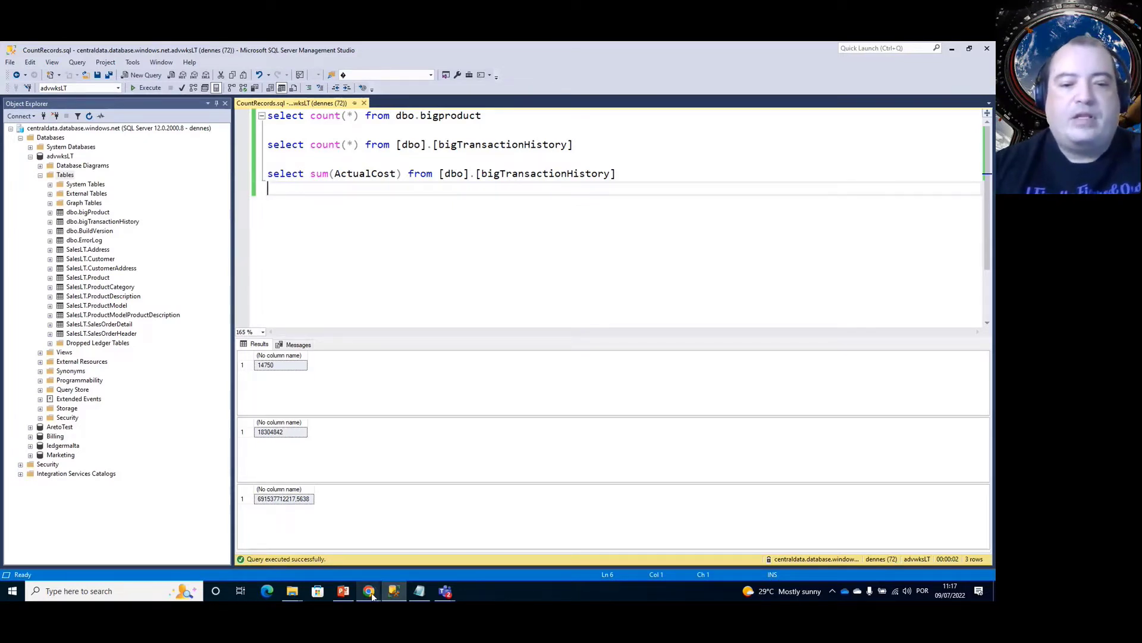
Switch to the Azure portal in Chrome and open Synapse Studio for the maltasynapselink workspace, signing in with the first listed account.
mouse_move(369, 591)
left_click(284, 548)
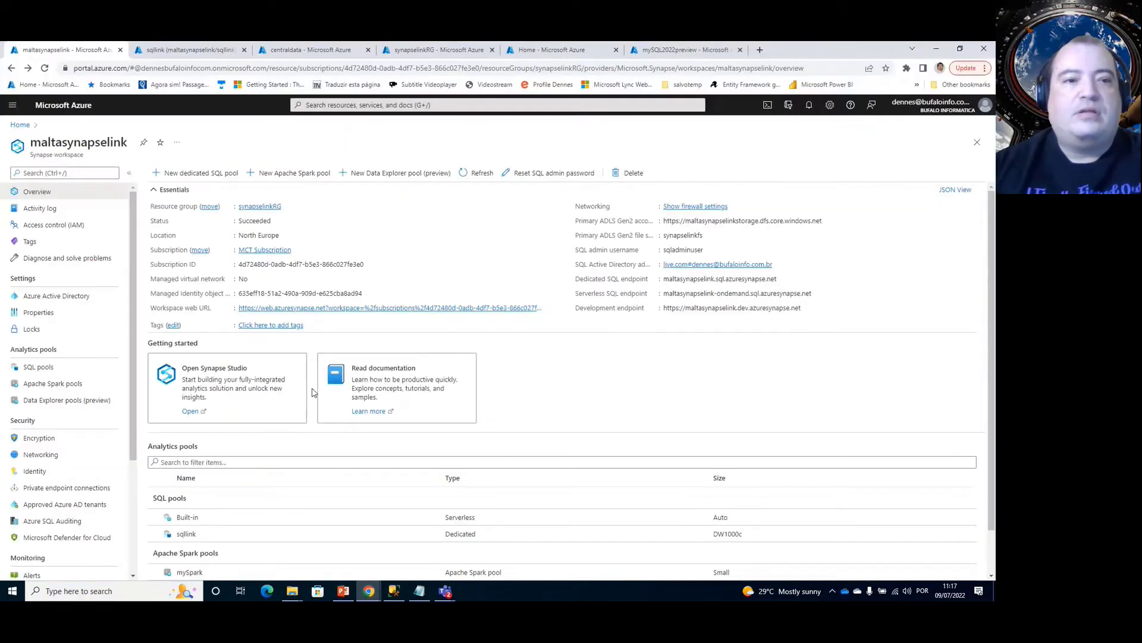
left_click(190, 412)
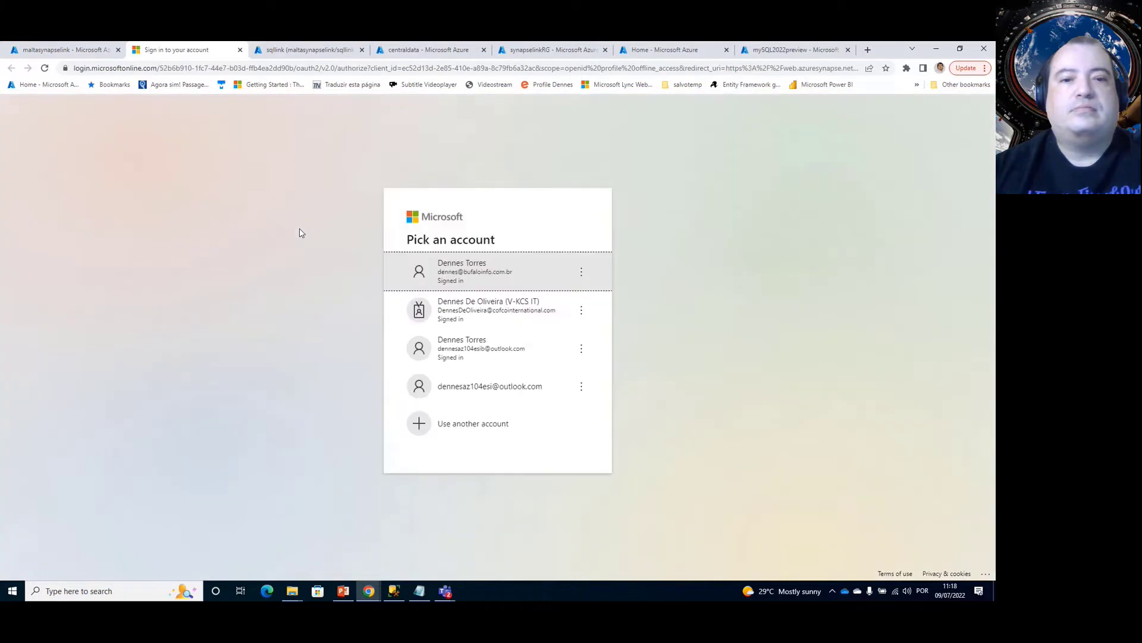
left_click(448, 270)
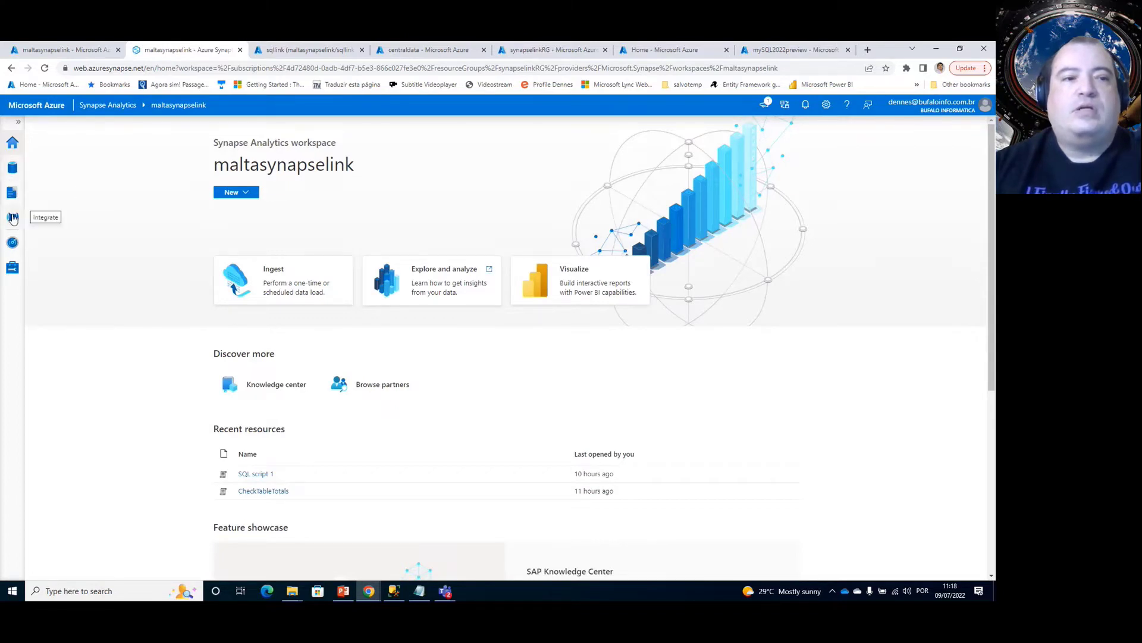
Start a new link connection in the Integrate hub of Synapse Studio.
left_click(12, 217)
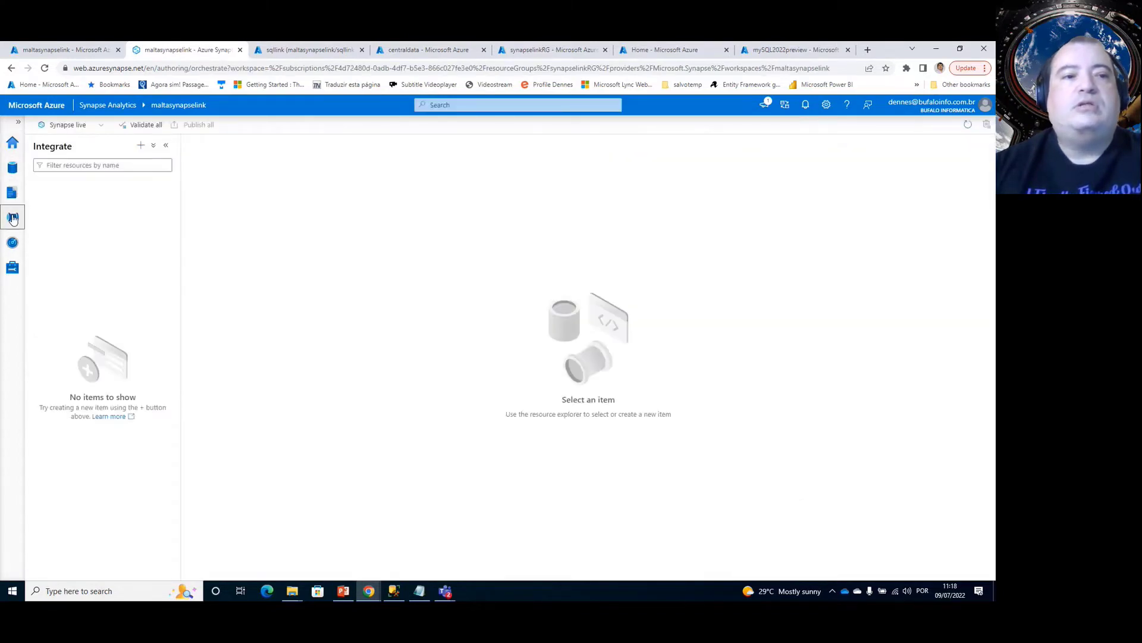
left_click(140, 146)
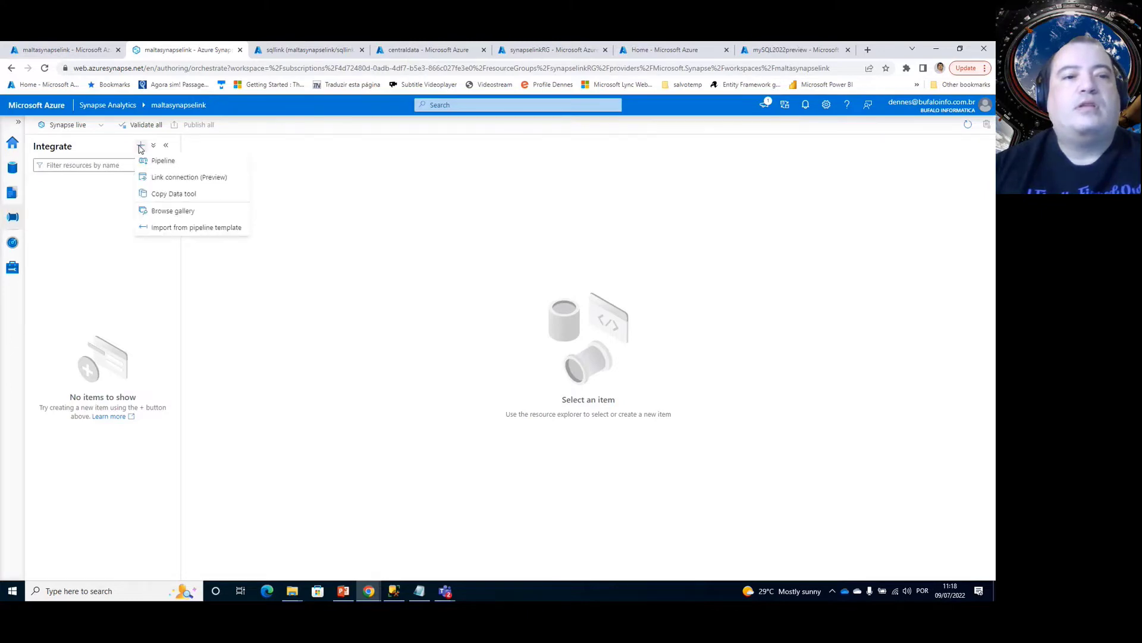
left_click(196, 178)
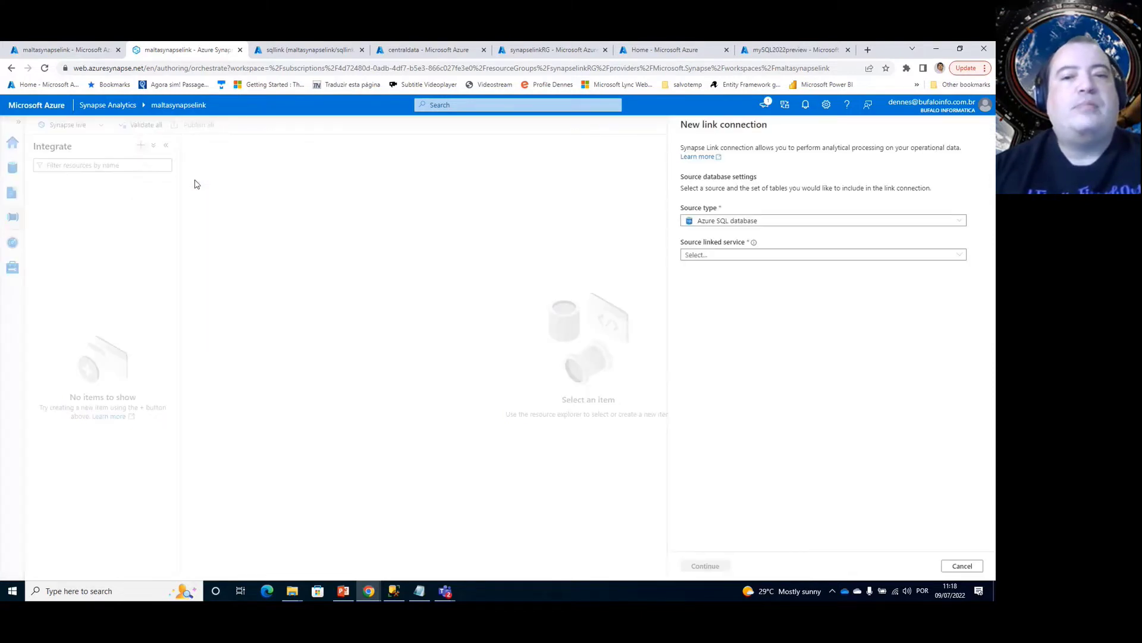
Set the new link connection's source type to Azure SQL database.
left_click(766, 221)
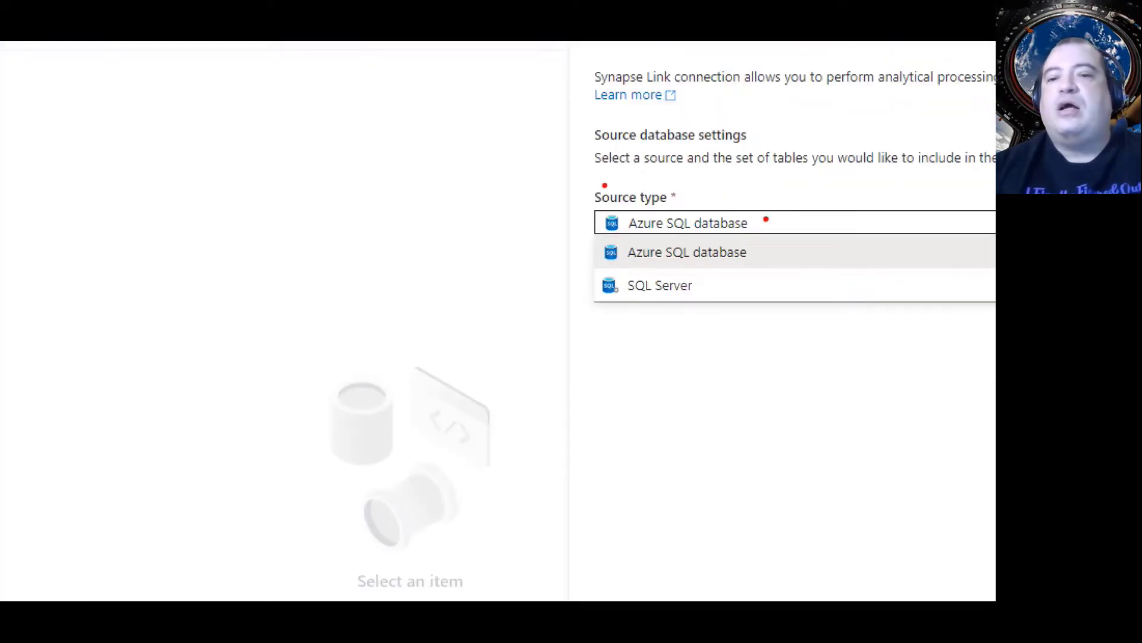
mouse_move(604, 184)
left_mouse_down()
mouse_move(592, 288)
mouse_move(828, 252)
mouse_move(589, 170)
mouse_move(544, 193)
left_mouse_up()
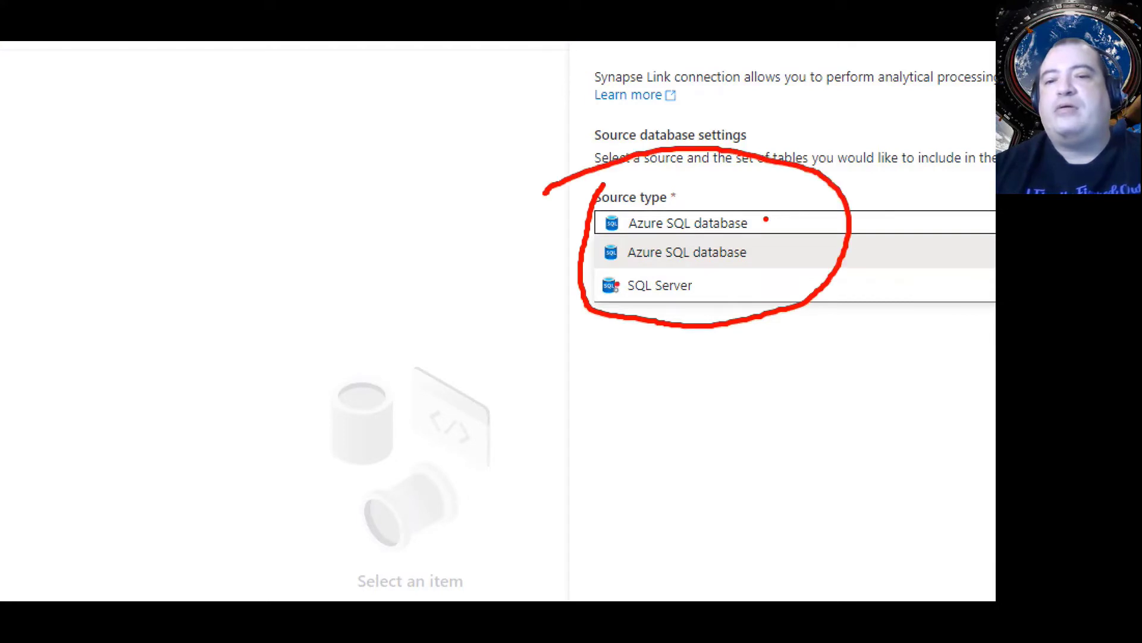
mouse_move(594, 271)
left_mouse_down()
mouse_move(711, 275)
mouse_move(668, 307)
mouse_move(569, 307)
mouse_move(592, 271)
left_mouse_up()
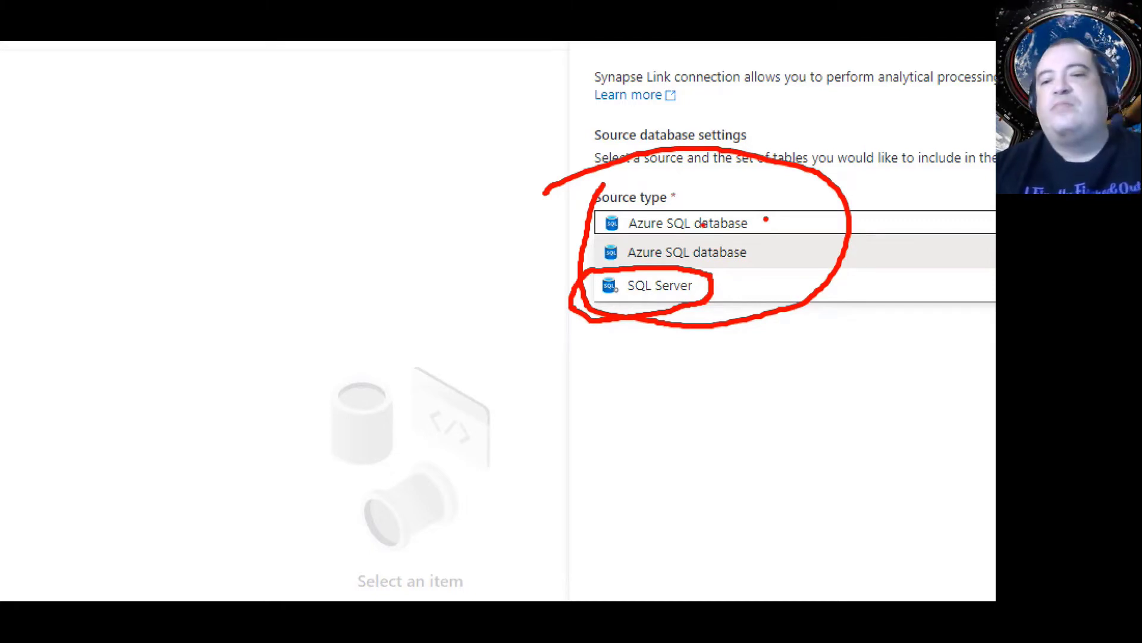
mouse_move(587, 266)
left_mouse_down()
mouse_move(683, 277)
mouse_move(773, 236)
left_mouse_up()
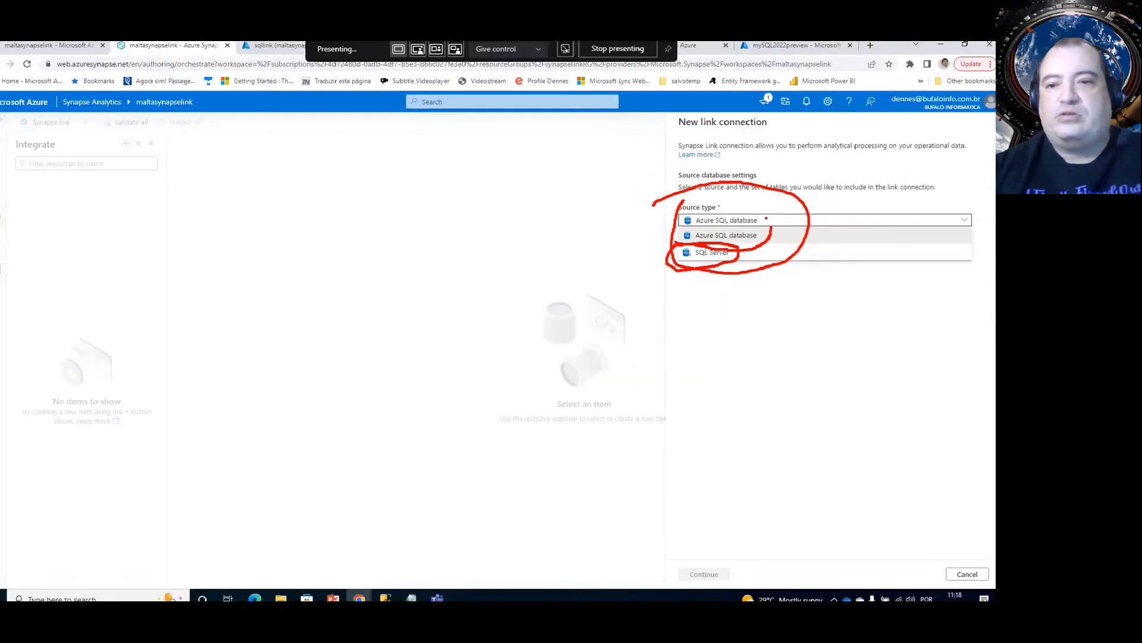
left_click(740, 233)
Start a new source linked service for the link connection and name it AzureSQL.
left_click(721, 256)
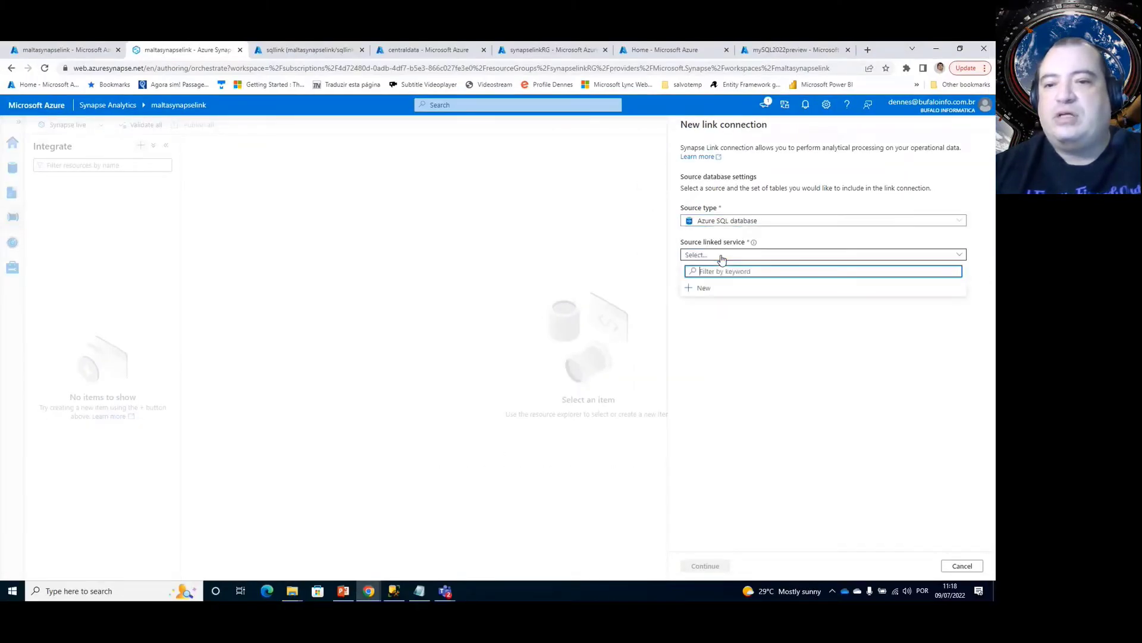
left_click(706, 288)
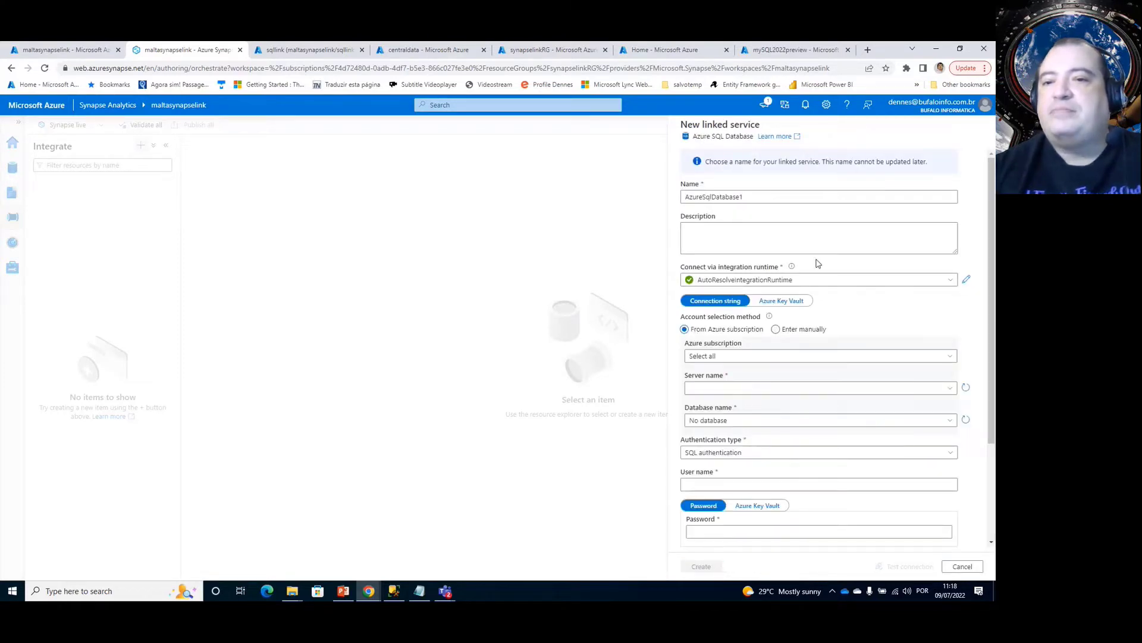
left_click_drag(752, 197, 636, 197)
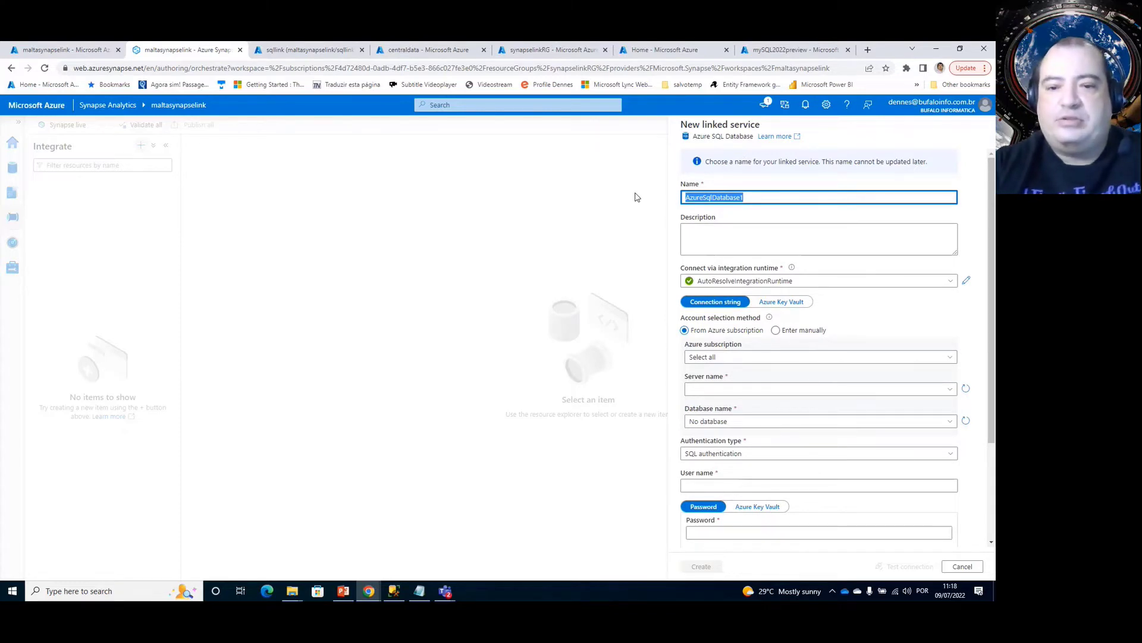
type("A")
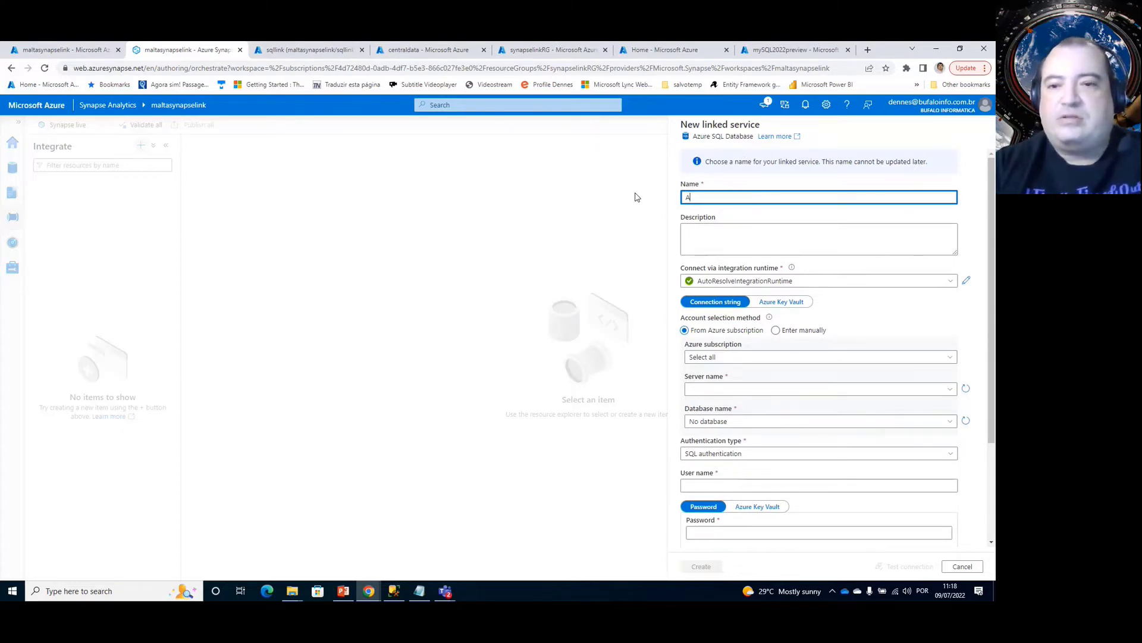
type("zureSQL")
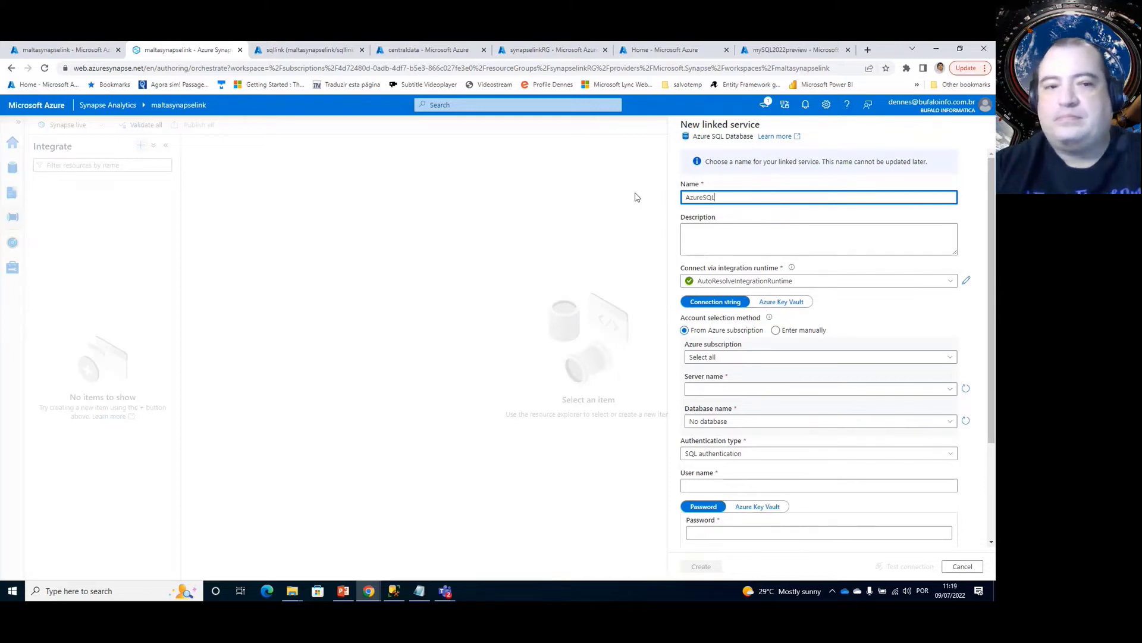
Point the linked service to the advwksLT database on the centraldata server in the MCT Subscription.
left_click(797, 357)
left_click(761, 409)
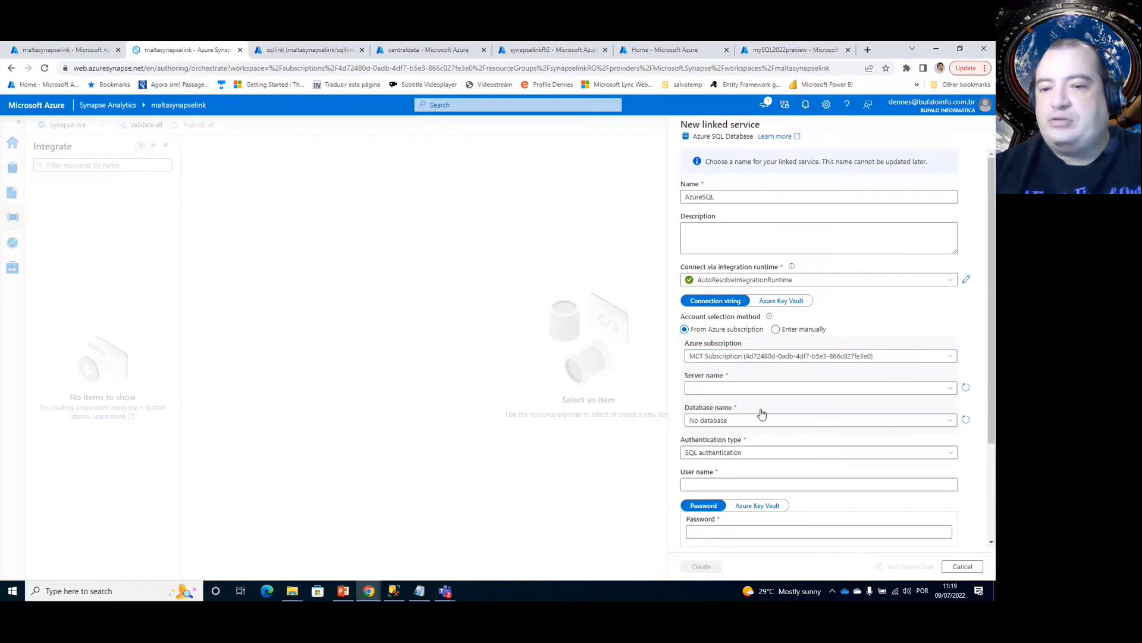
left_click(893, 399)
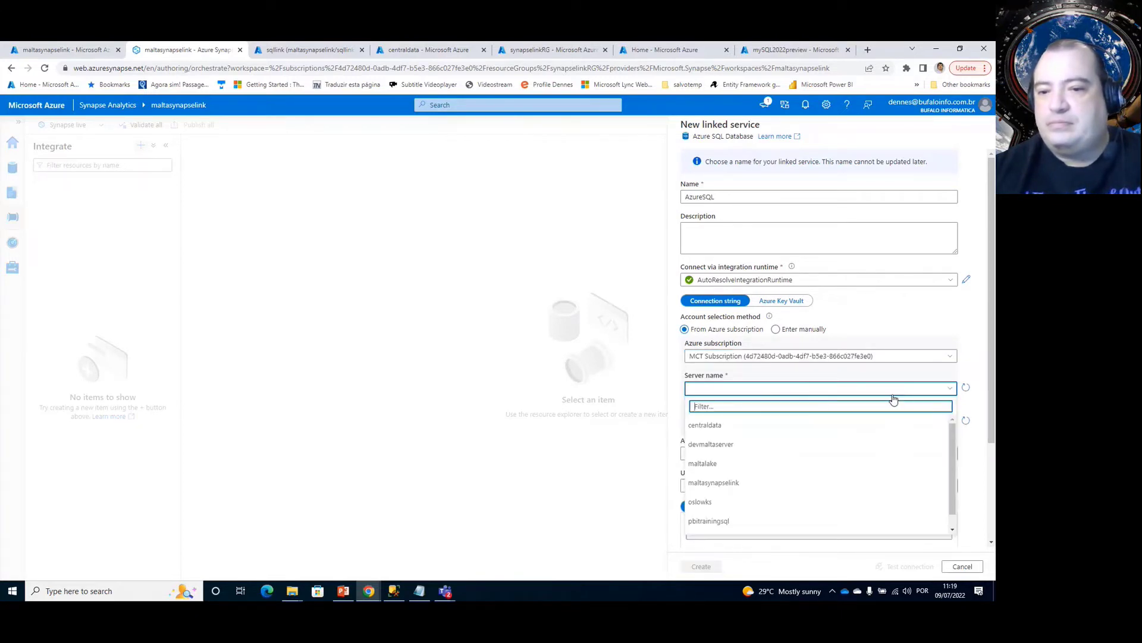
left_click(911, 427)
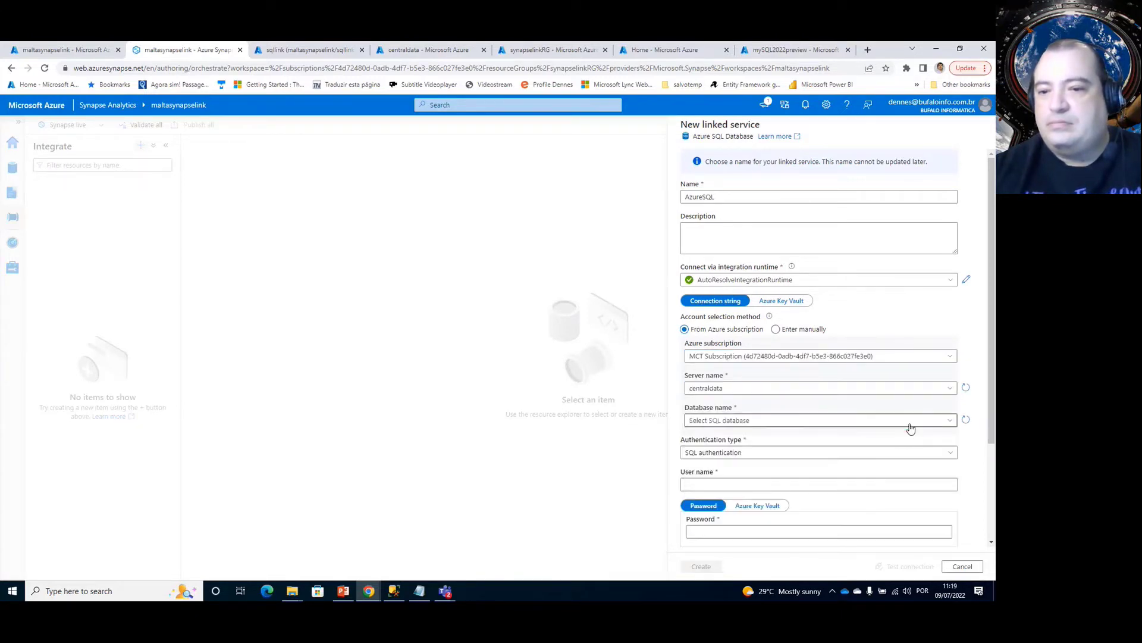
left_click(909, 424)
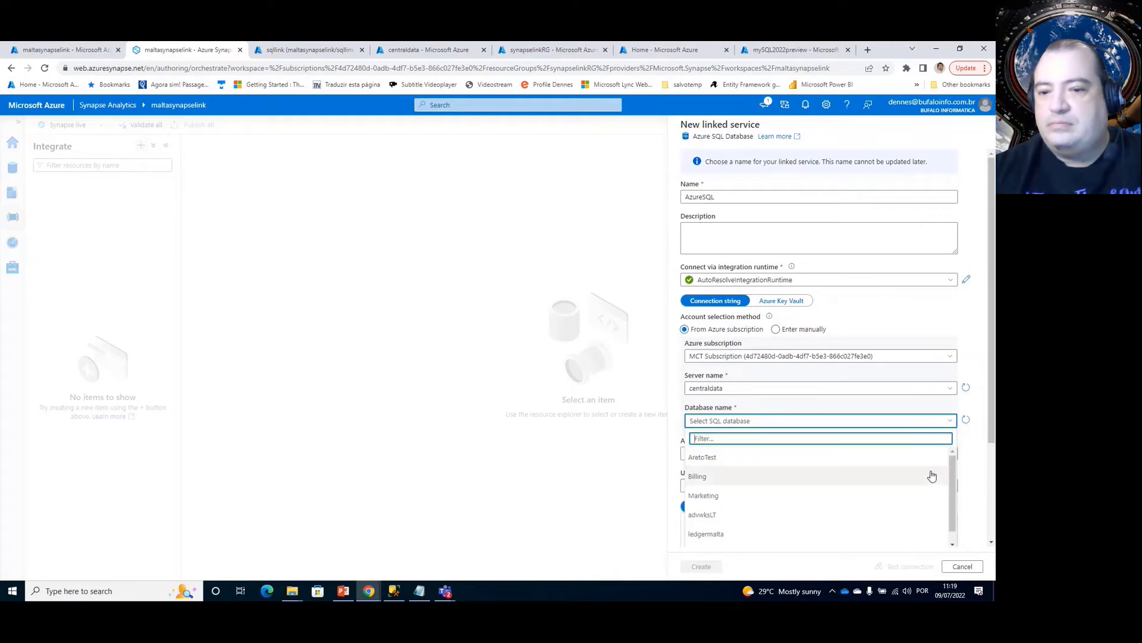
left_click(883, 514)
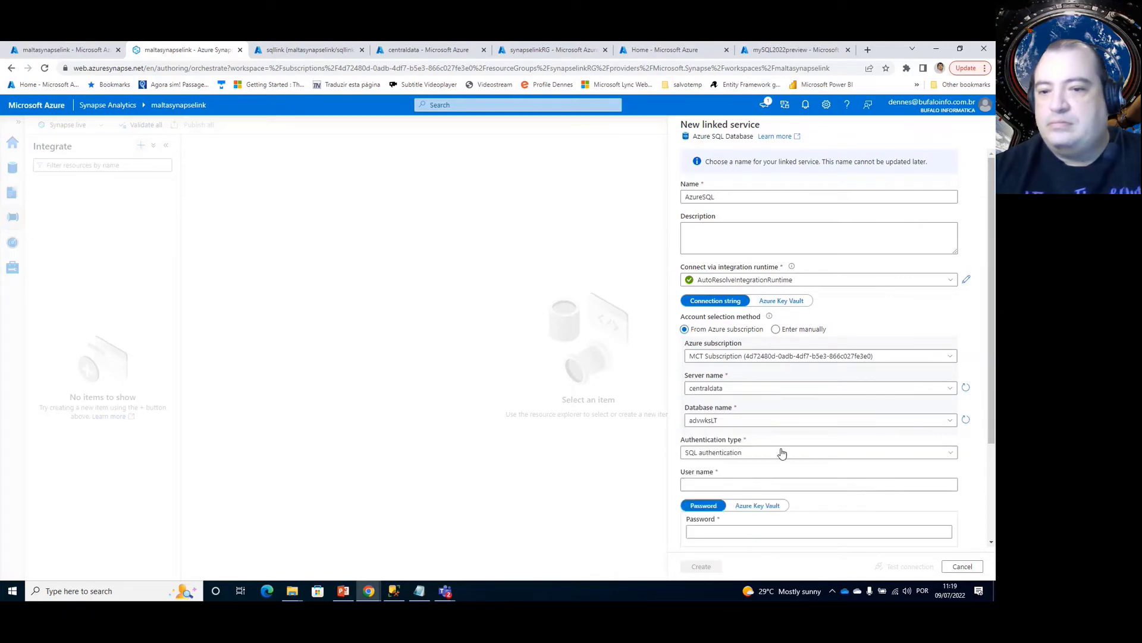
Enter the user name and password for the linked service's SQL authentication.
left_click_drag(991, 415, 977, 500)
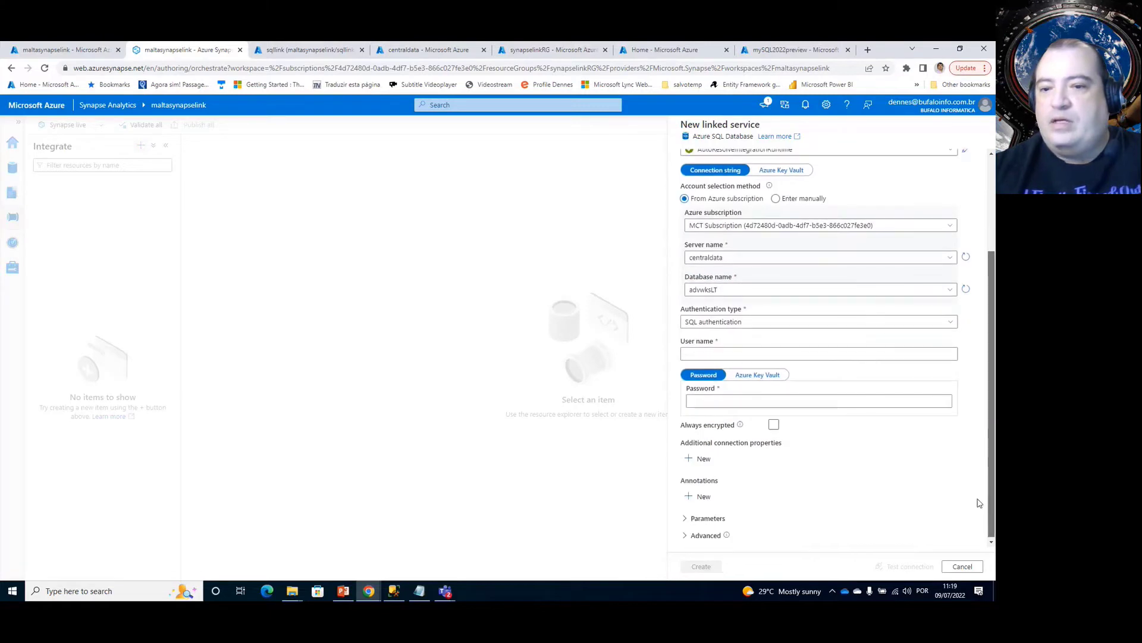
left_click(864, 354)
type("denne")
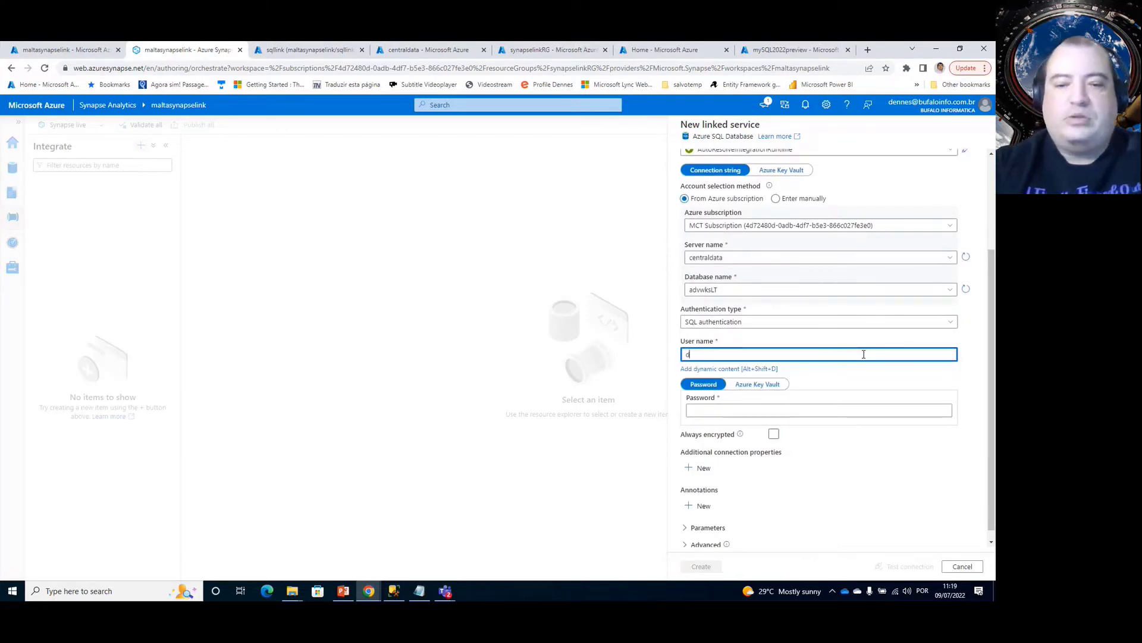
key("Tab")
key("Tab")
key("Tab")
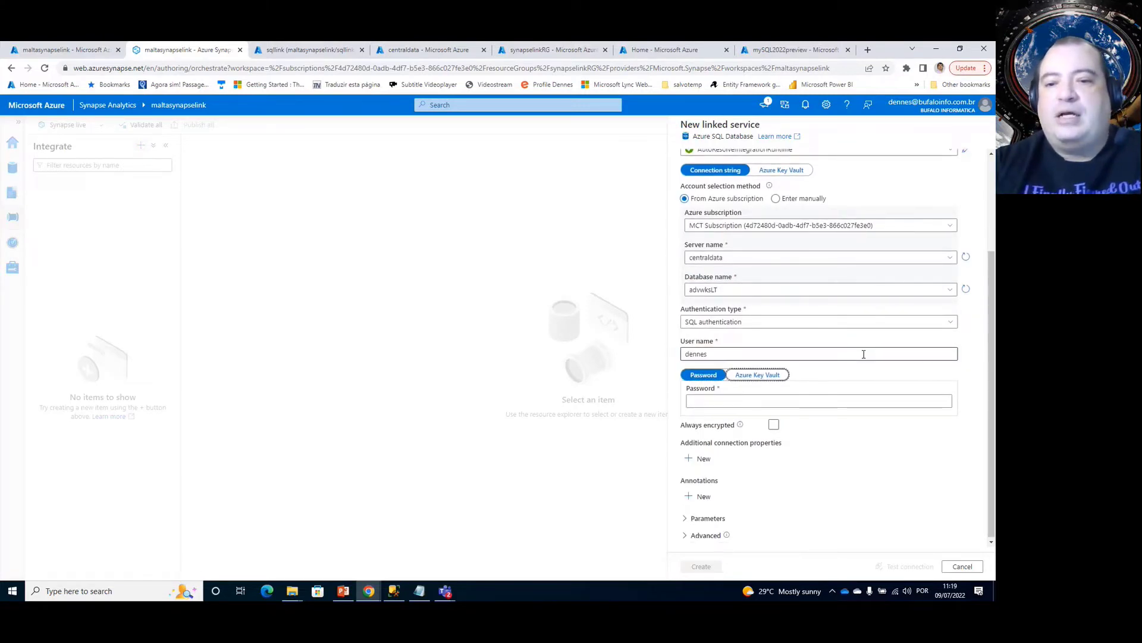
type("****")
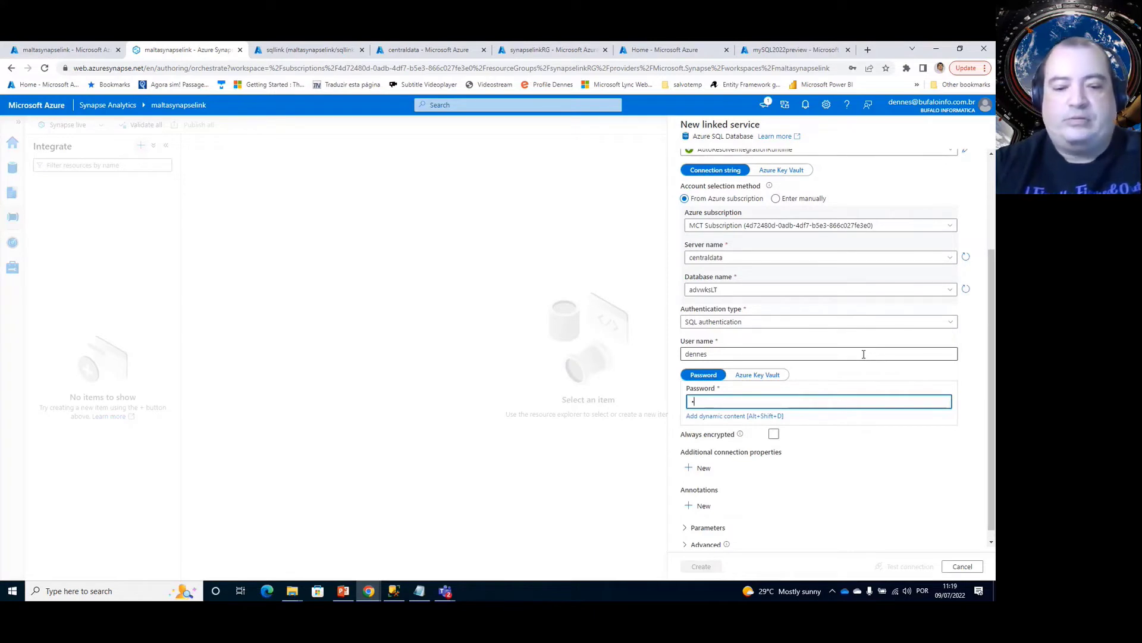
type("*")
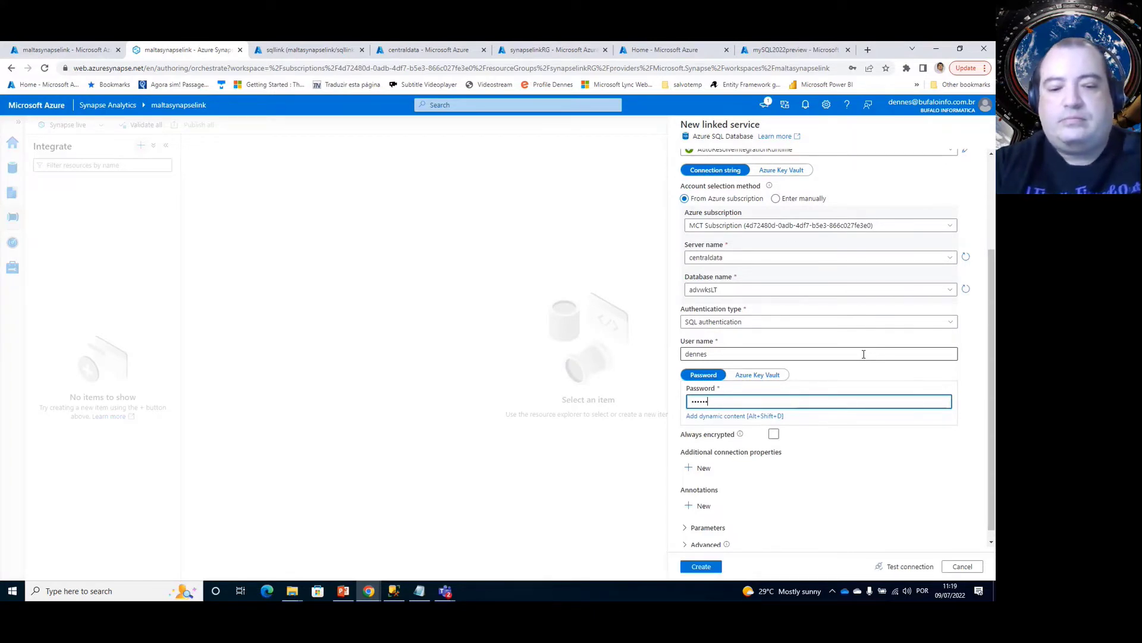
type("*")
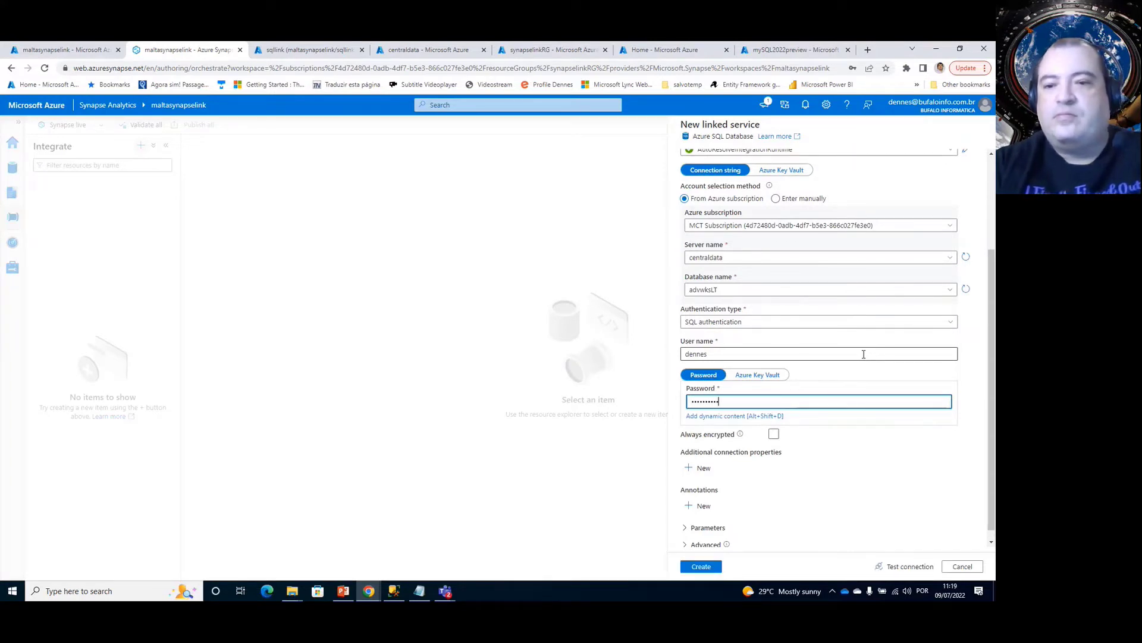
Review the linked service's connection settings and the available authentication types.
scroll(992, 280, "up", 3)
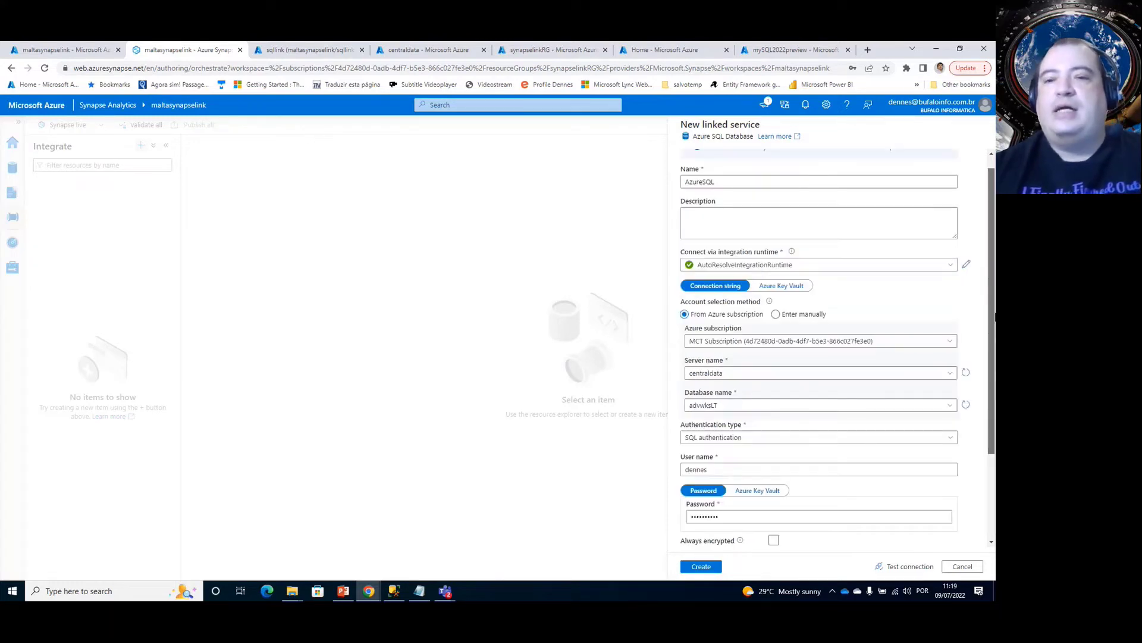
scroll(992, 280, "down", 3)
scroll(993, 280, "up", 3)
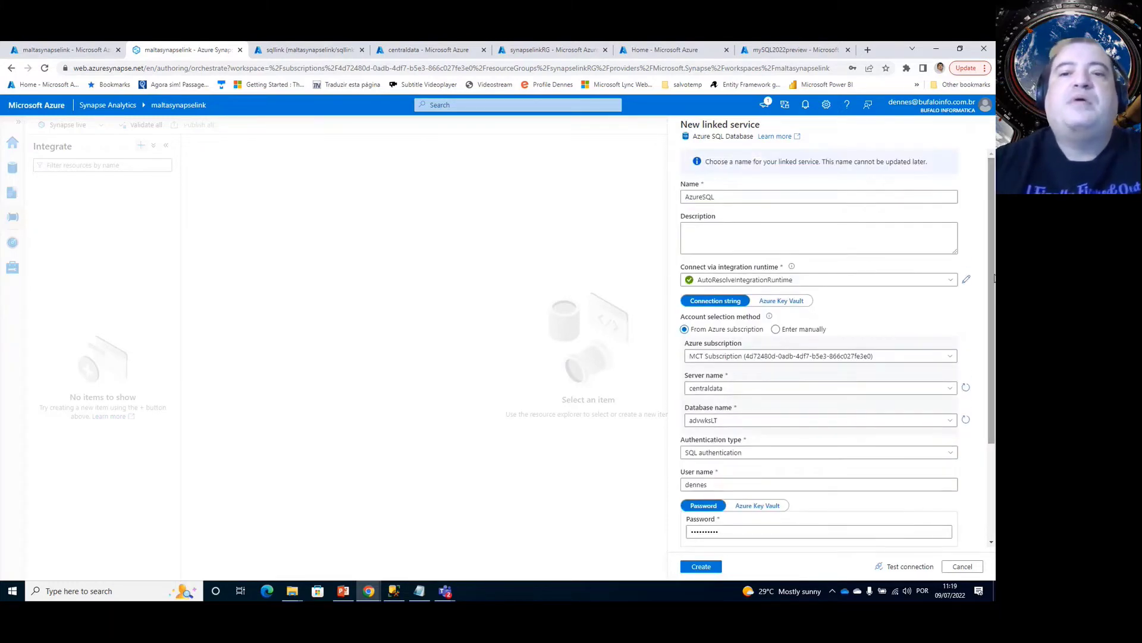
left_click_drag(994, 276, 995, 382)
scroll(991, 363, "up", 5)
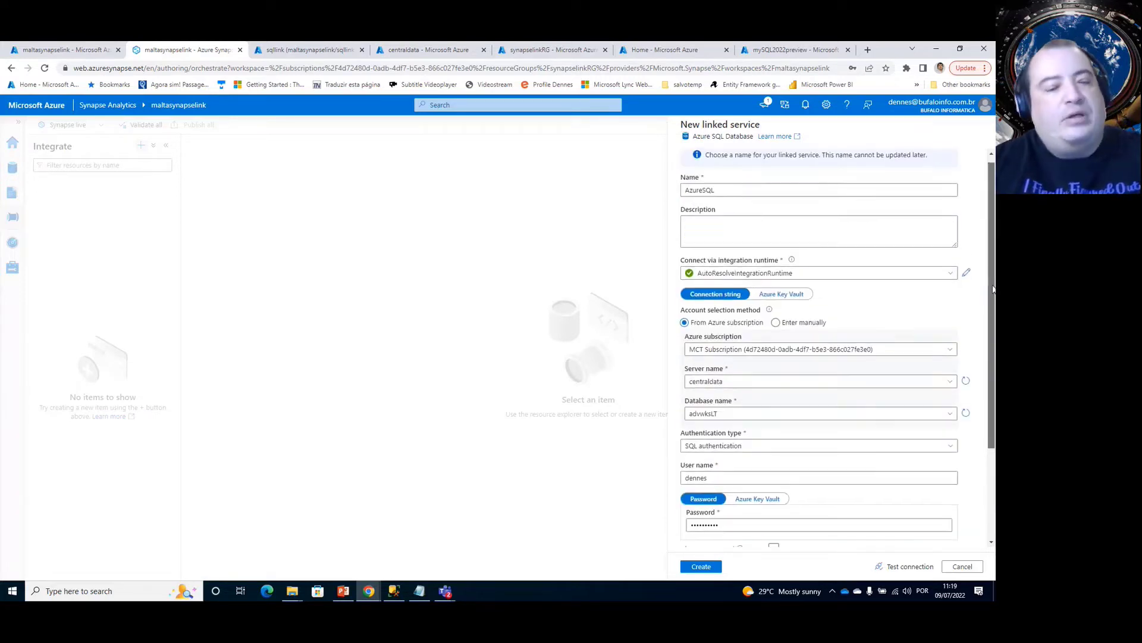
scroll(987, 336, "down", 2)
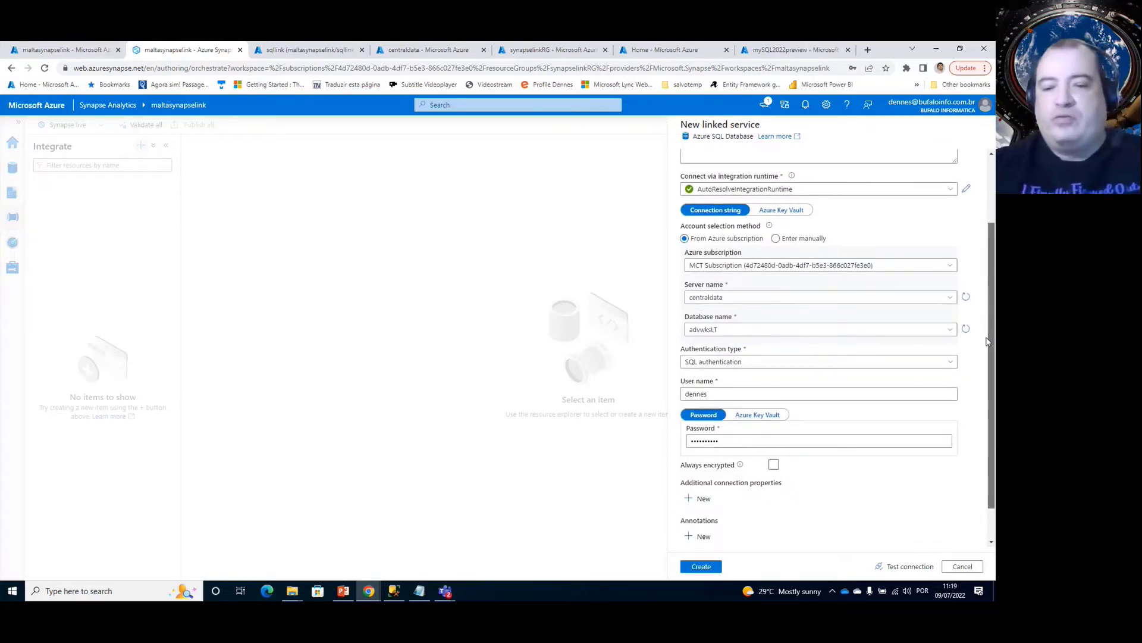
scroll(987, 341, "down", 2)
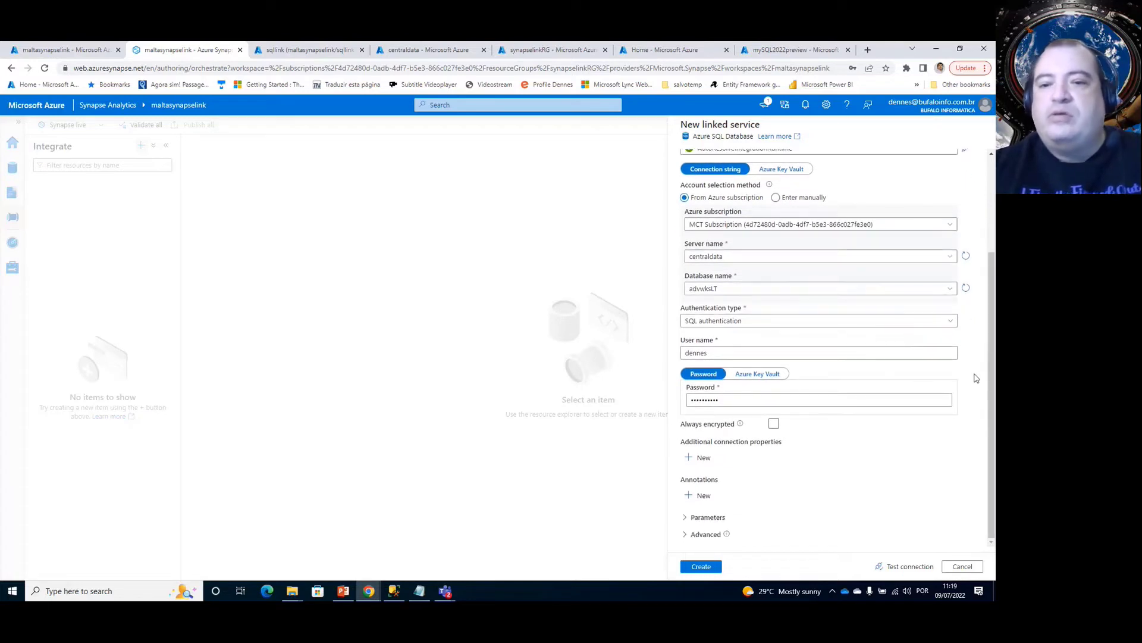
left_click(716, 326)
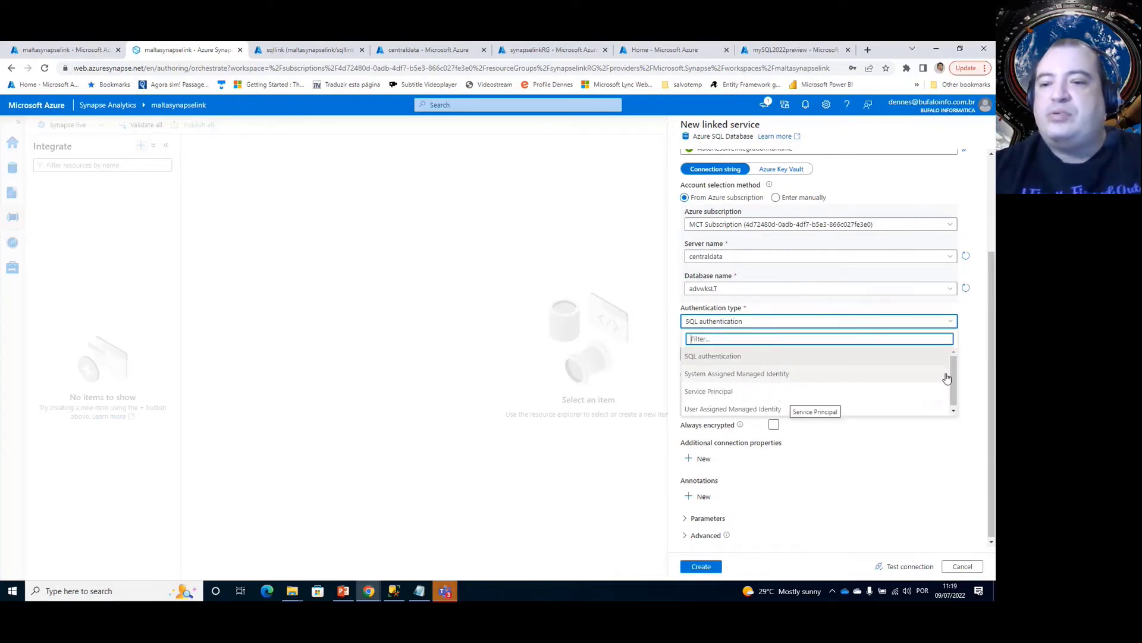
left_click_drag(950, 371, 952, 379)
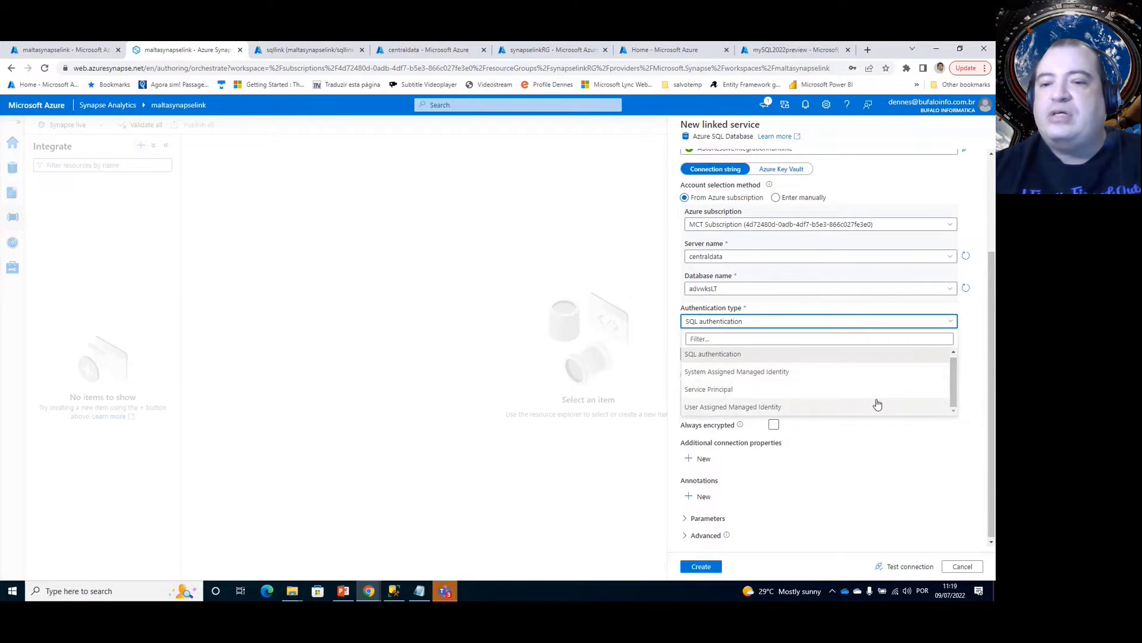
left_click(971, 341)
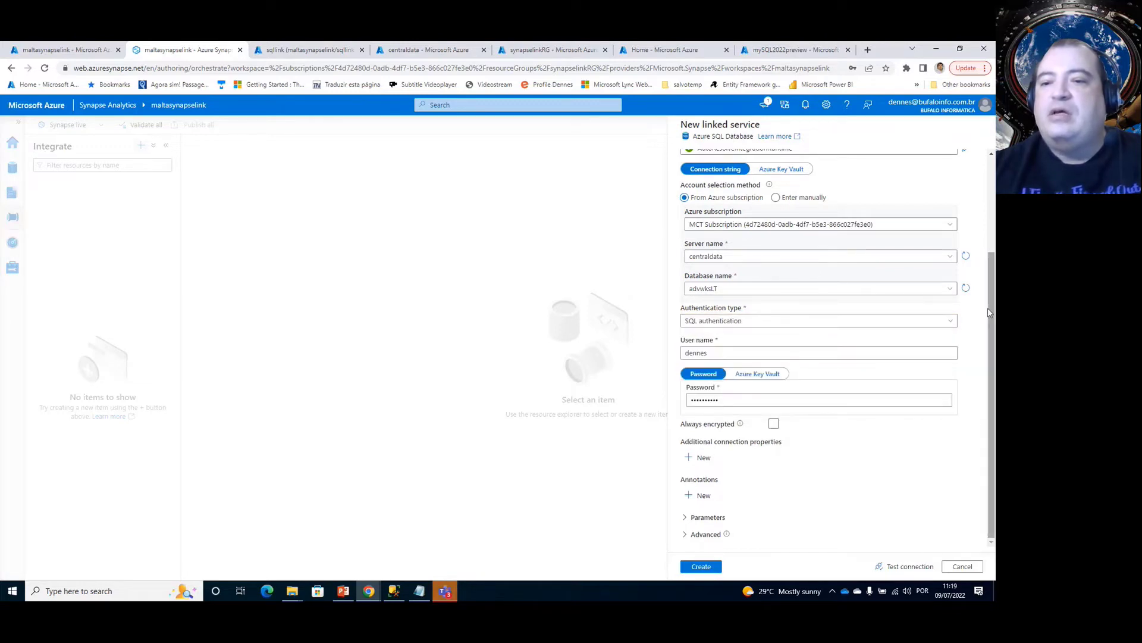
mouse_move(986, 327)
left_mouse_down()
mouse_move(989, 240)
mouse_move(990, 317)
left_mouse_up()
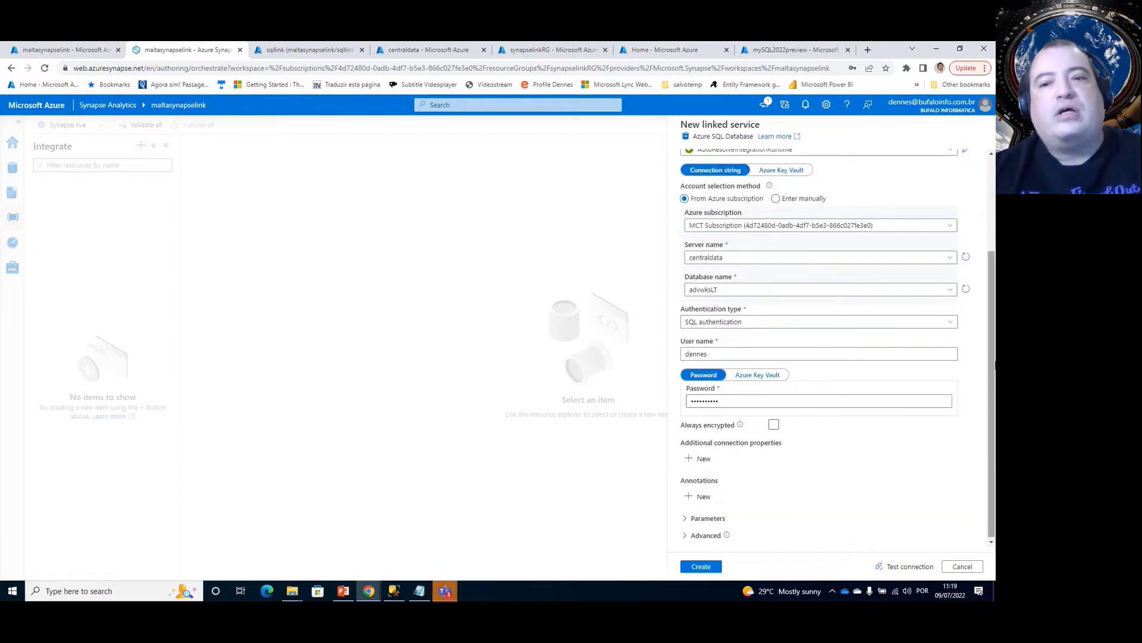
left_click_drag(993, 374, 994, 245)
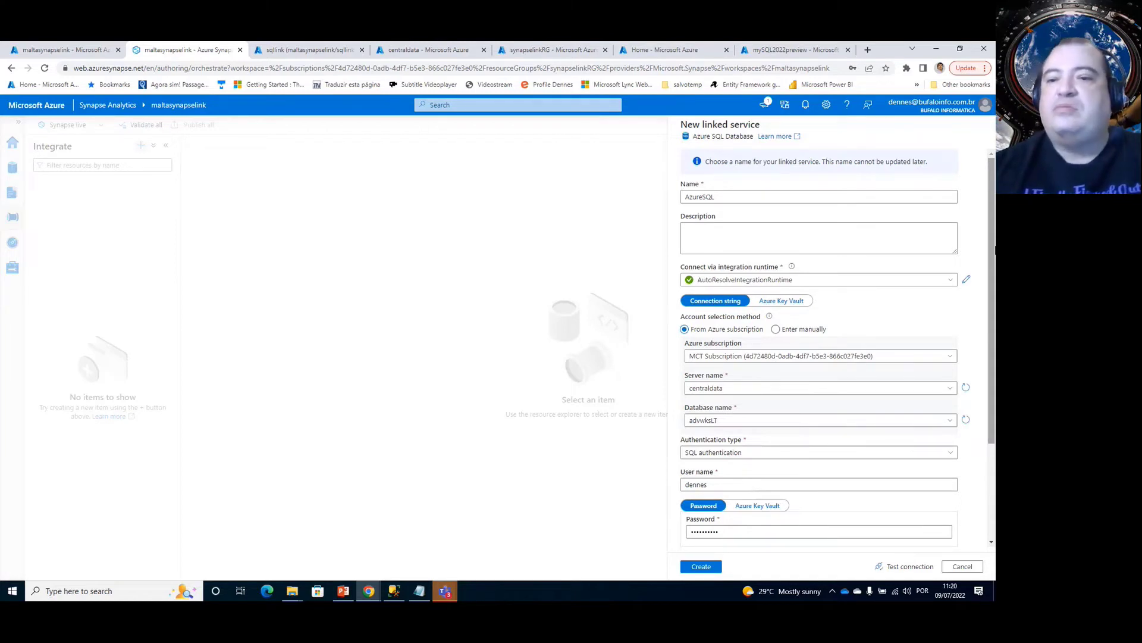
left_click_drag(993, 217, 992, 367)
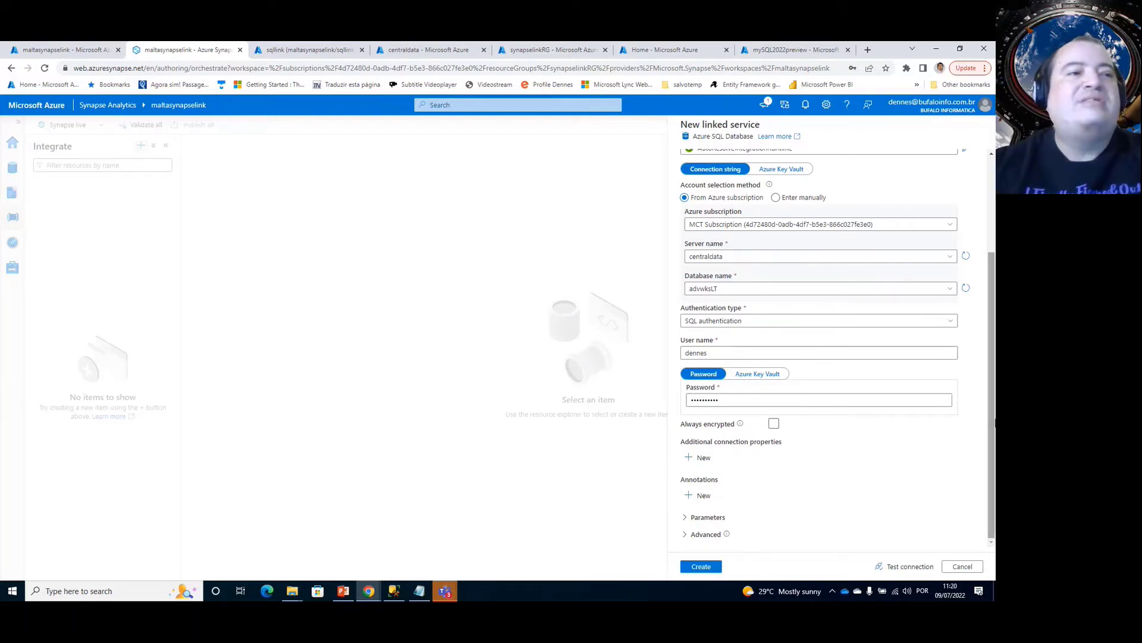
left_click_drag(992, 387, 992, 292)
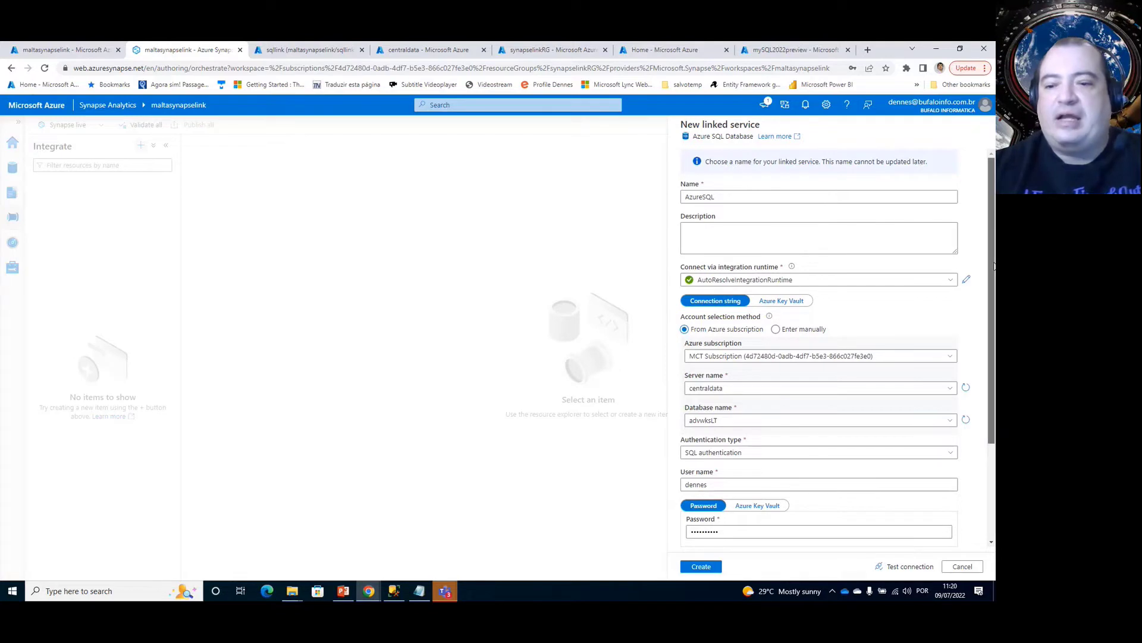
left_click_drag(993, 263, 994, 359)
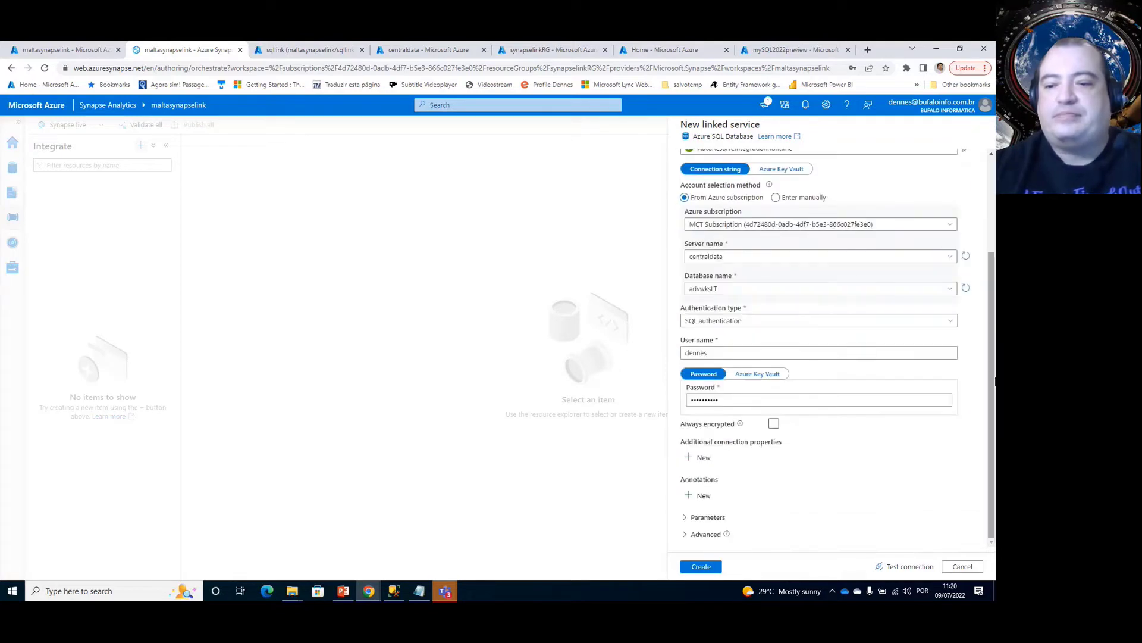
Test the AzureSQL linked service's connection and create the linked service.
left_click(899, 566)
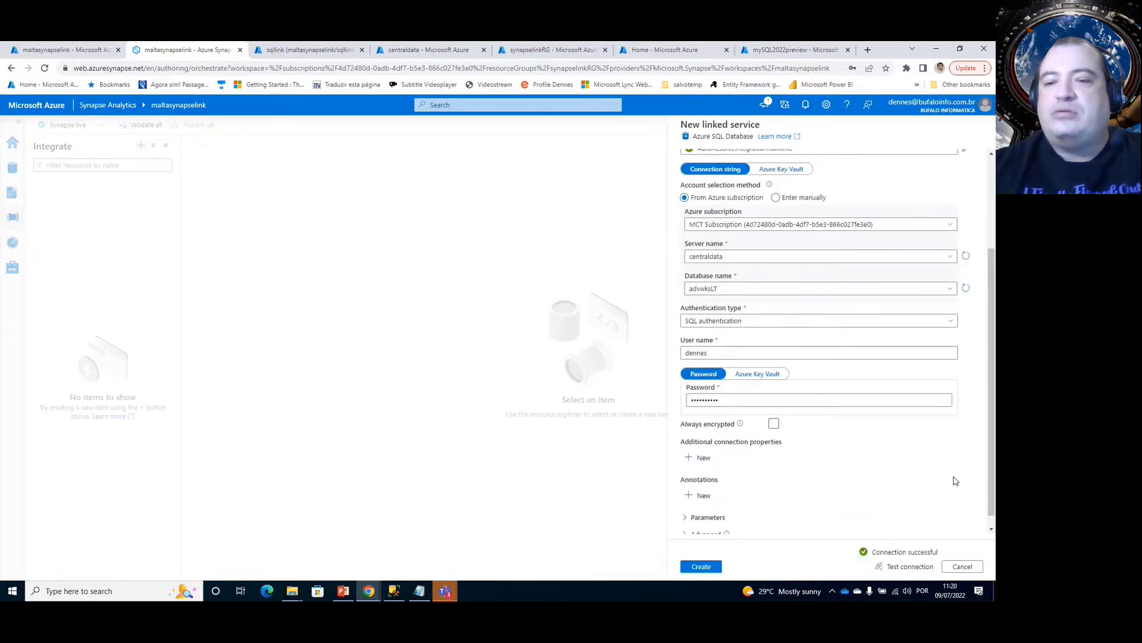
left_click_drag(991, 400, 989, 311)
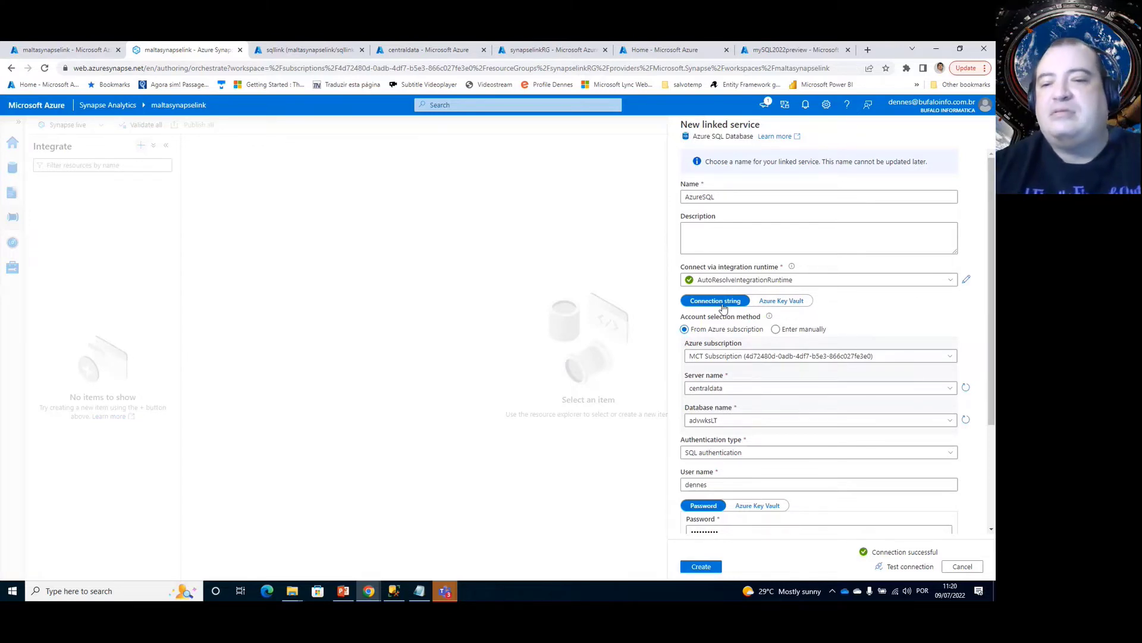
left_click_drag(992, 315, 991, 422)
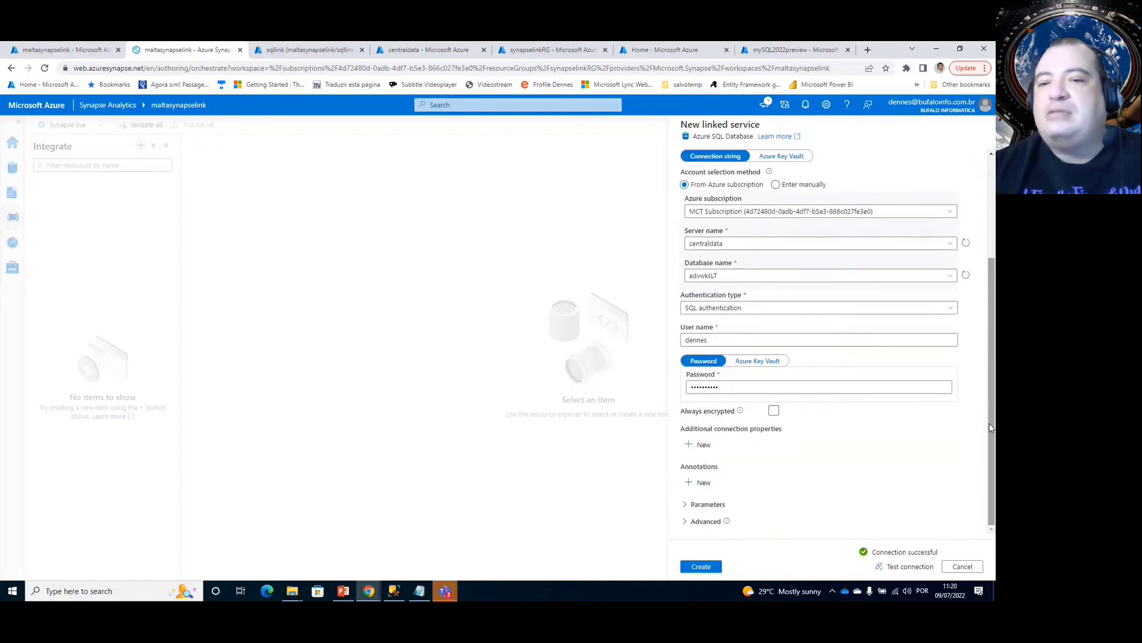
left_click(701, 567)
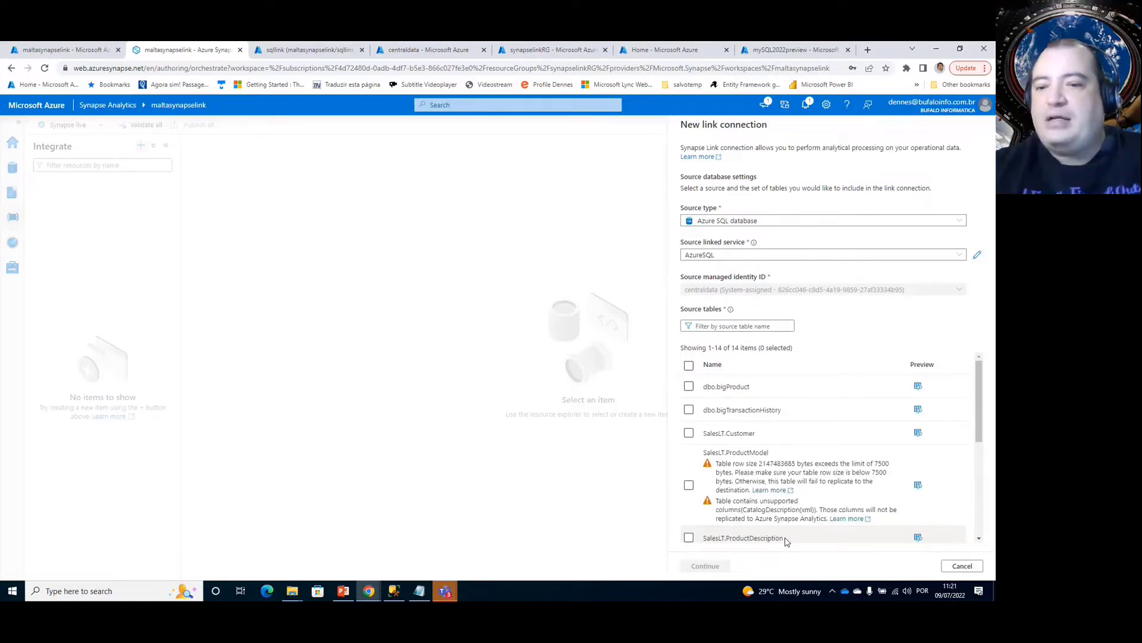
Examine the source tables list, magnifying it to circle the row-size and unsupported-column details in the SalesLT.ProductModel warnings.
left_click_drag(977, 375, 959, 391)
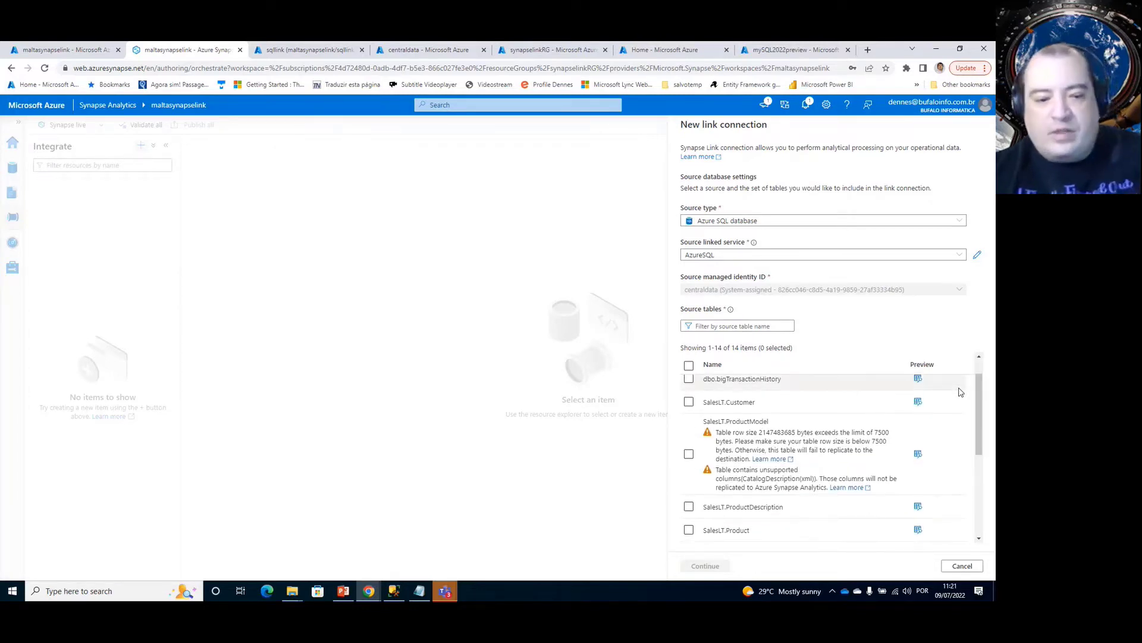
key("ctrl+1")
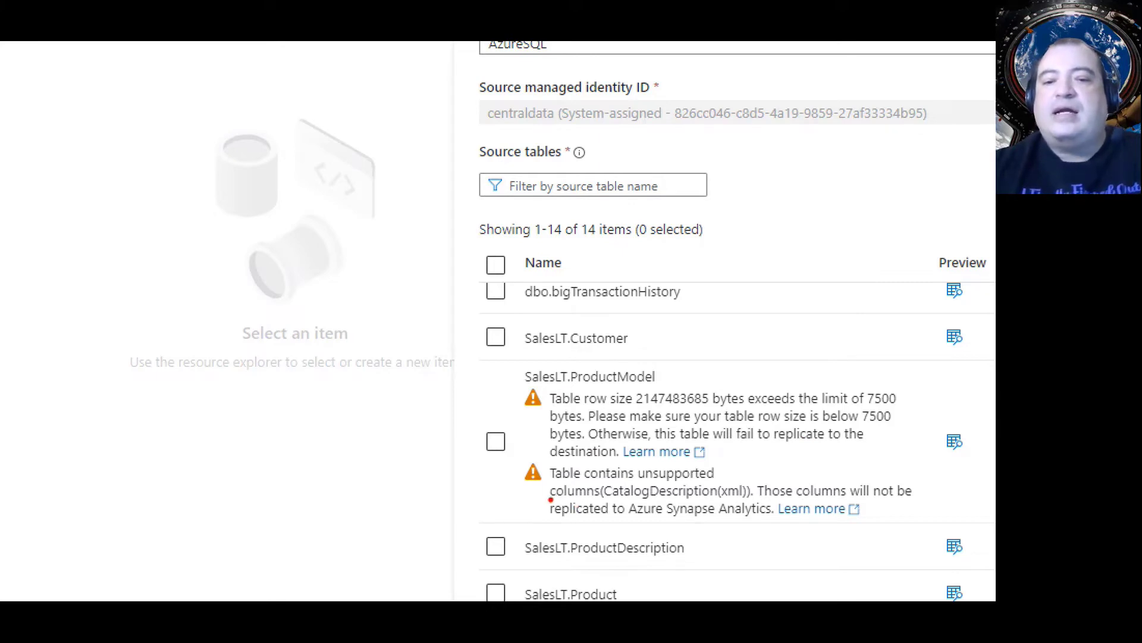
mouse_move(550, 500)
left_mouse_down()
mouse_move(733, 507)
mouse_move(760, 487)
mouse_move(550, 476)
mouse_move(538, 501)
mouse_move(570, 505)
left_mouse_up()
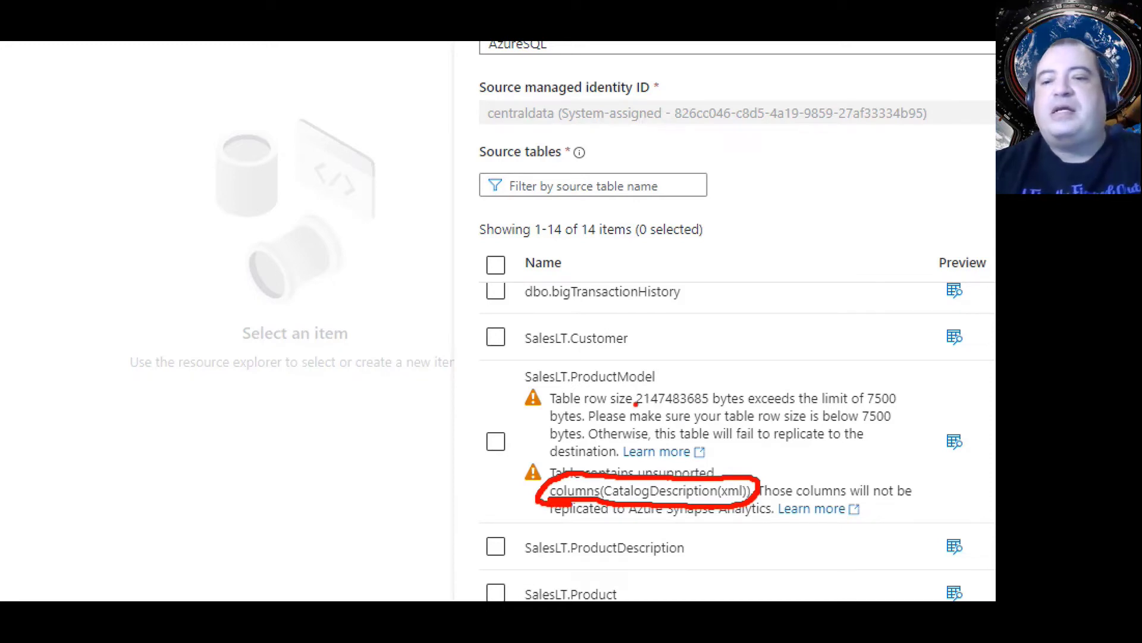
mouse_move(628, 411)
left_mouse_down()
mouse_move(726, 417)
mouse_move(720, 379)
mouse_move(636, 385)
mouse_move(622, 402)
mouse_move(637, 410)
left_mouse_up()
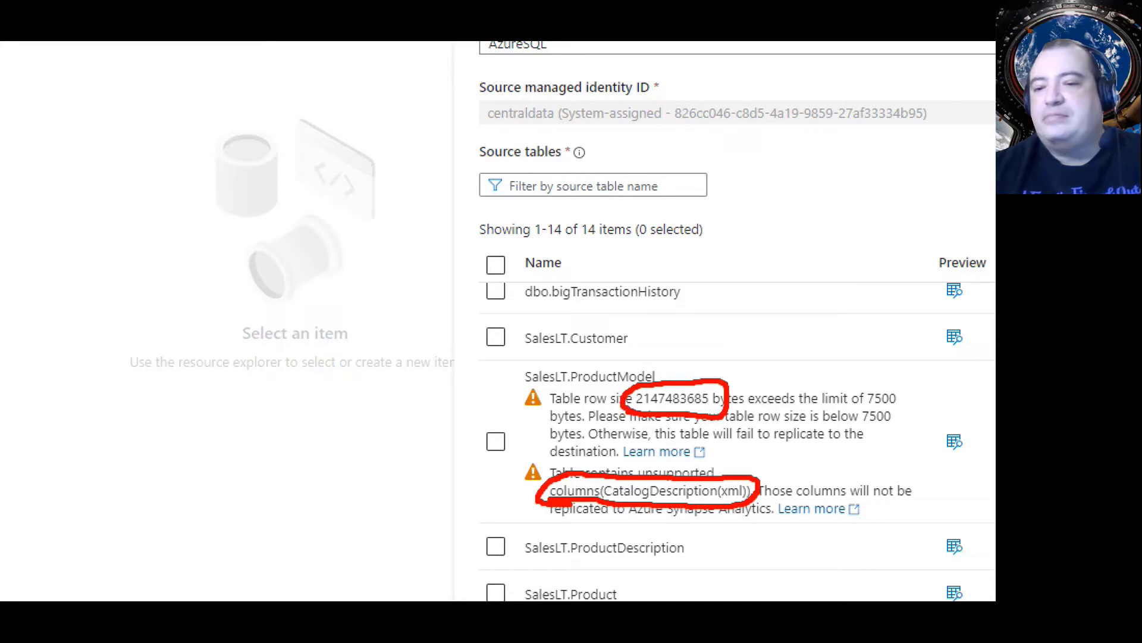
mouse_move(854, 403)
left_mouse_down()
mouse_move(882, 397)
mouse_move(903, 408)
left_mouse_up()
key("Escape")
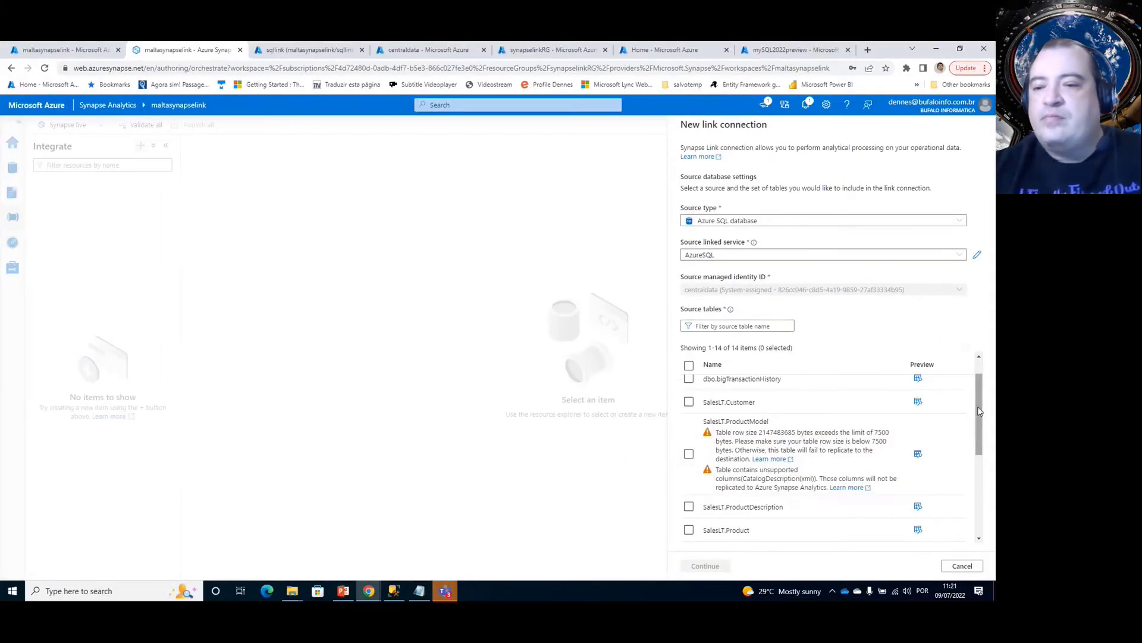
left_click_drag(982, 396, 980, 377)
scroll(970, 452, "down", 5)
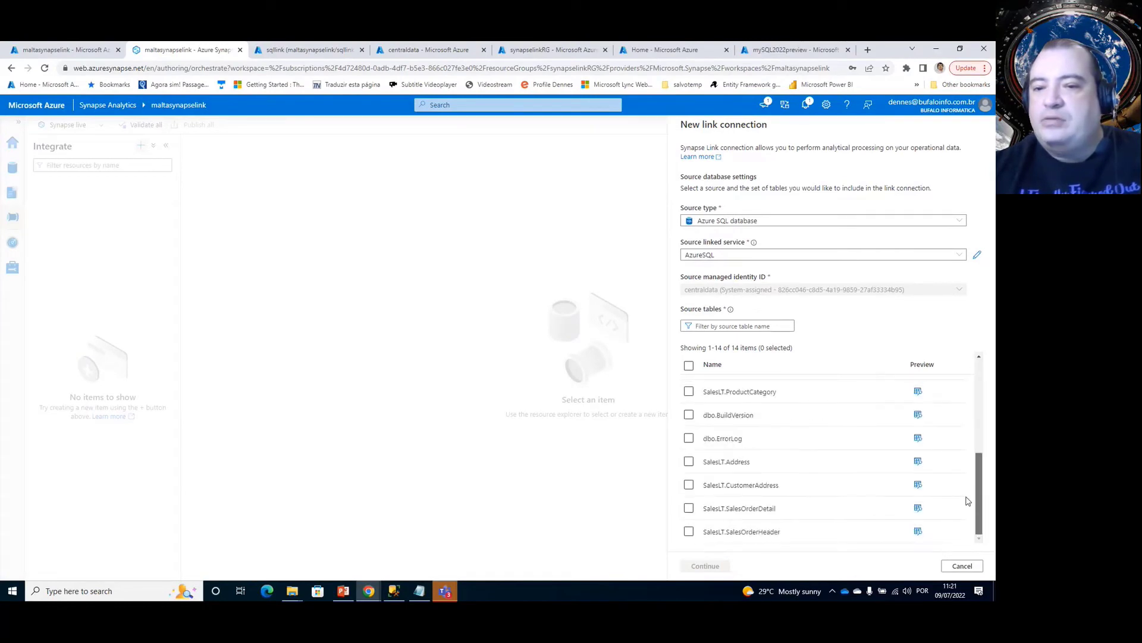
scroll(969, 485, "up", 5)
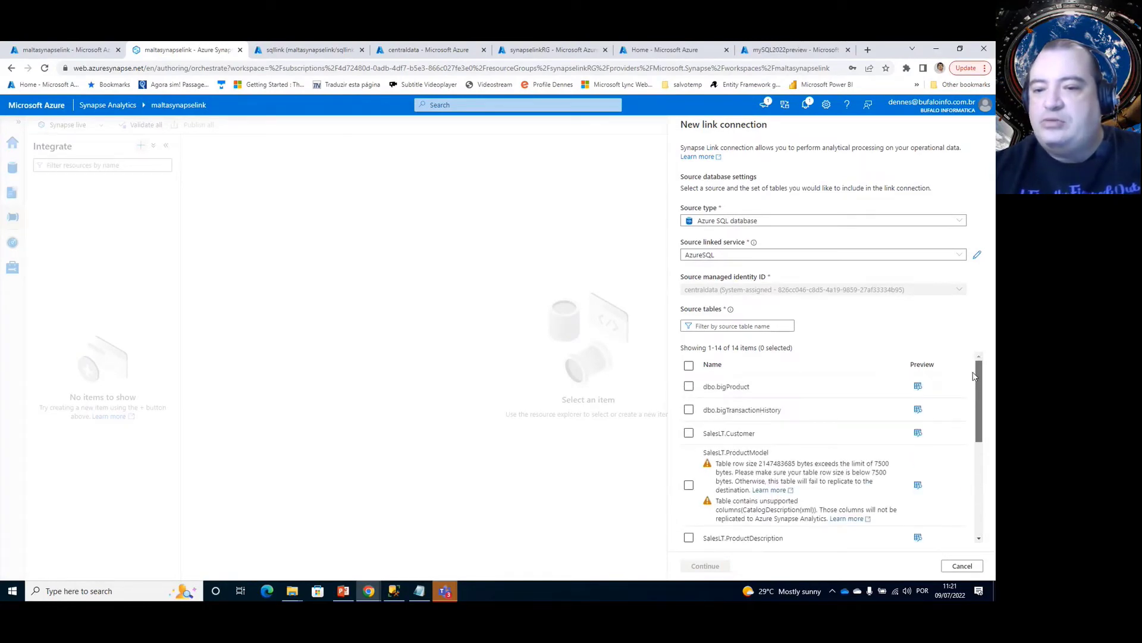
Select dbo.bigProduct and dbo.bigTransactionHistory as the link connection's source tables and proceed to the target pool settings.
left_click(689, 387)
left_click(689, 410)
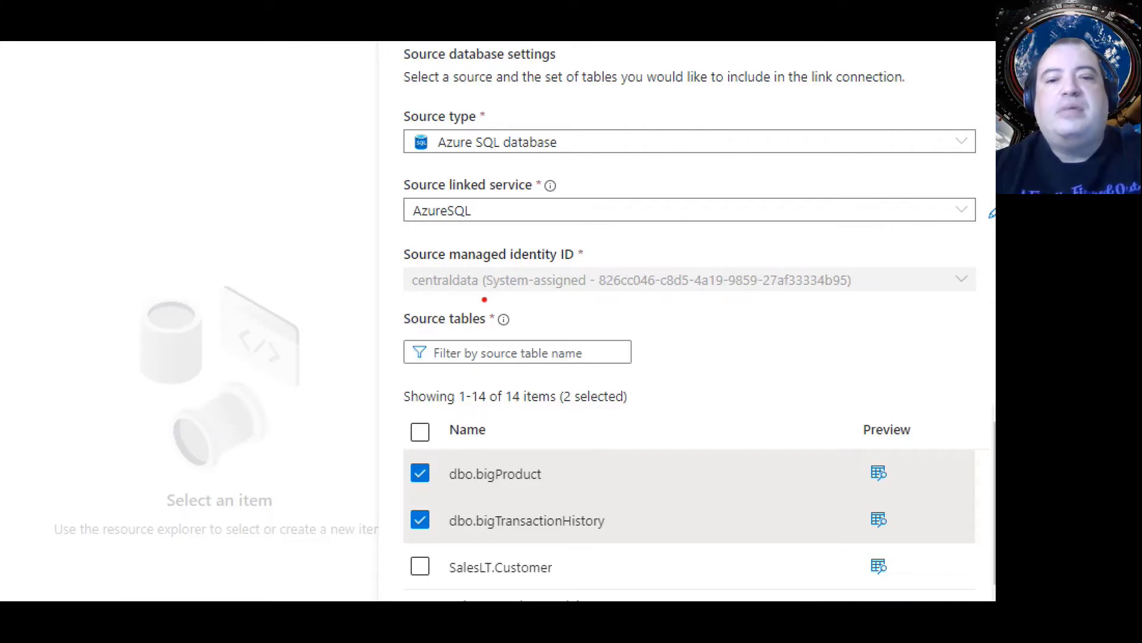
mouse_move(484, 300)
left_mouse_down()
mouse_move(839, 313)
mouse_move(874, 300)
mouse_move(741, 228)
mouse_move(558, 243)
mouse_move(410, 232)
mouse_move(390, 280)
mouse_move(433, 301)
mouse_move(486, 295)
left_mouse_up()
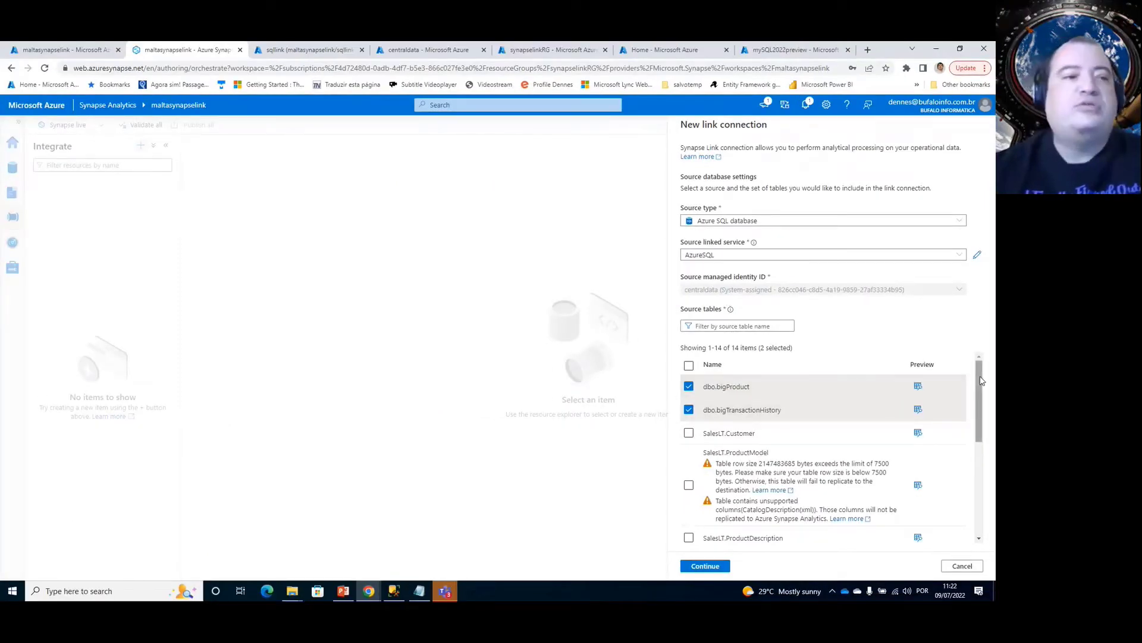
mouse_move(977, 388)
left_mouse_down()
mouse_move(977, 479)
mouse_move(976, 372)
left_mouse_up()
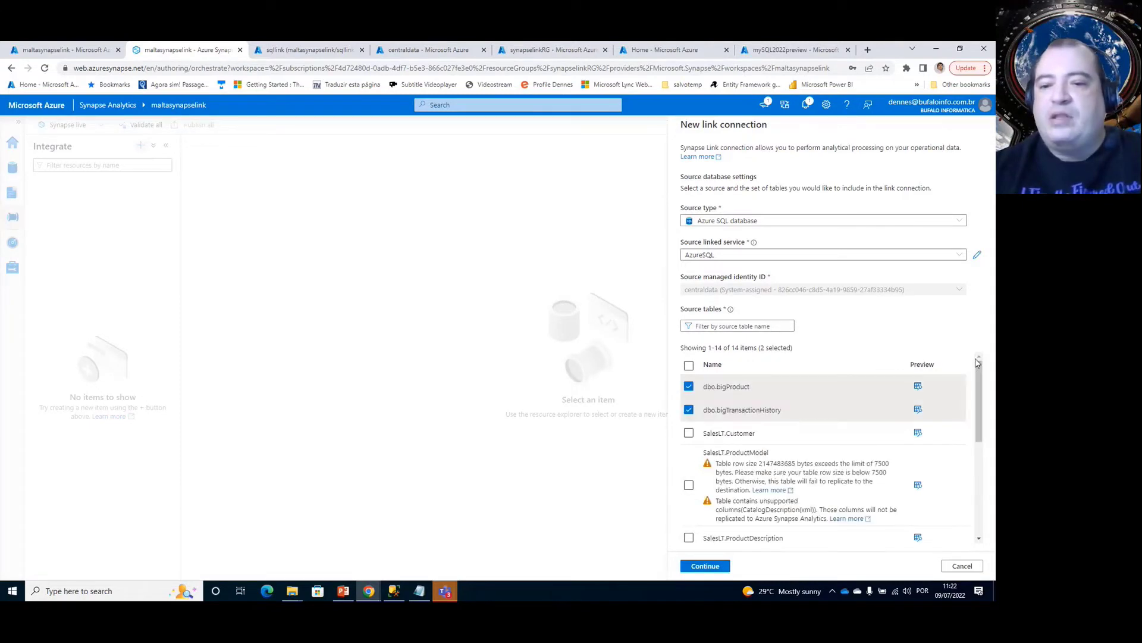
left_click(705, 565)
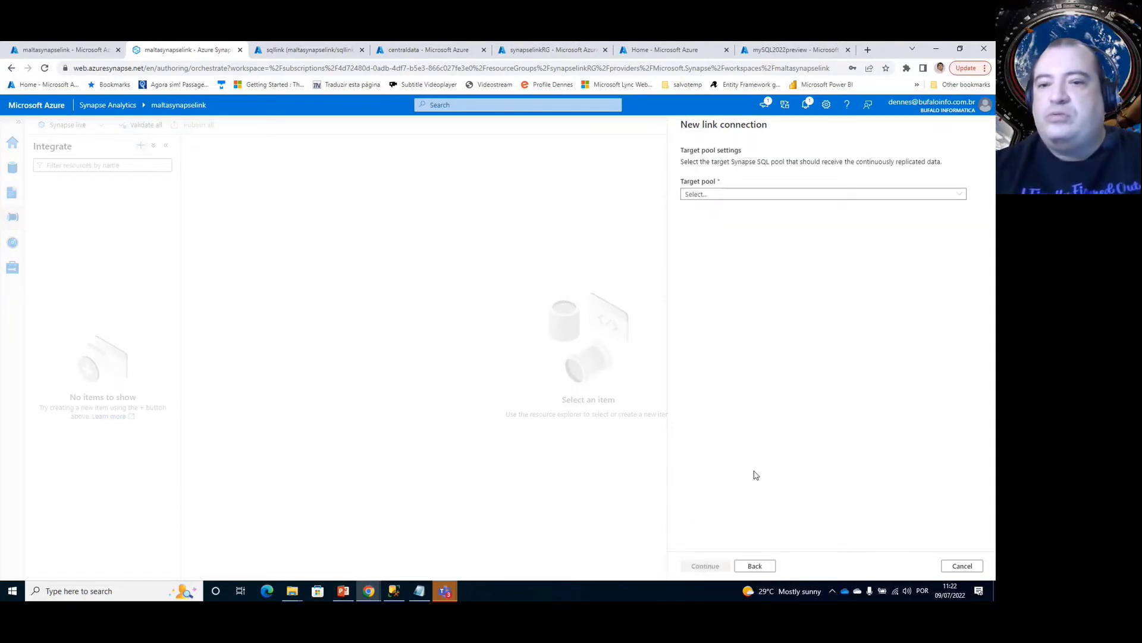
Choose sqllink as the target pool and proceed to the connection settings.
left_click(783, 194)
left_click(766, 231)
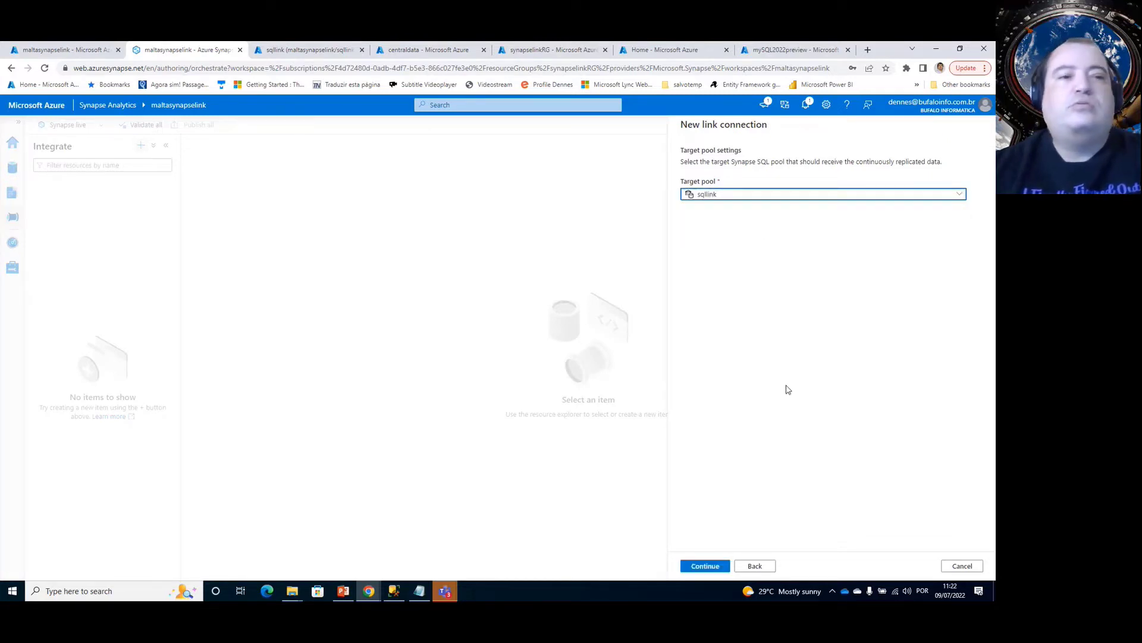
left_click(702, 567)
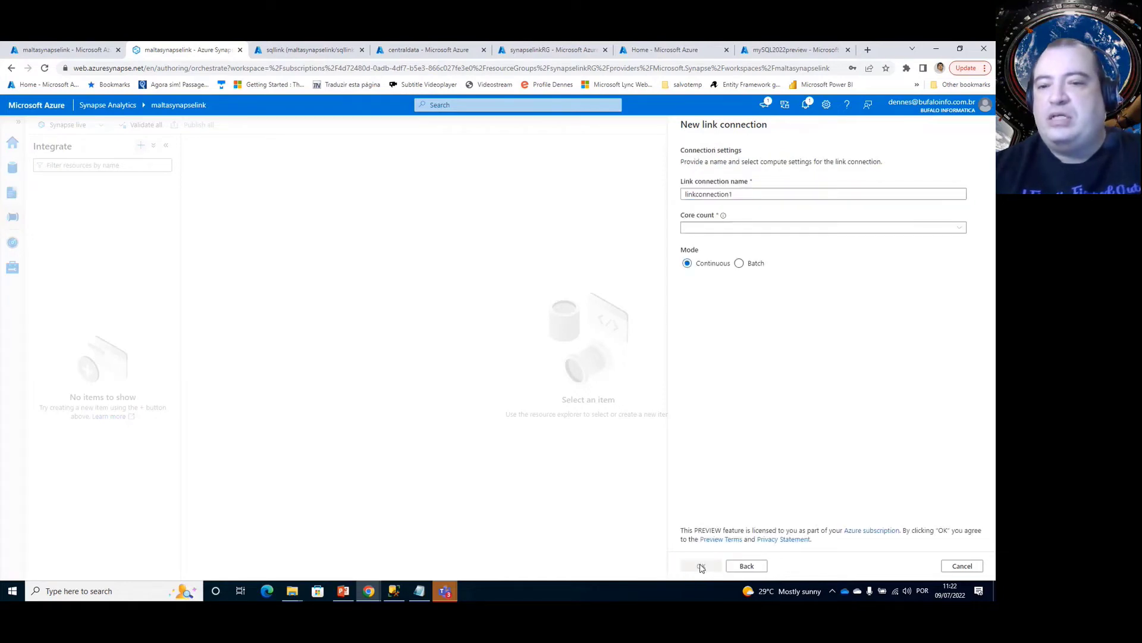
Rename the link connection as azuresqllink.
left_click(747, 195)
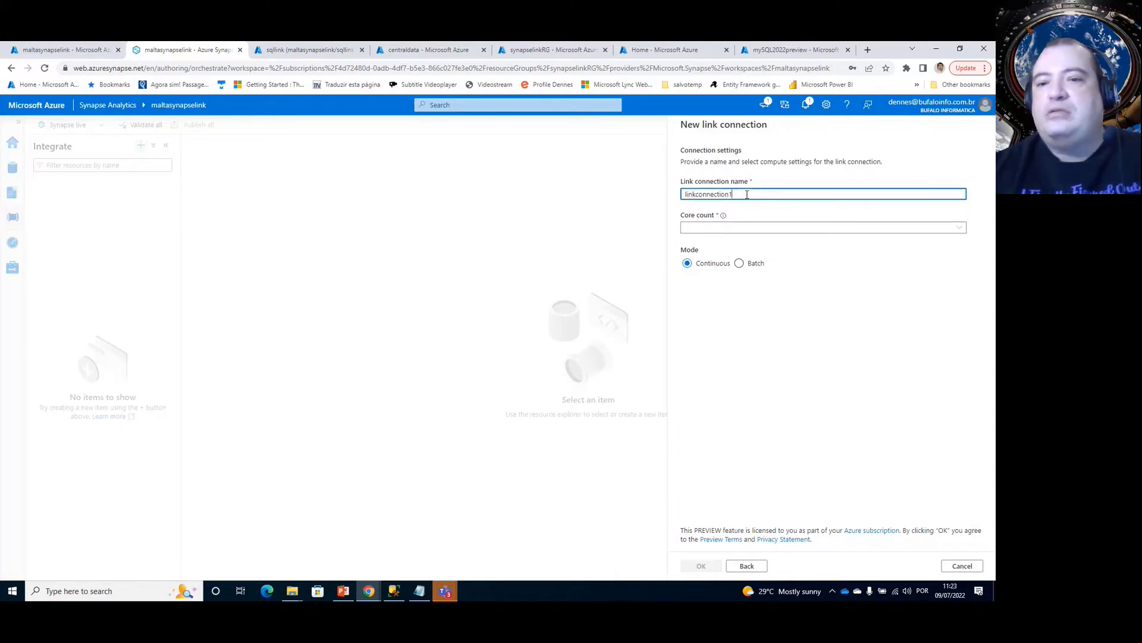
left_click_drag(747, 194, 657, 197)
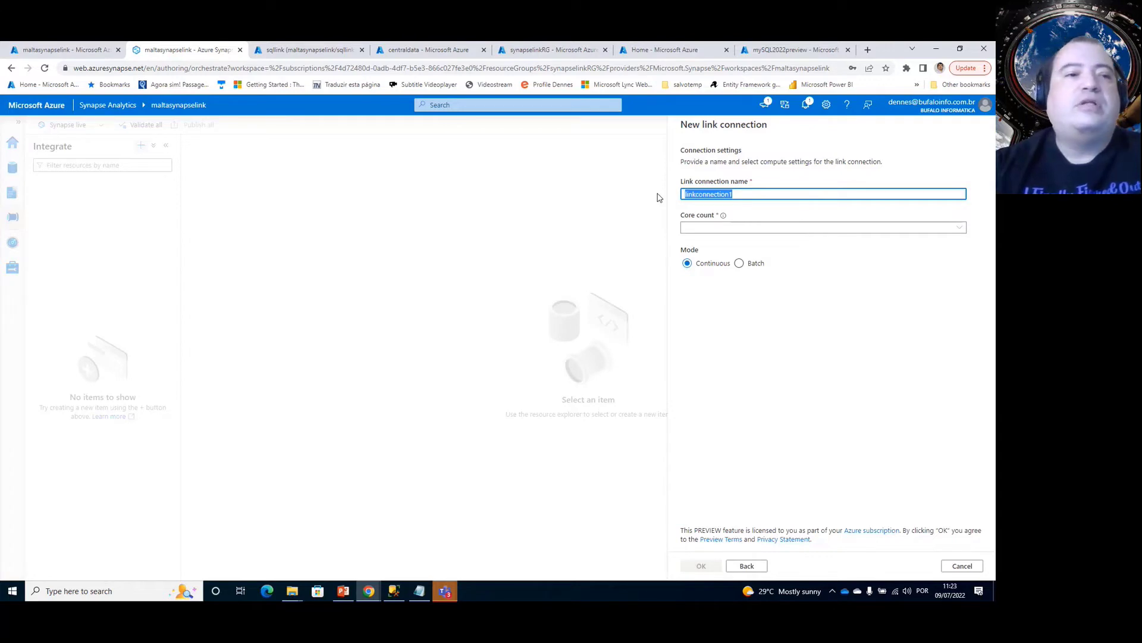
type("a")
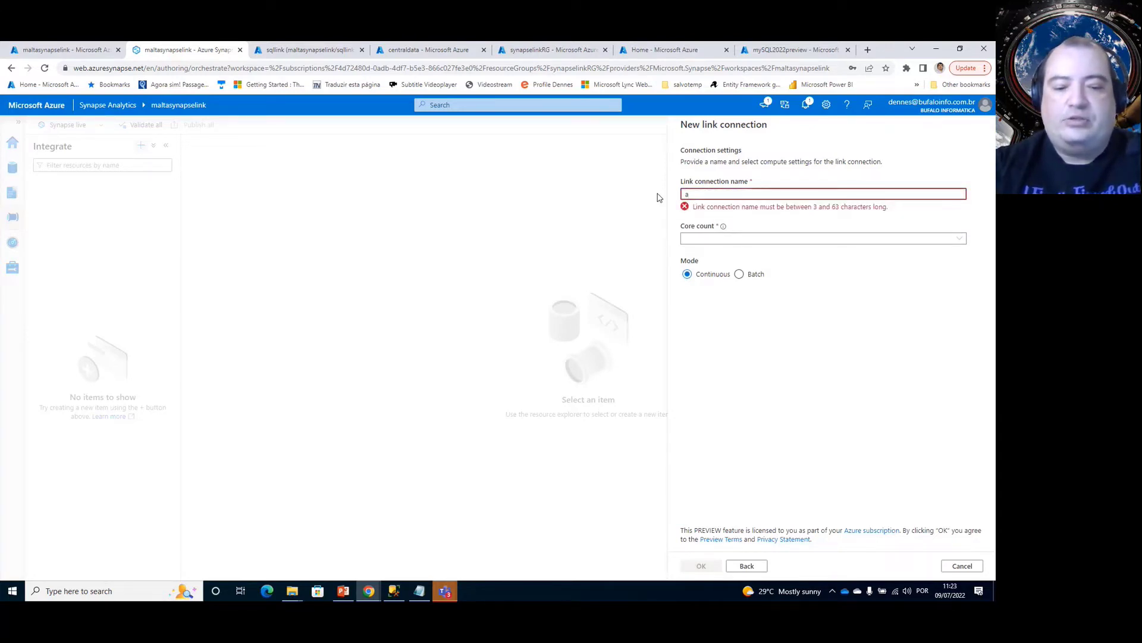
type("zuresqllin")
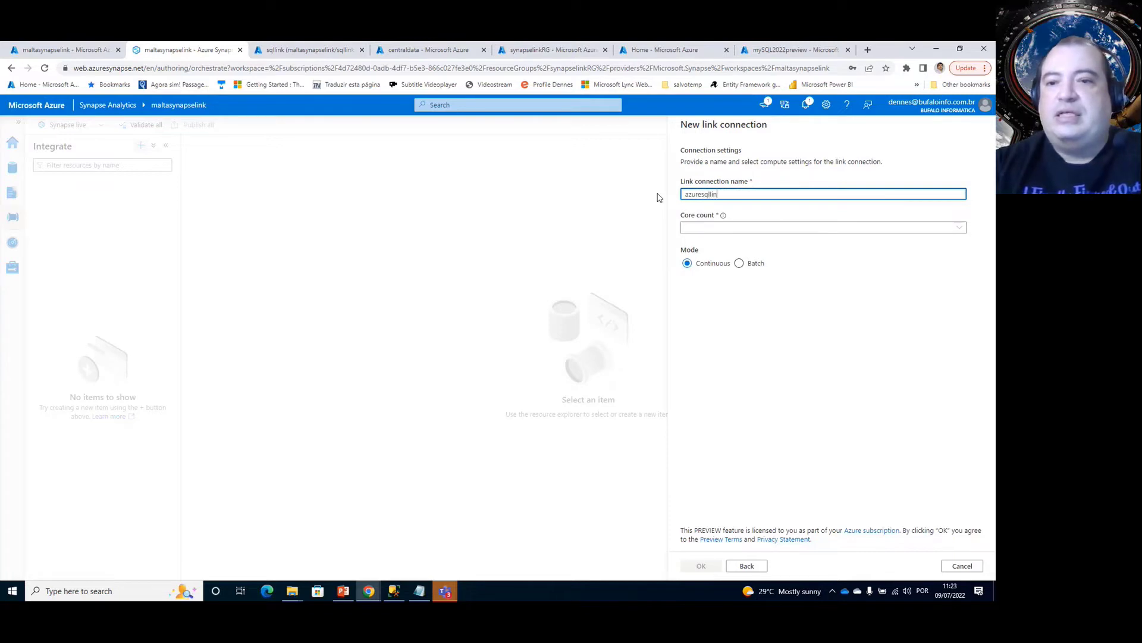
type("ke")
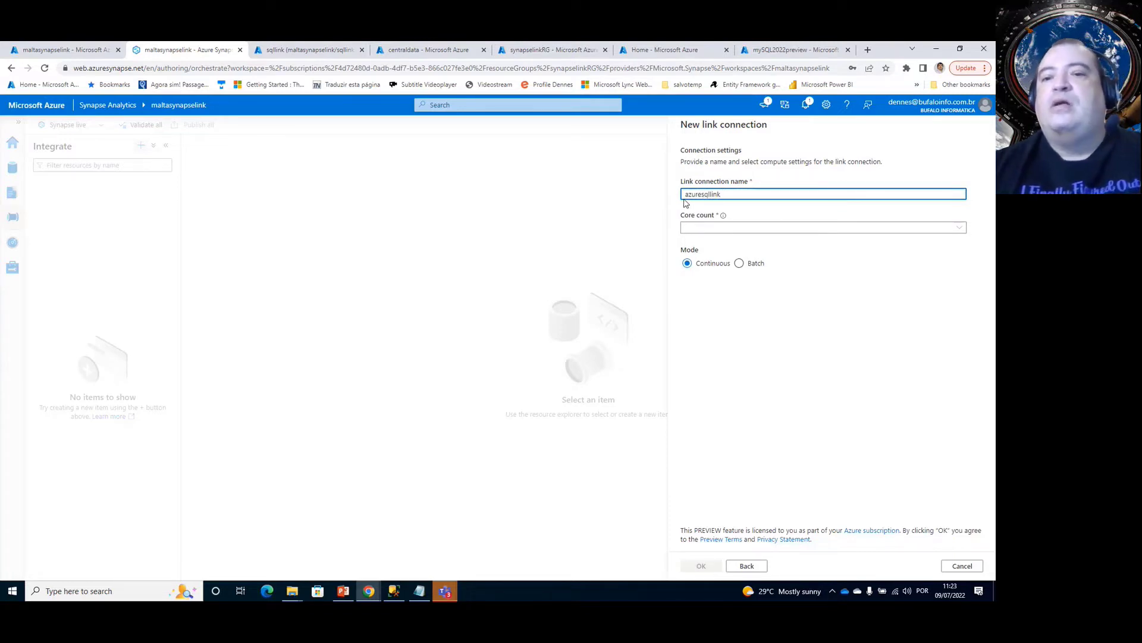
Consult the Synapse Link and Azure SQL slide in PowerPoint and set the link connection's core count to 4 (+ 4 Driver cores).
left_click(742, 228)
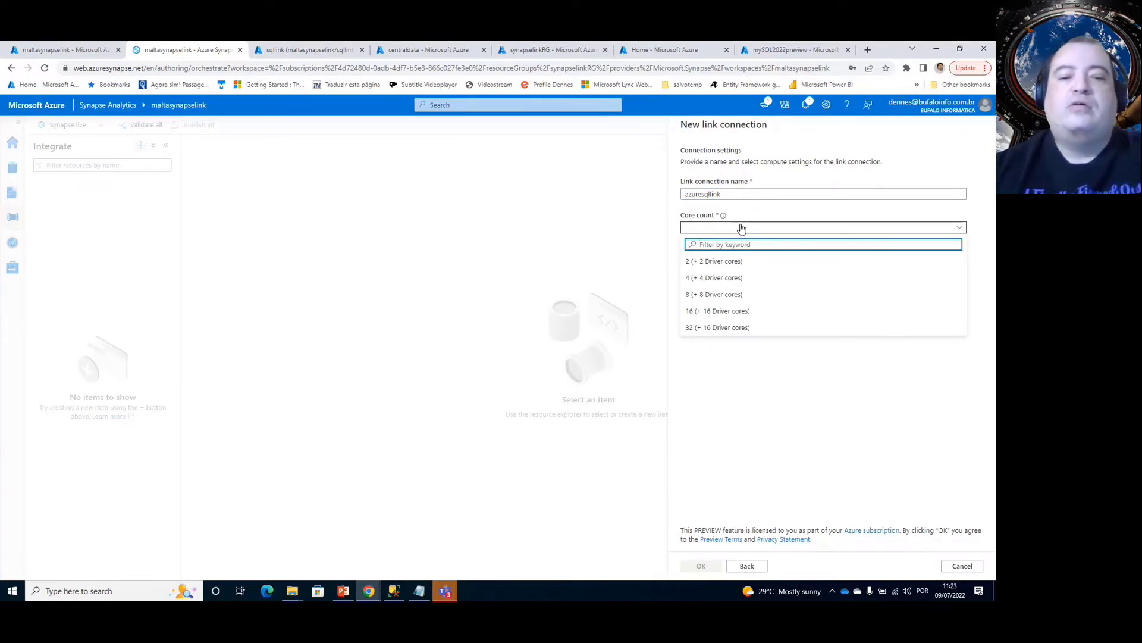
left_click(345, 592)
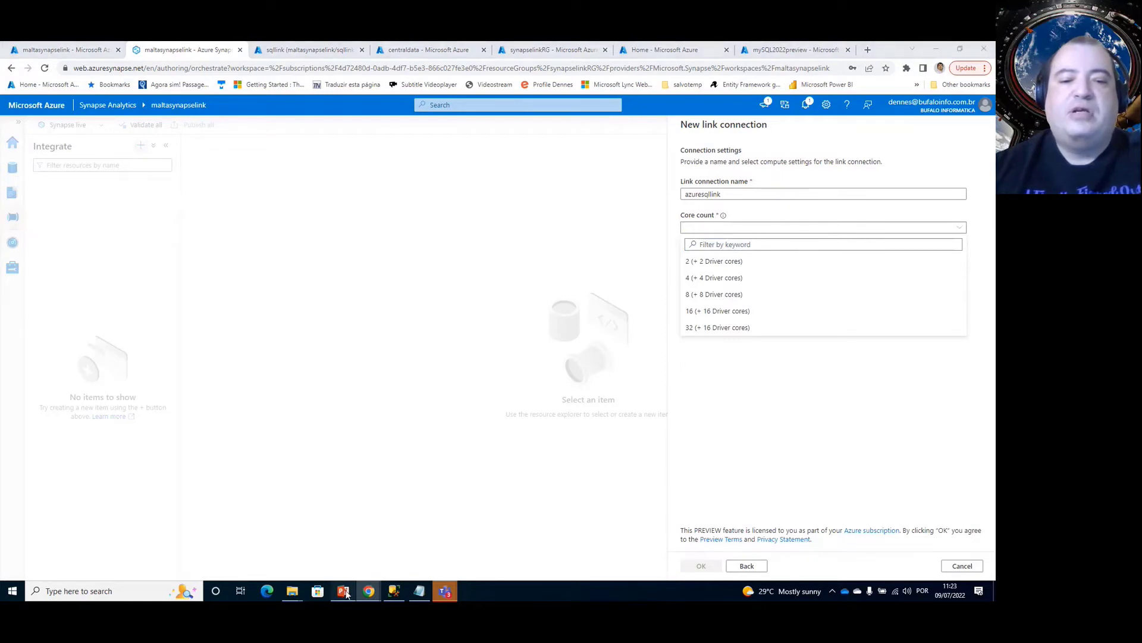
left_click(89, 332)
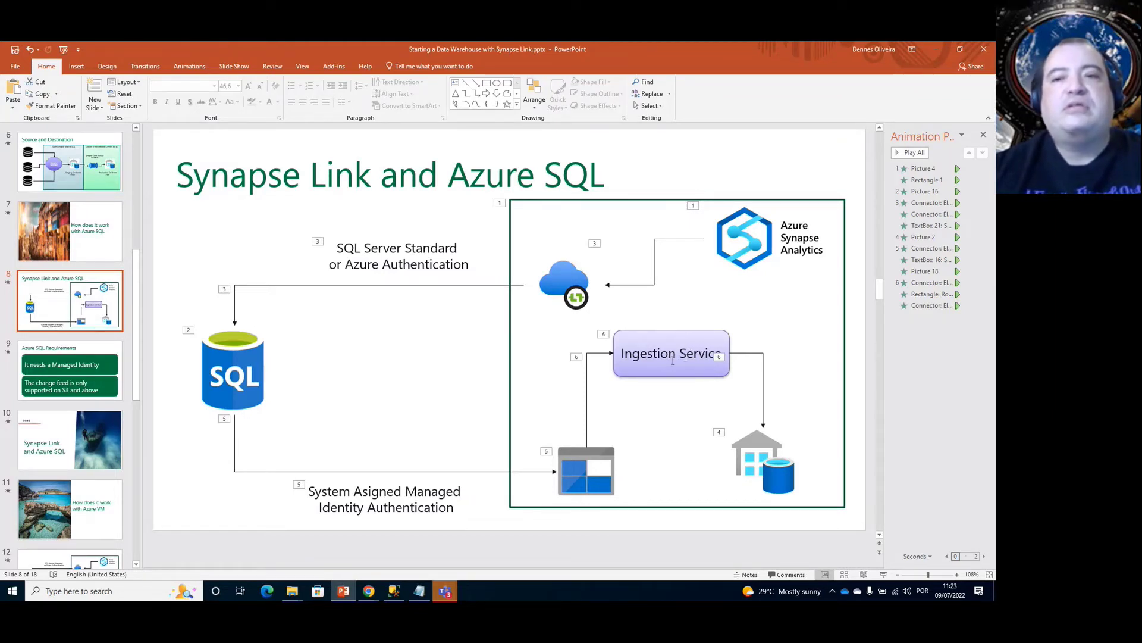
left_click(935, 51)
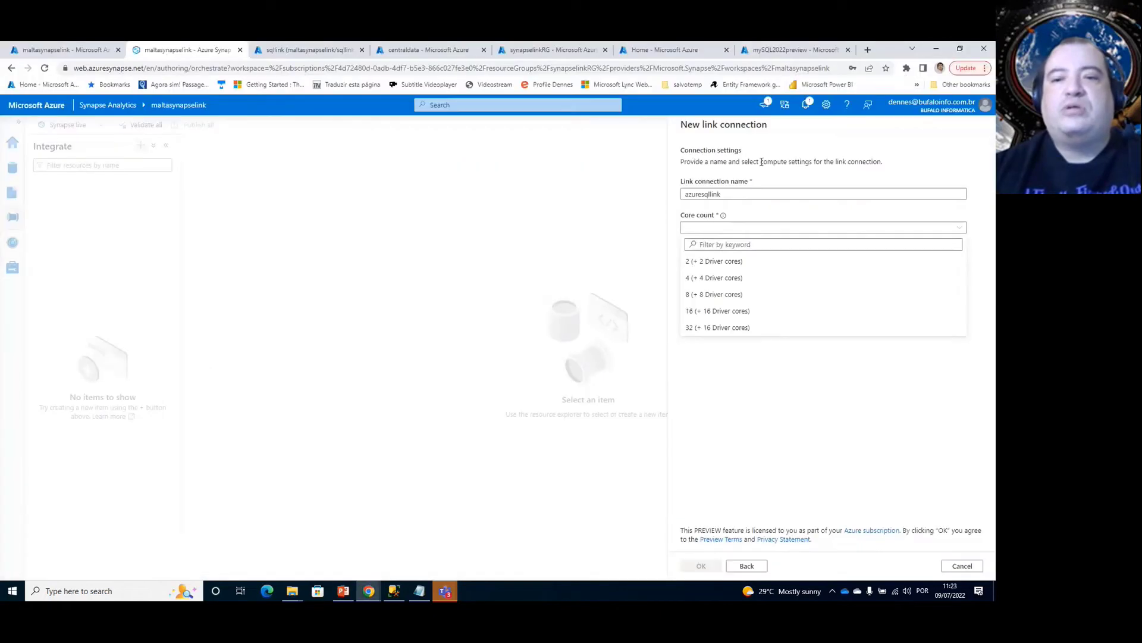
left_click(736, 281)
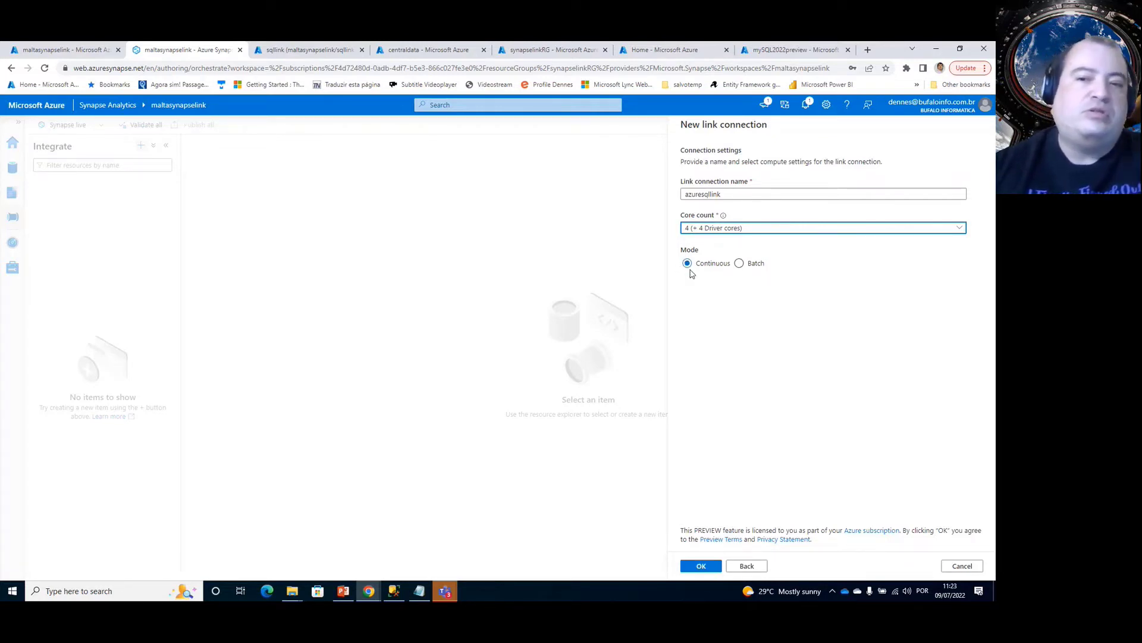
Compare the Batch and Continuous modes of the link connection by alternating between them, finishing on Continuous.
left_click(739, 264)
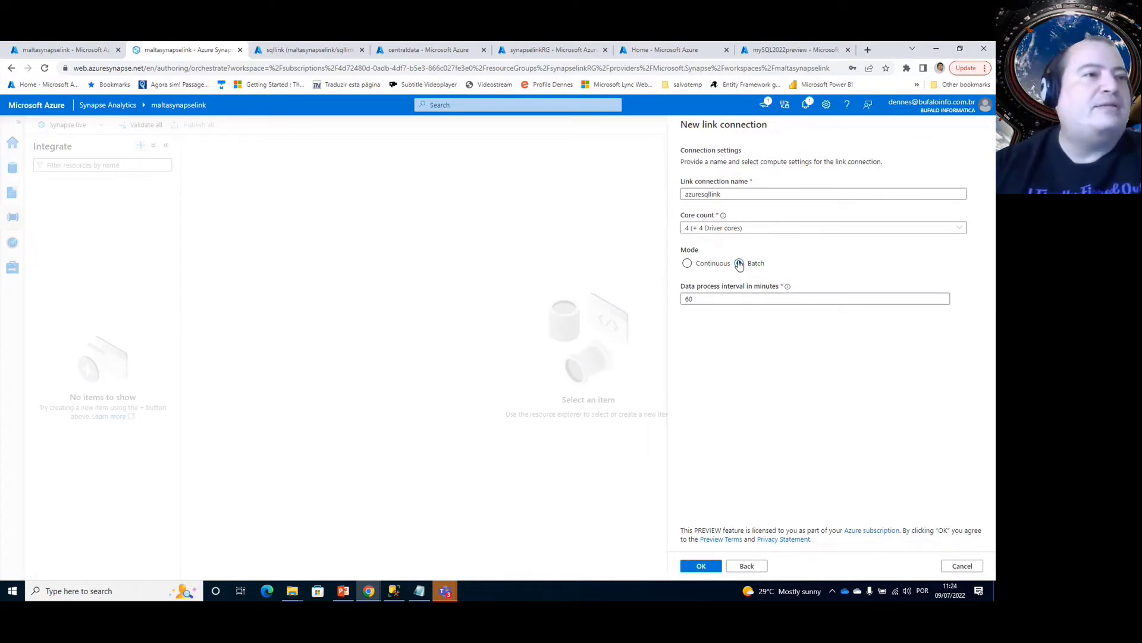
left_click(690, 266)
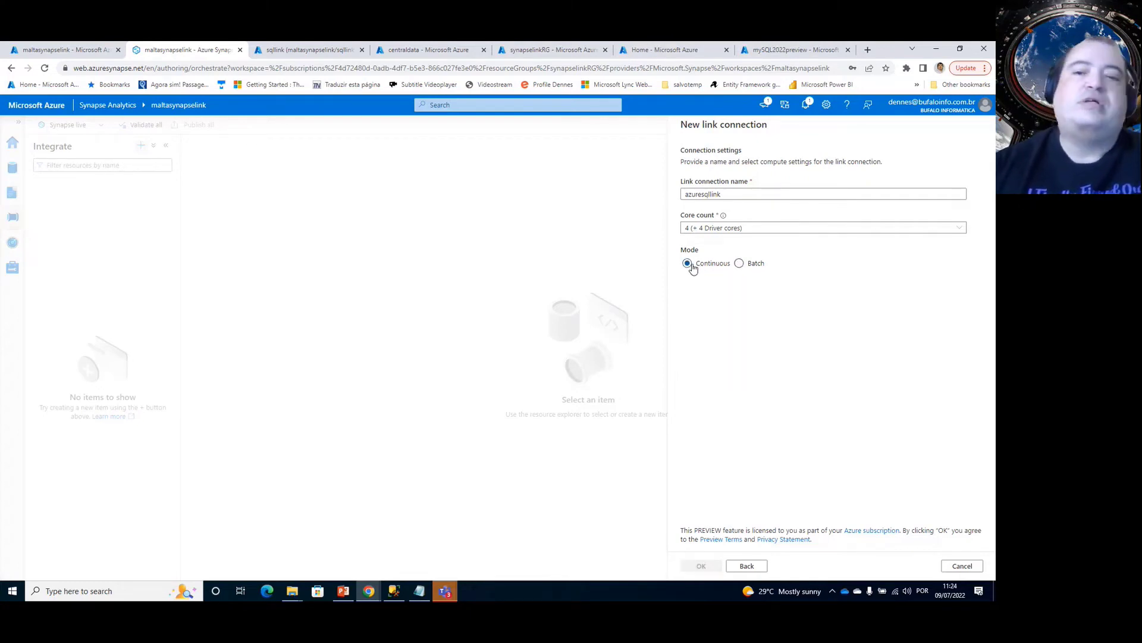
left_click(740, 263)
left_click(690, 268)
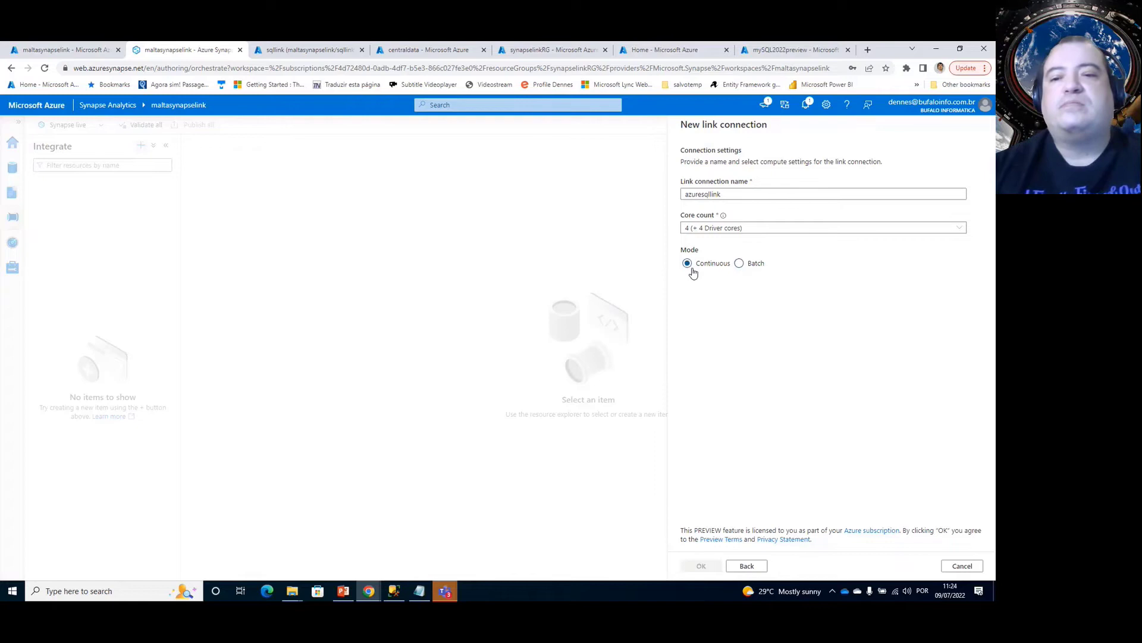
left_click(738, 266)
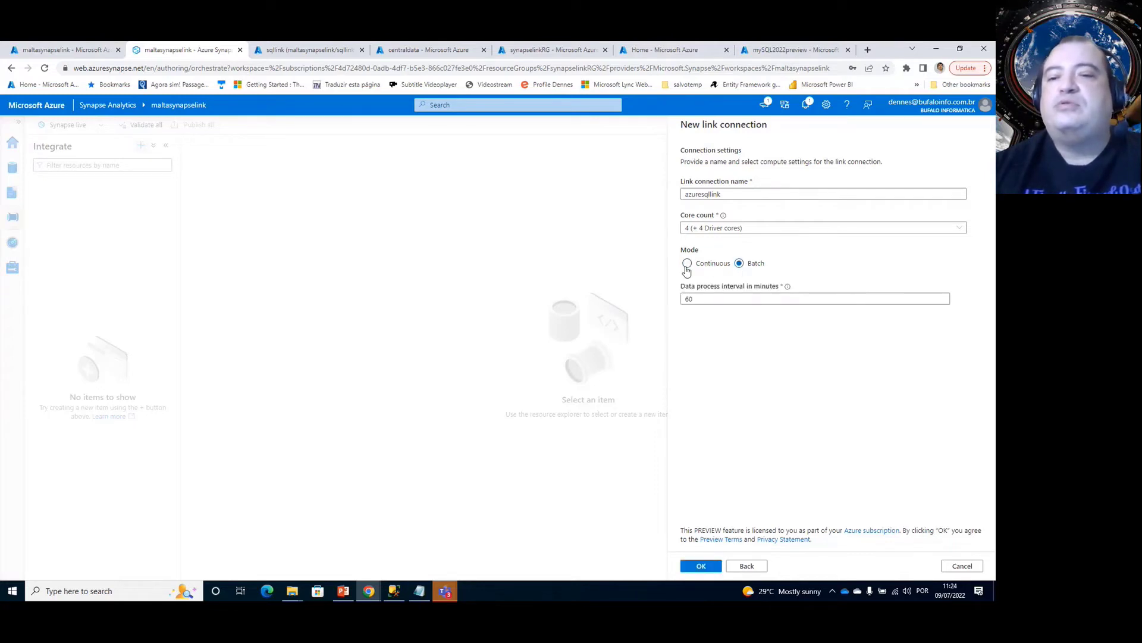
left_click(688, 264)
left_click(739, 264)
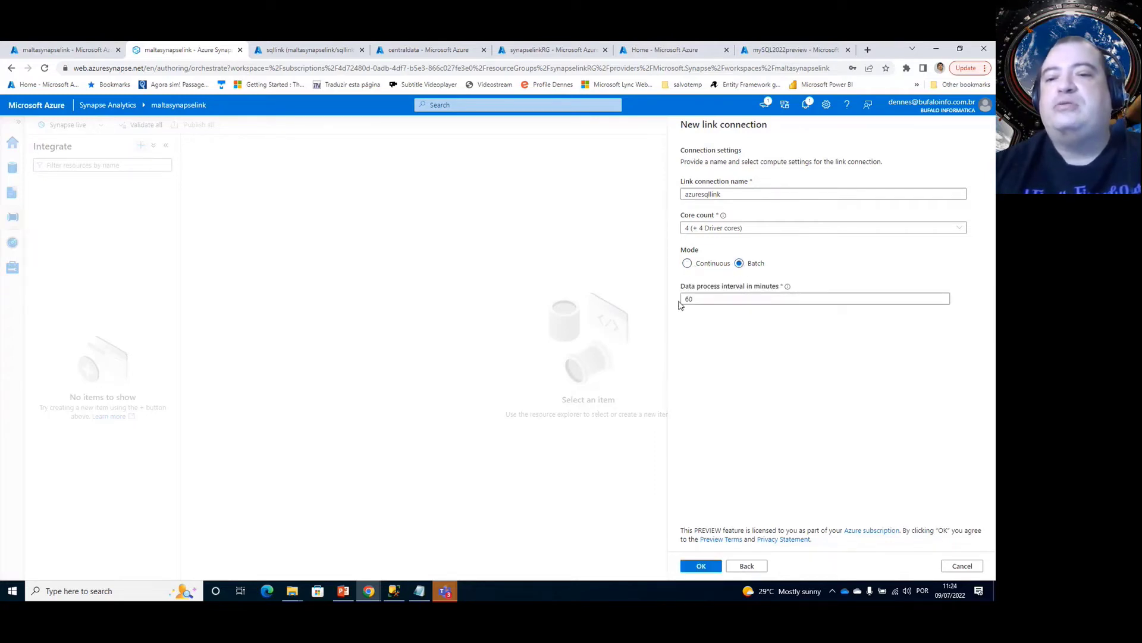
left_click(688, 264)
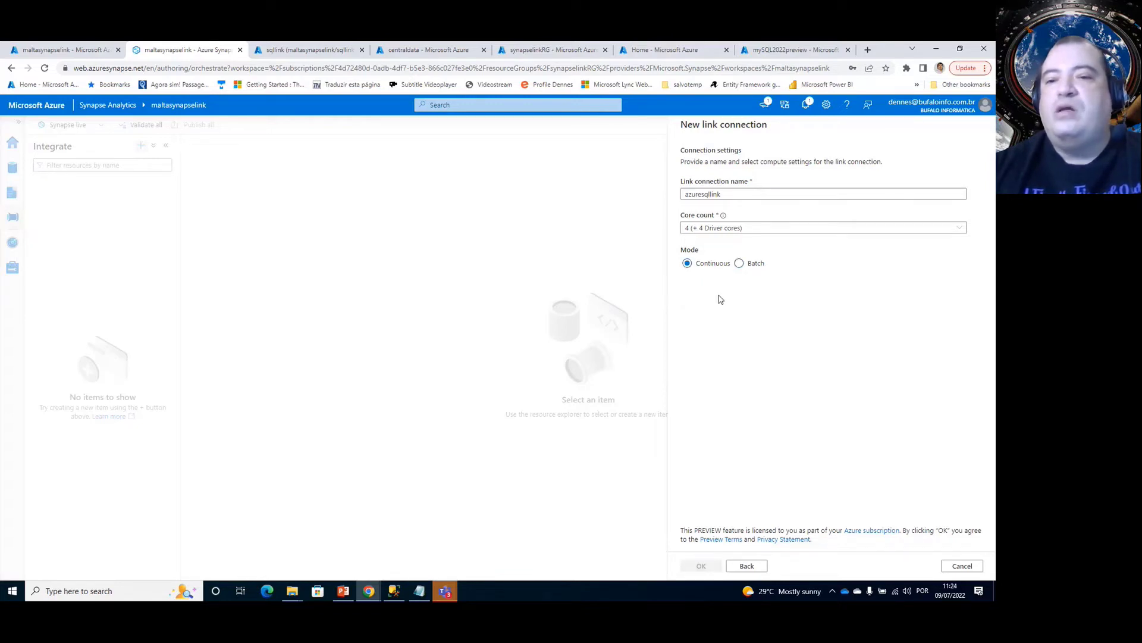
left_click(739, 264)
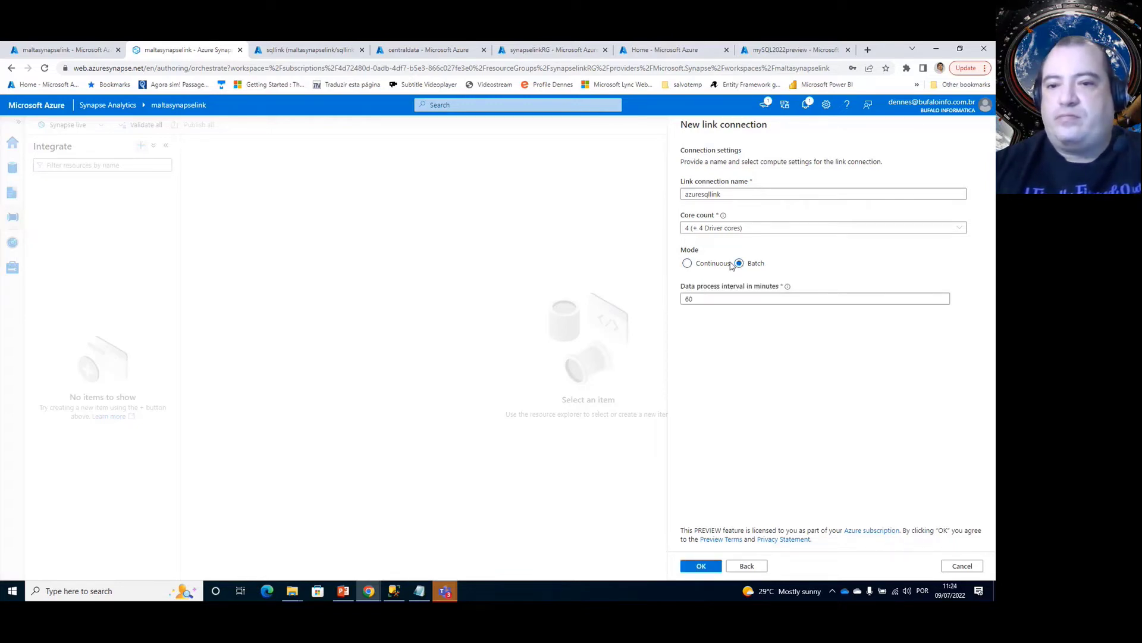
left_click(687, 264)
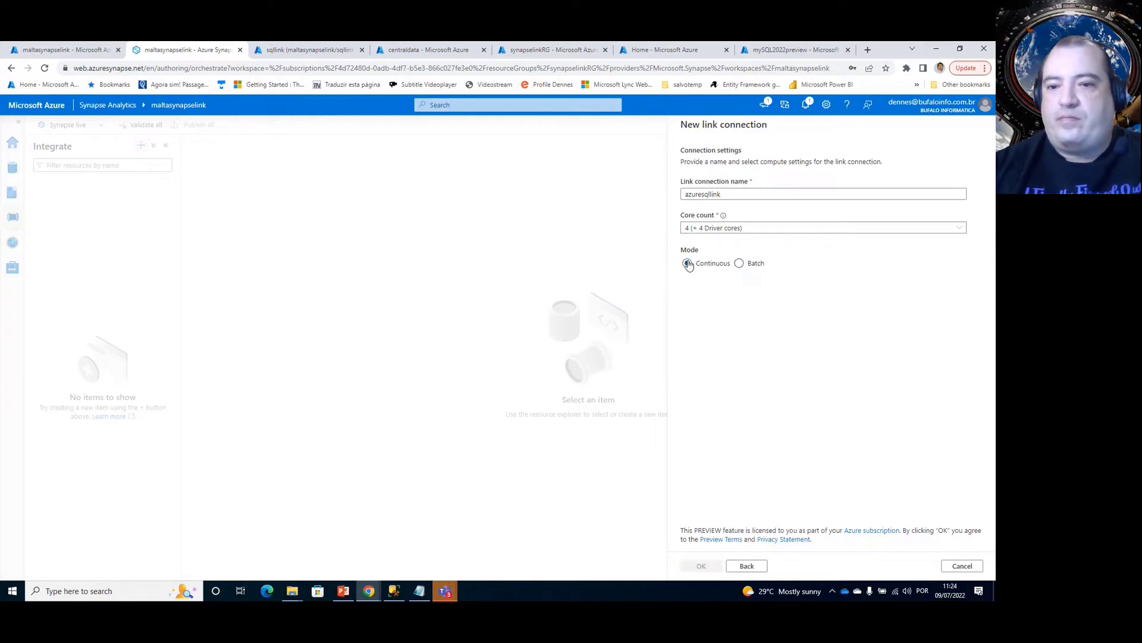
Try a core count of 2 (+ 2 Driver cores) and restore it to 4 (+ 4 Driver cores).
left_click(714, 228)
left_click(709, 261)
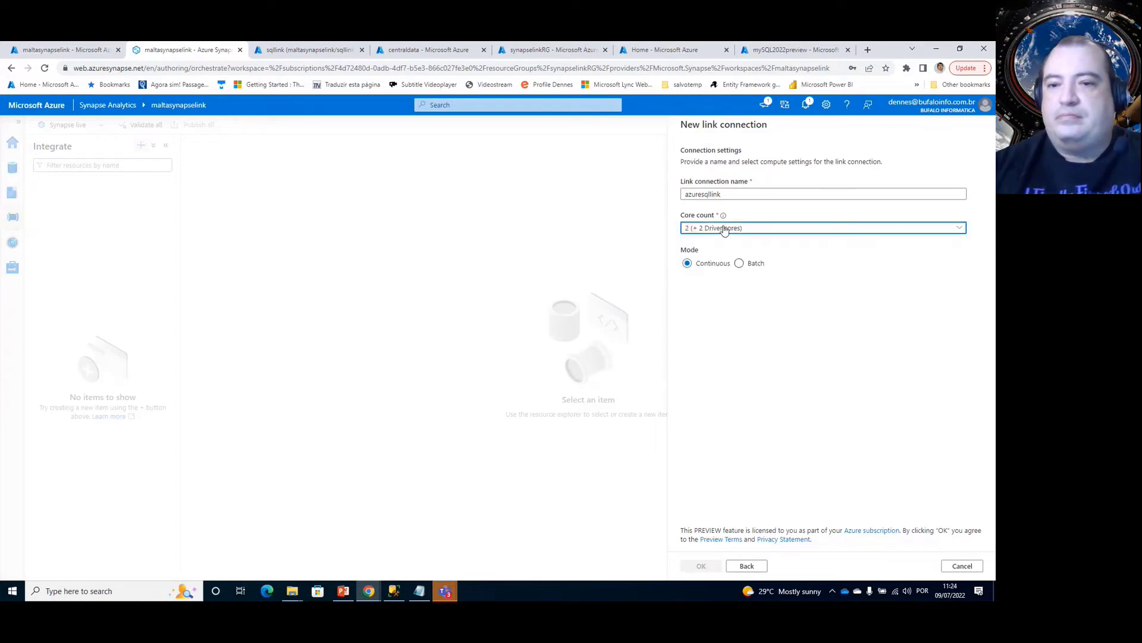
left_click(721, 228)
left_click(709, 280)
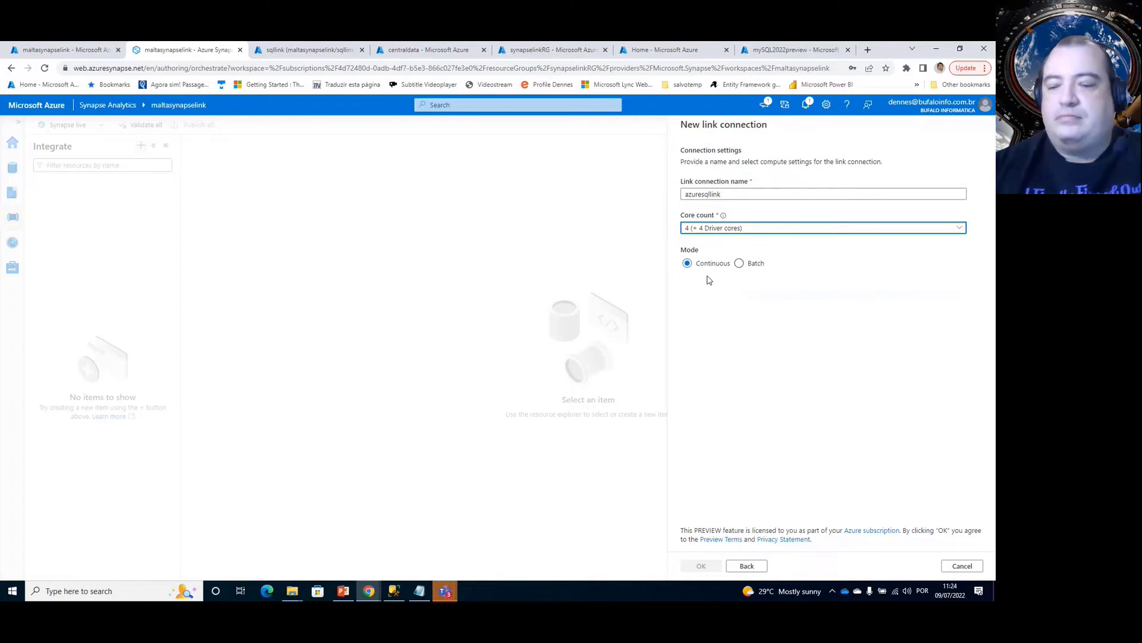
Reselect Continuous mode repeatedly after switching to Batch, and return to the target pool settings.
left_click(739, 263)
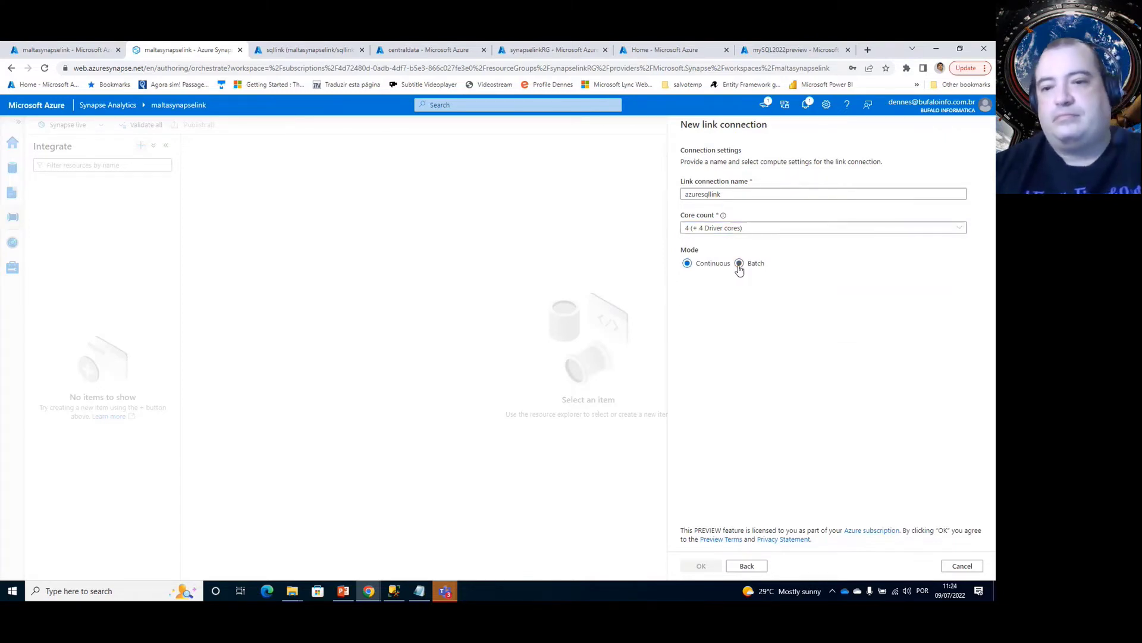
left_click(702, 266)
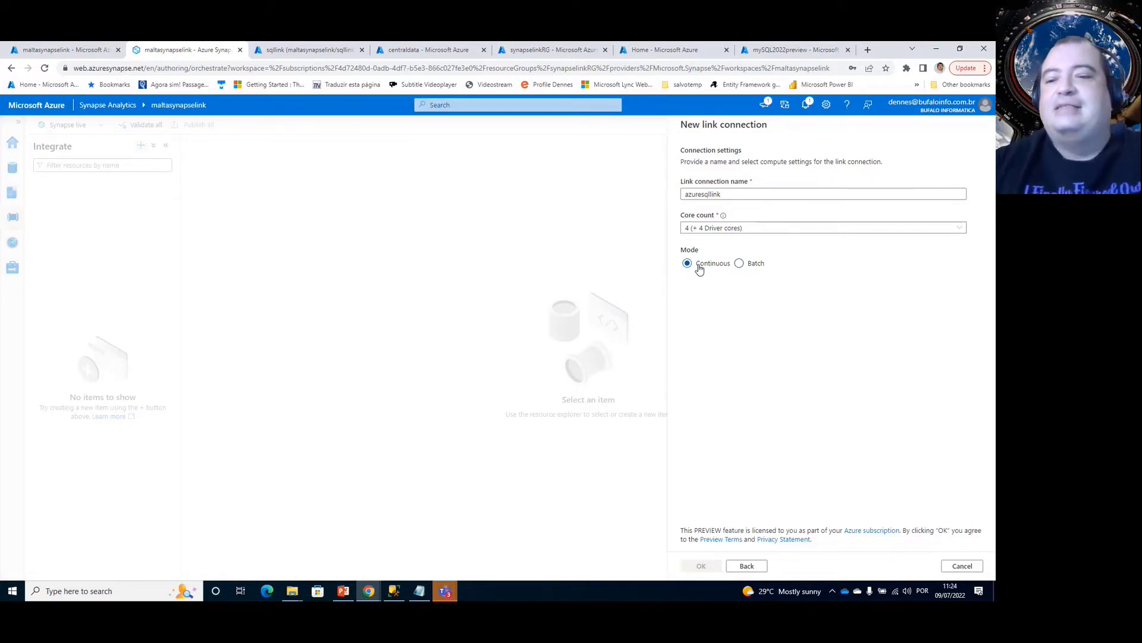
left_click(739, 263)
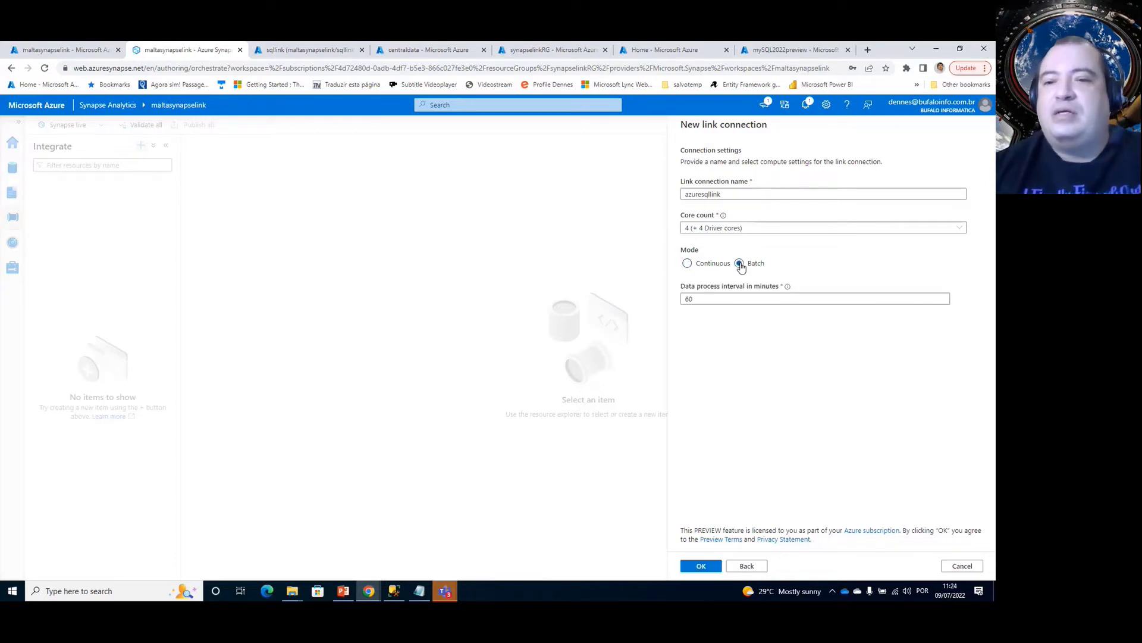
left_click(691, 268)
left_click(727, 266)
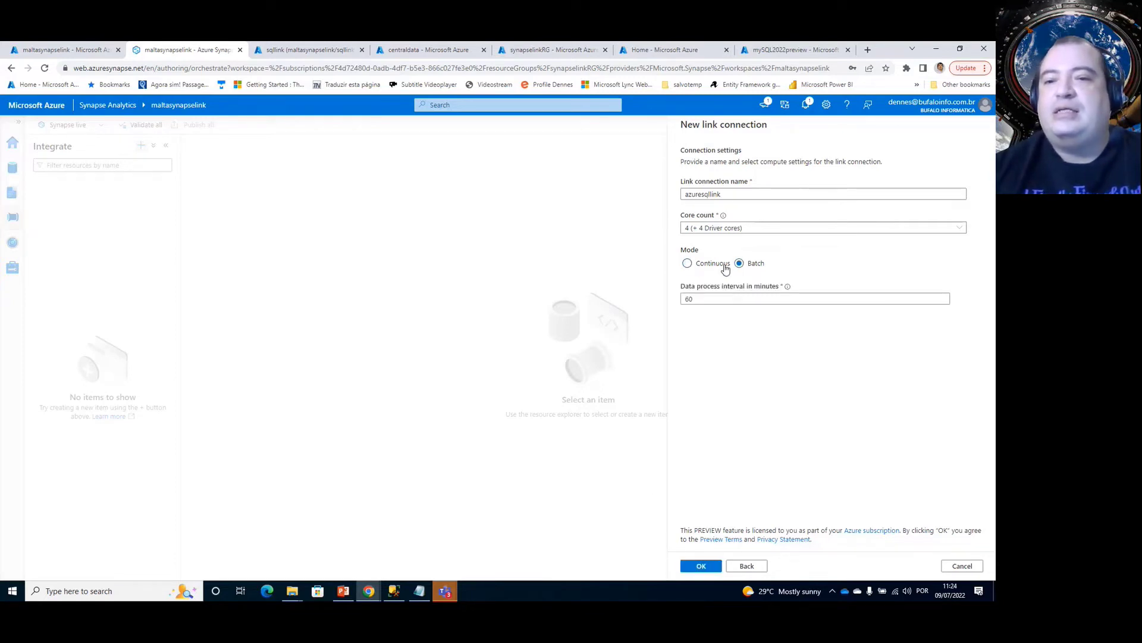
left_click(692, 266)
left_click(740, 264)
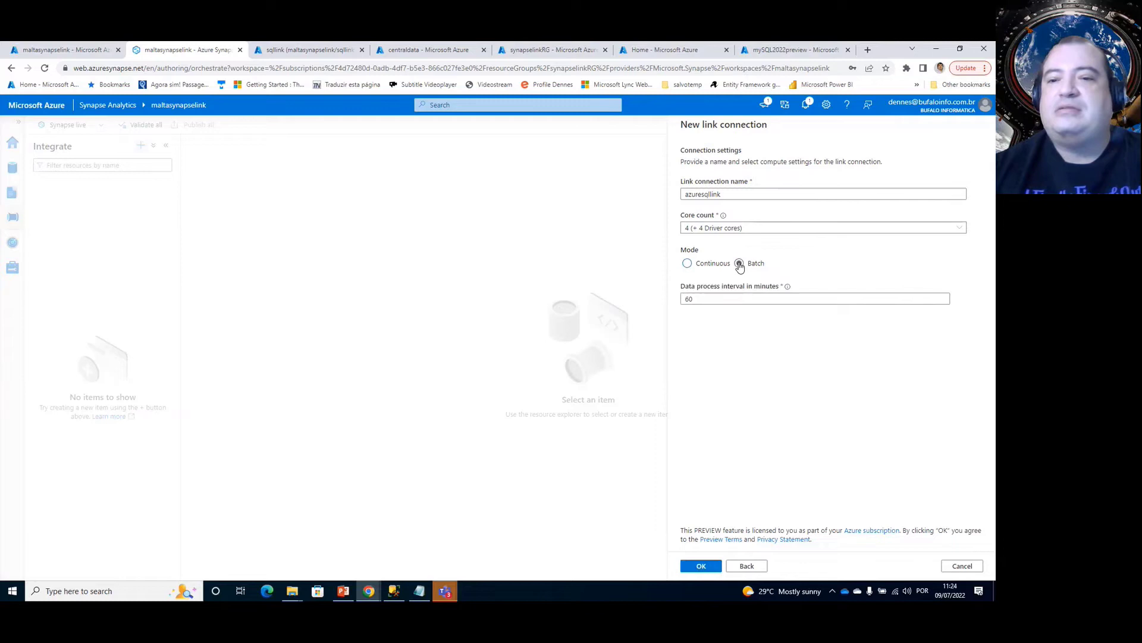
left_click(702, 266)
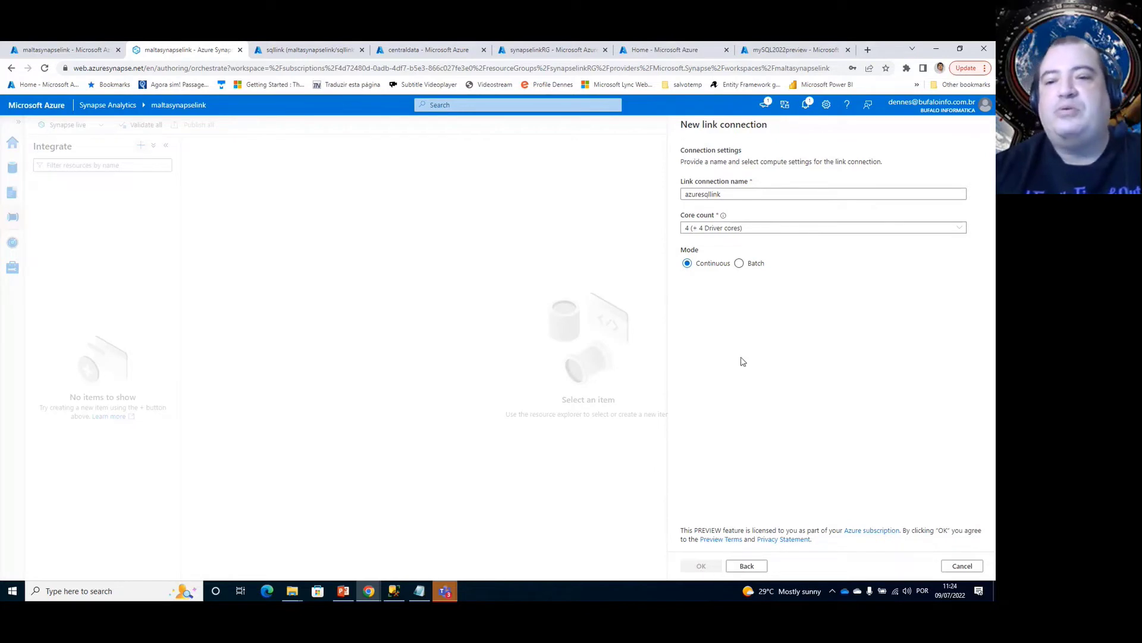
left_click(740, 266)
left_click(692, 267)
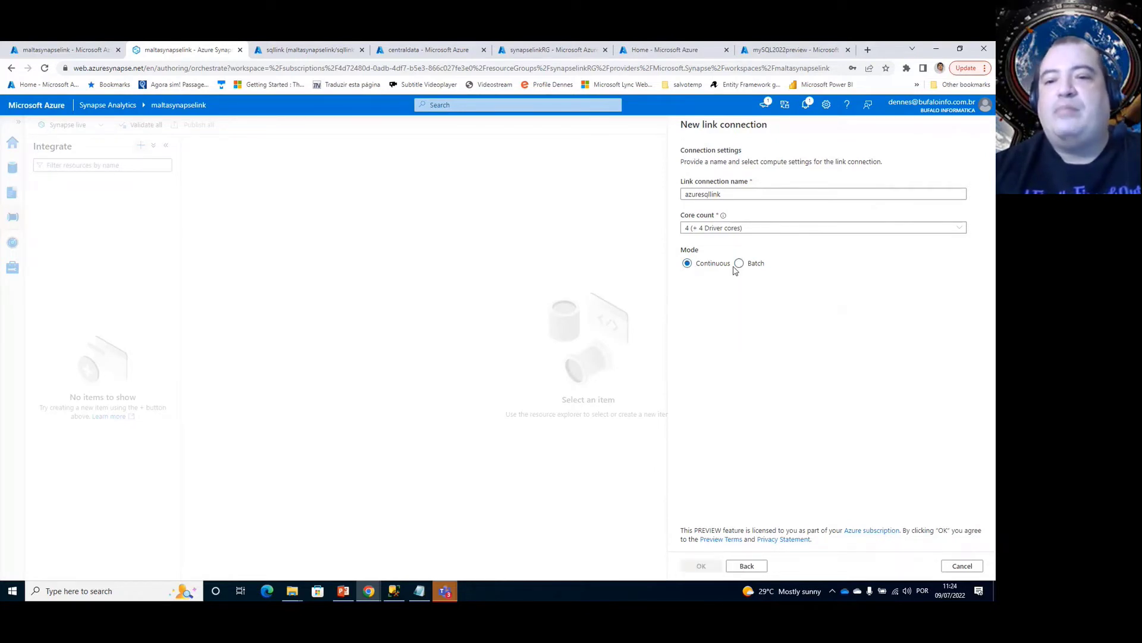
left_click(739, 265)
left_click(691, 266)
left_click(739, 263)
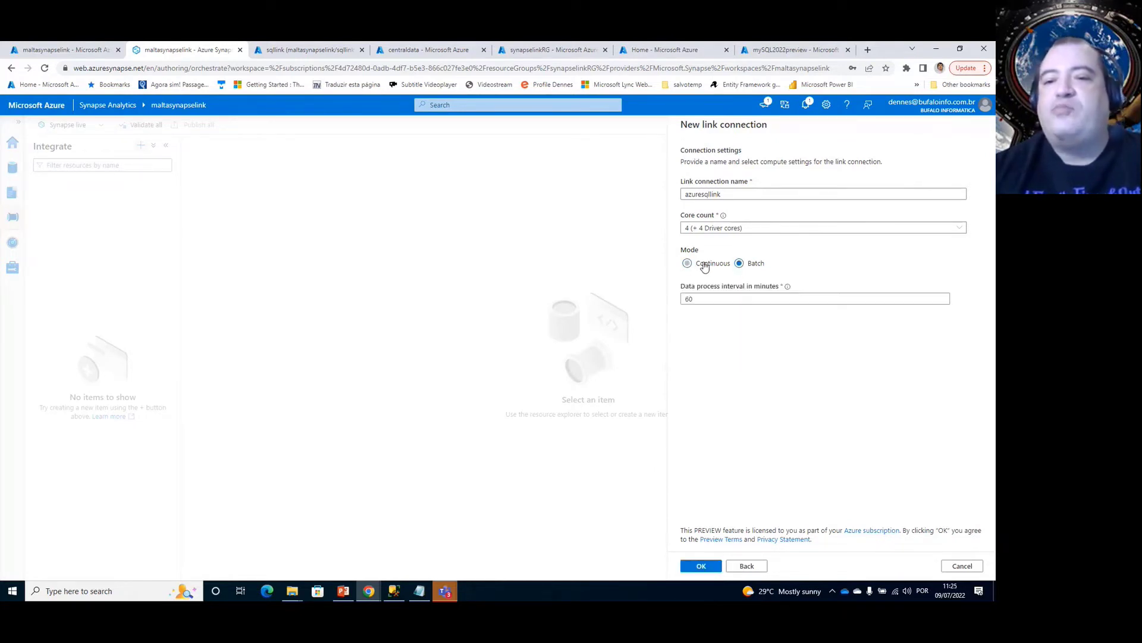
left_click(690, 264)
left_click(746, 567)
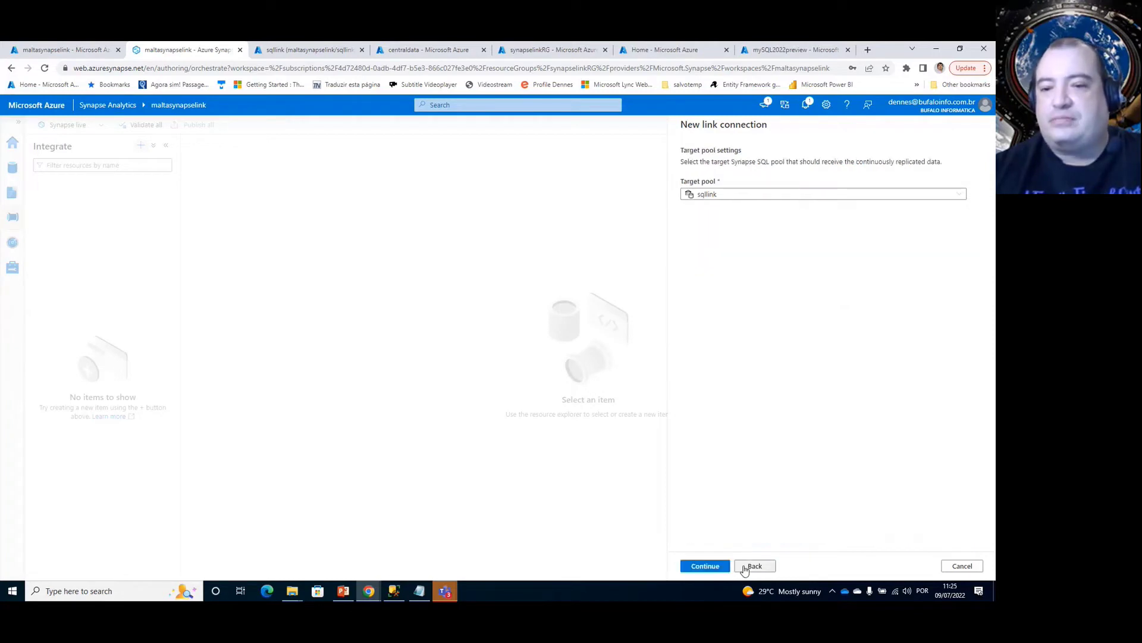
Recheck the source tables, target pool and mode of the unfinished link connection, and discard its setup.
left_click(744, 568)
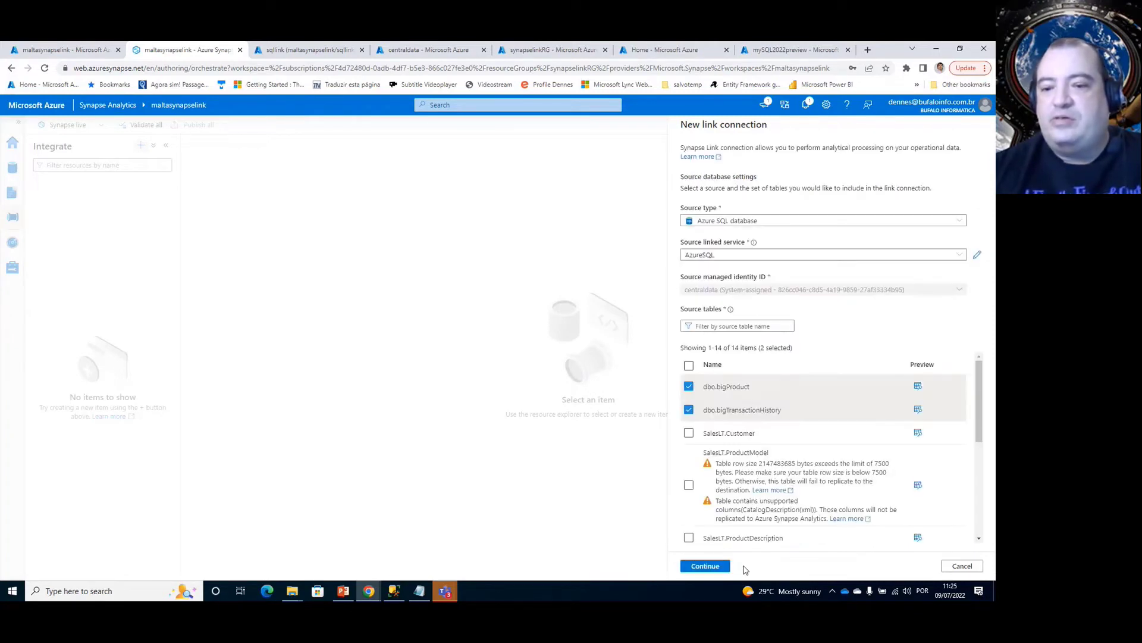
left_click(722, 567)
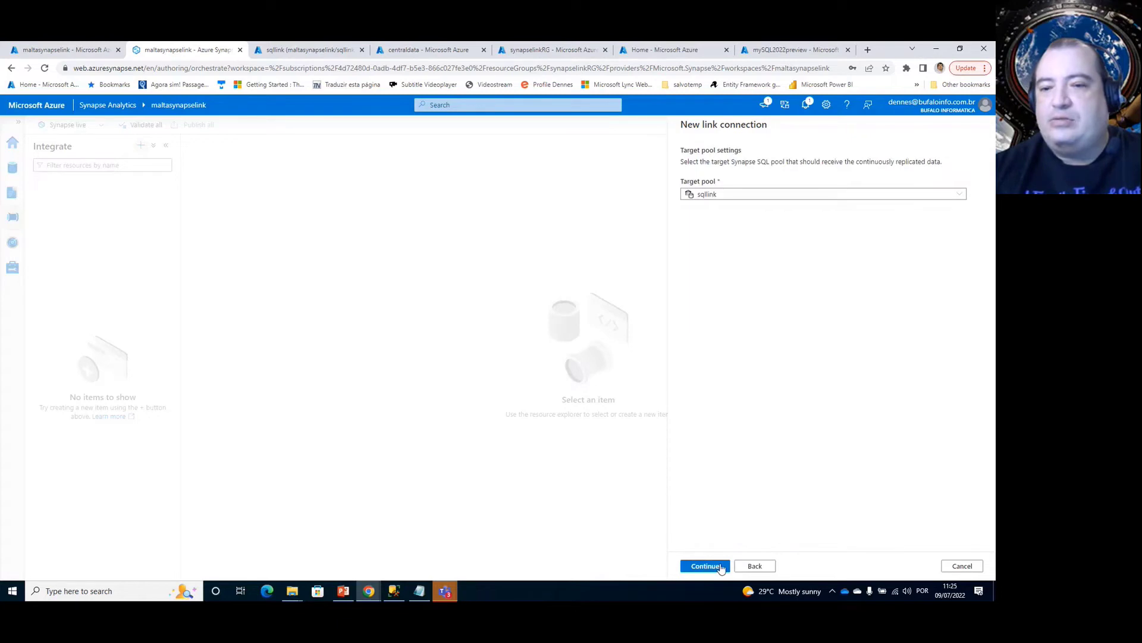
left_click(721, 567)
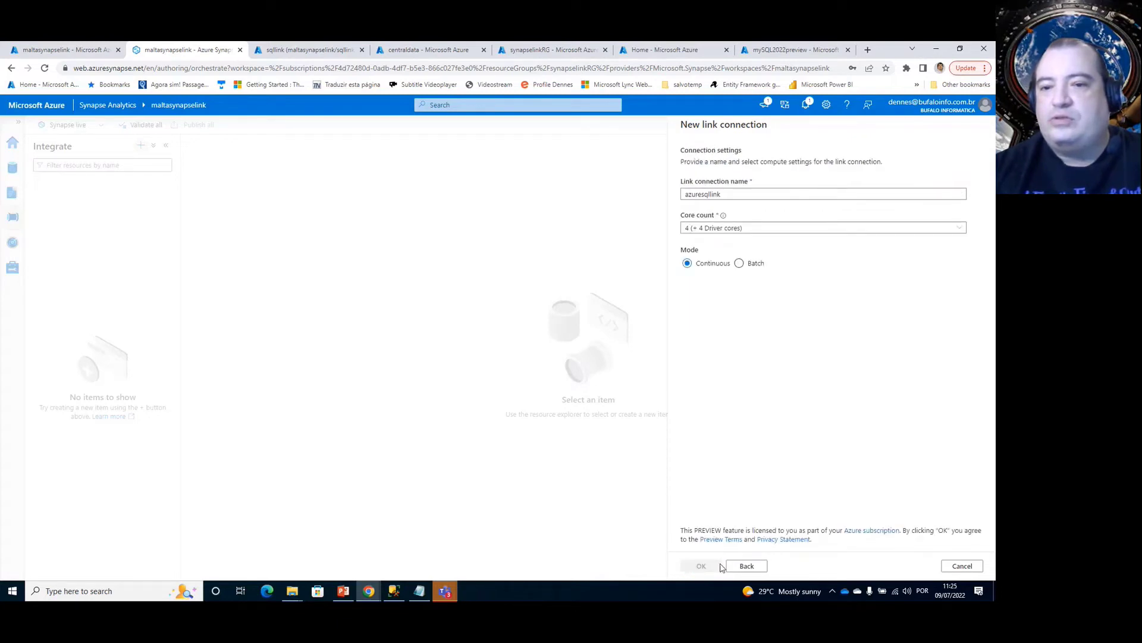
left_click(739, 263)
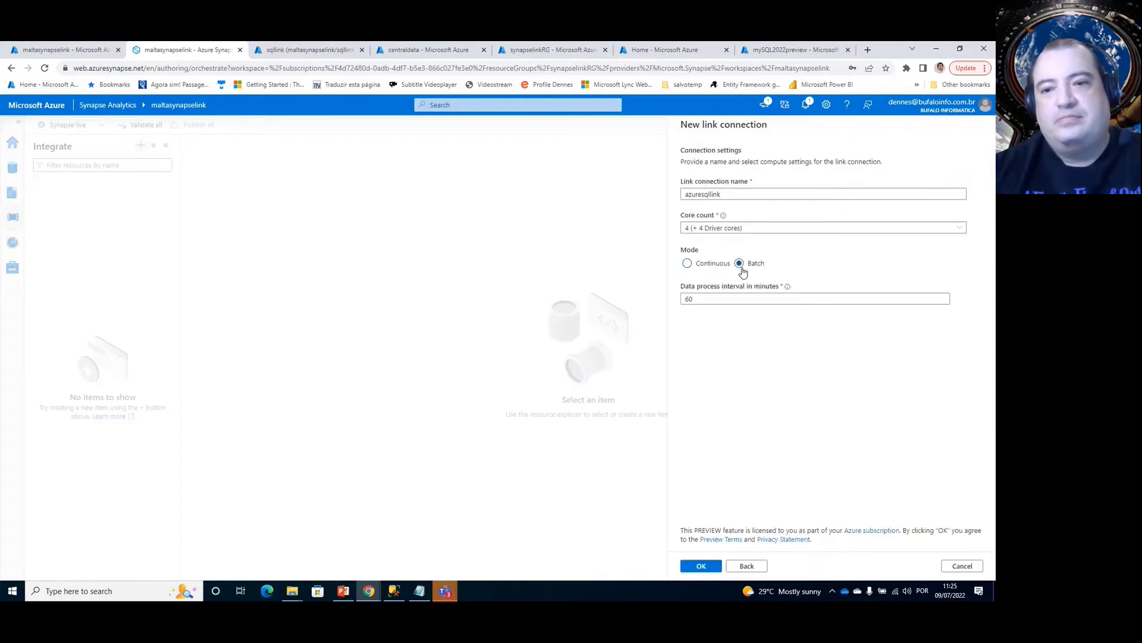
left_click(701, 268)
left_click(947, 566)
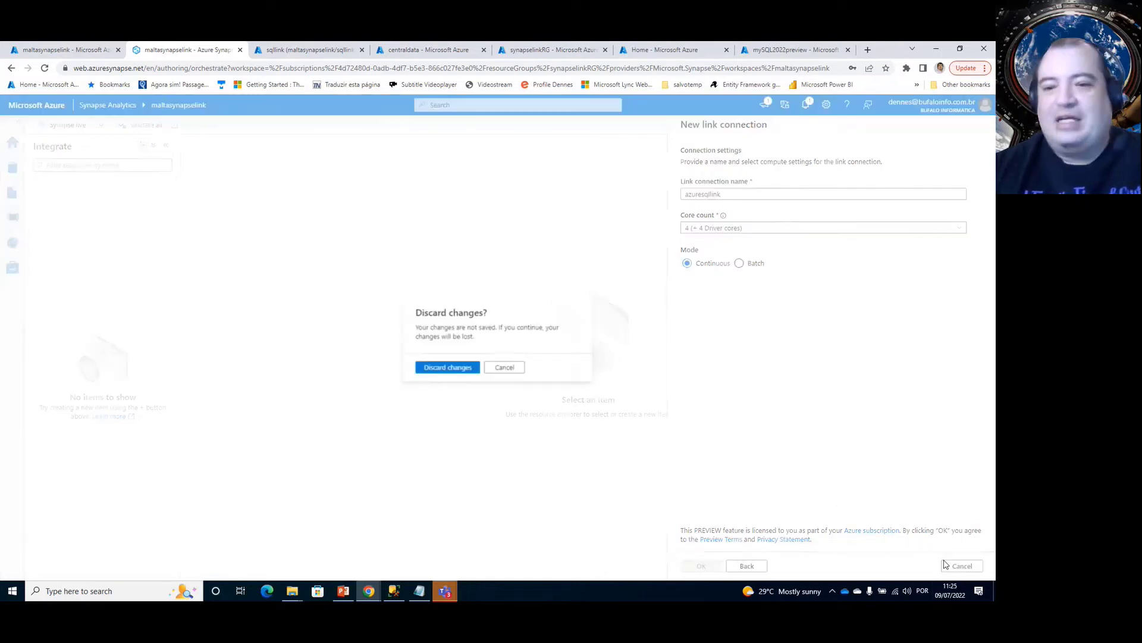
left_click(435, 369)
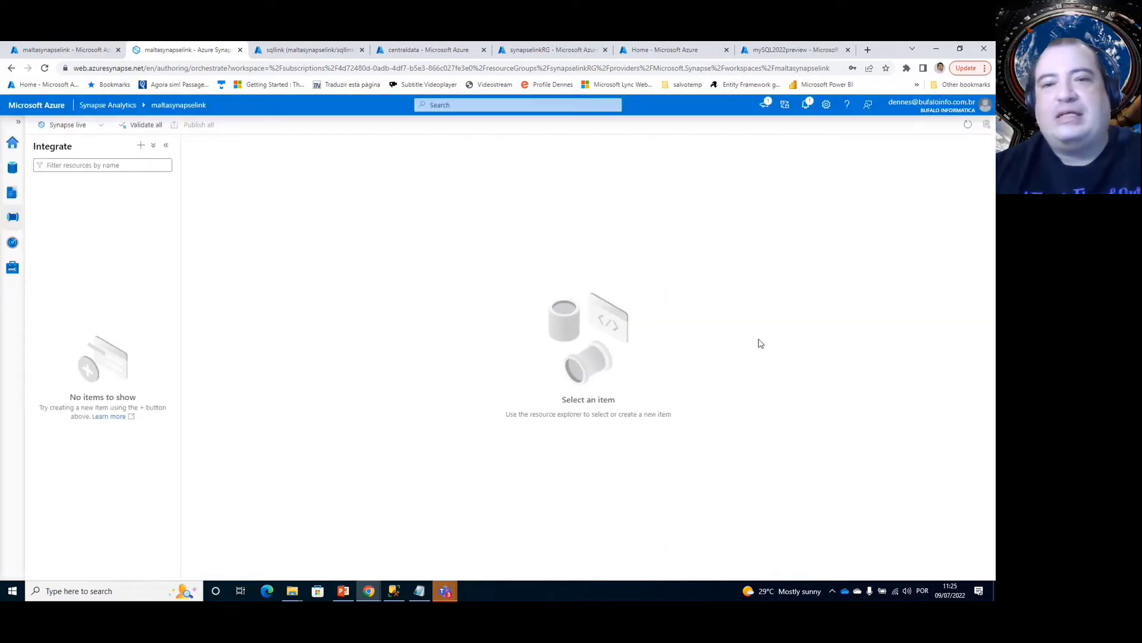
Start a new link connection from the AzureSQL linked service with dbo.bigProduct and dbo.bigTransactionHistory as source tables.
left_click(138, 147)
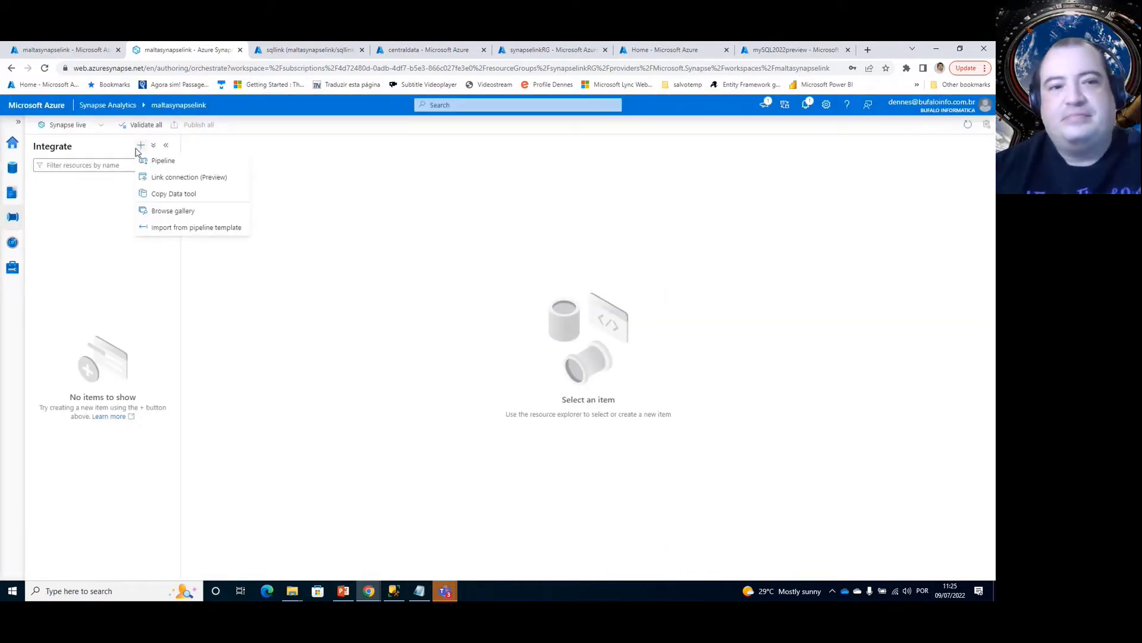
left_click(156, 177)
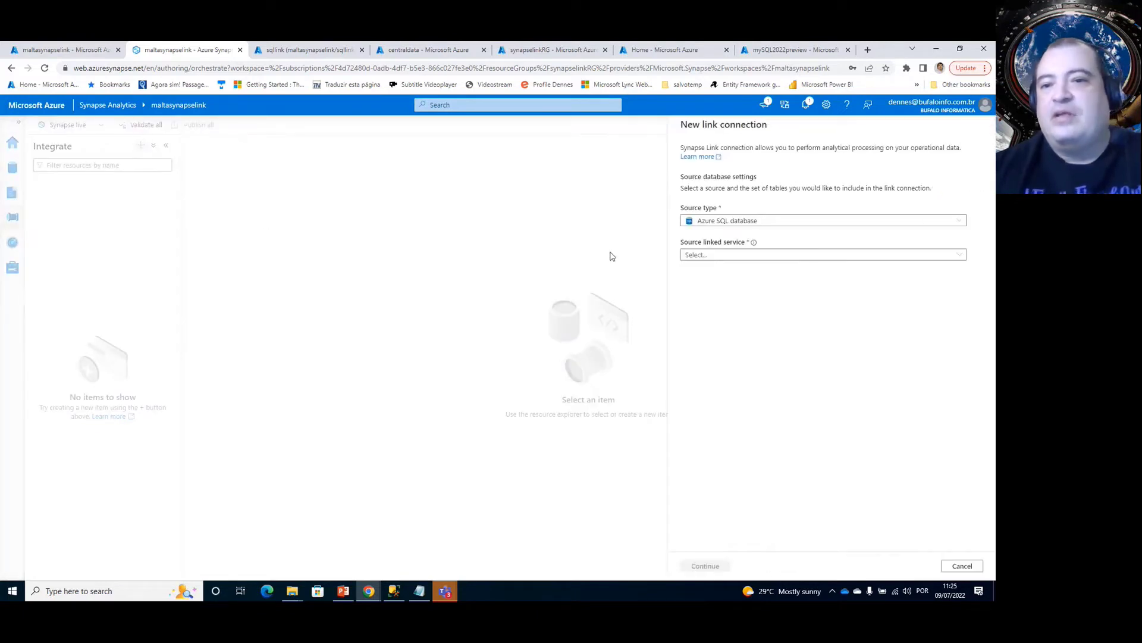
left_click(724, 255)
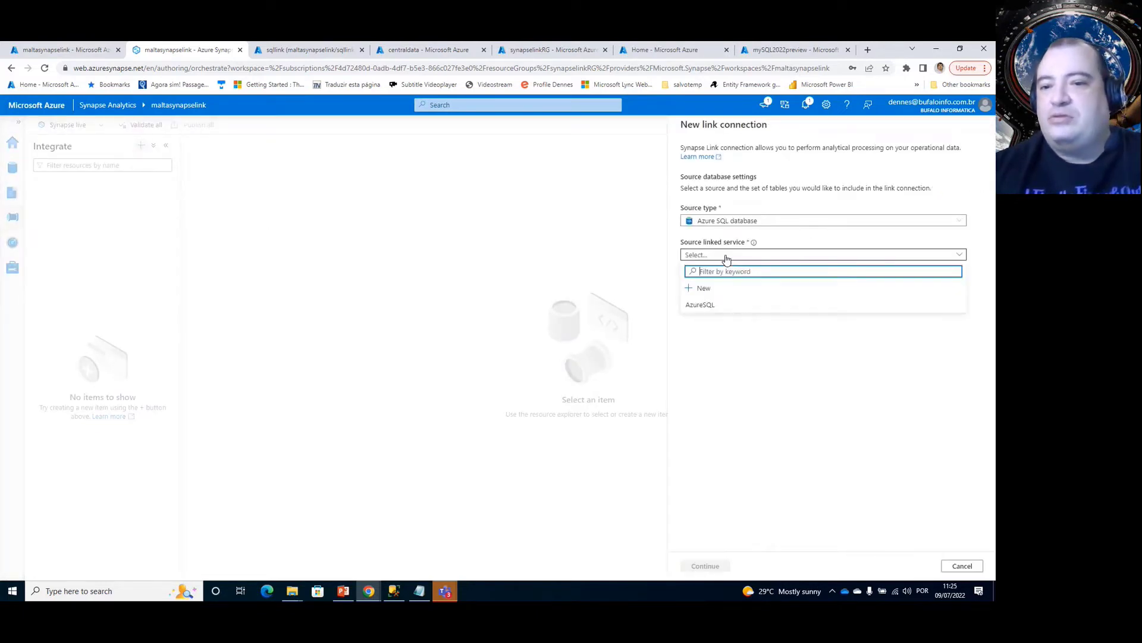
left_click(730, 304)
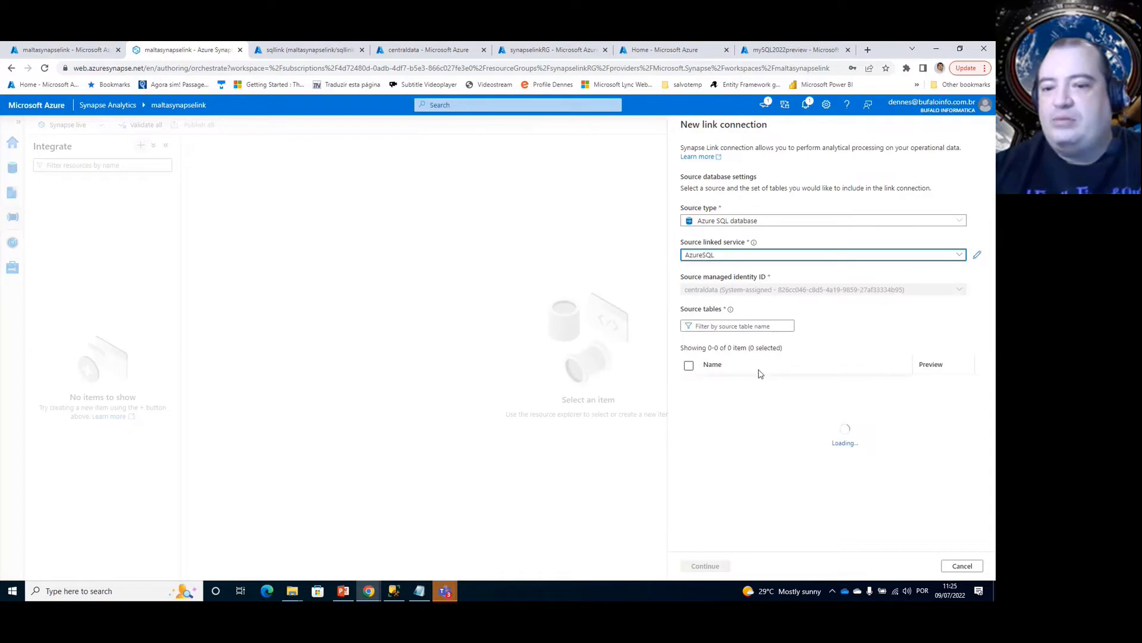
left_click(689, 387)
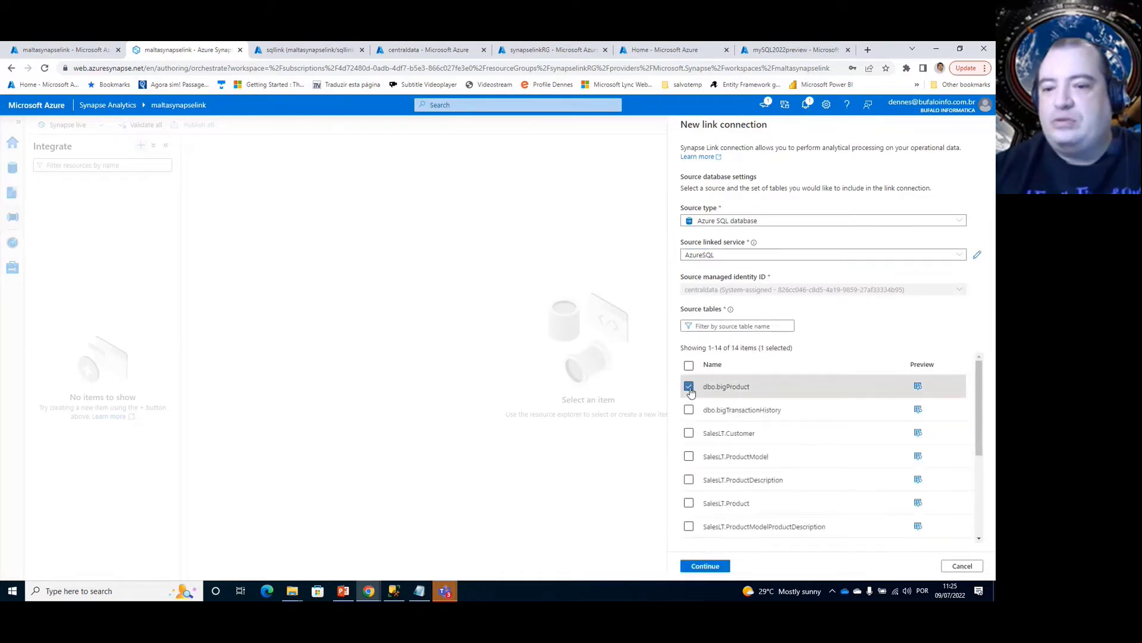
left_click(689, 410)
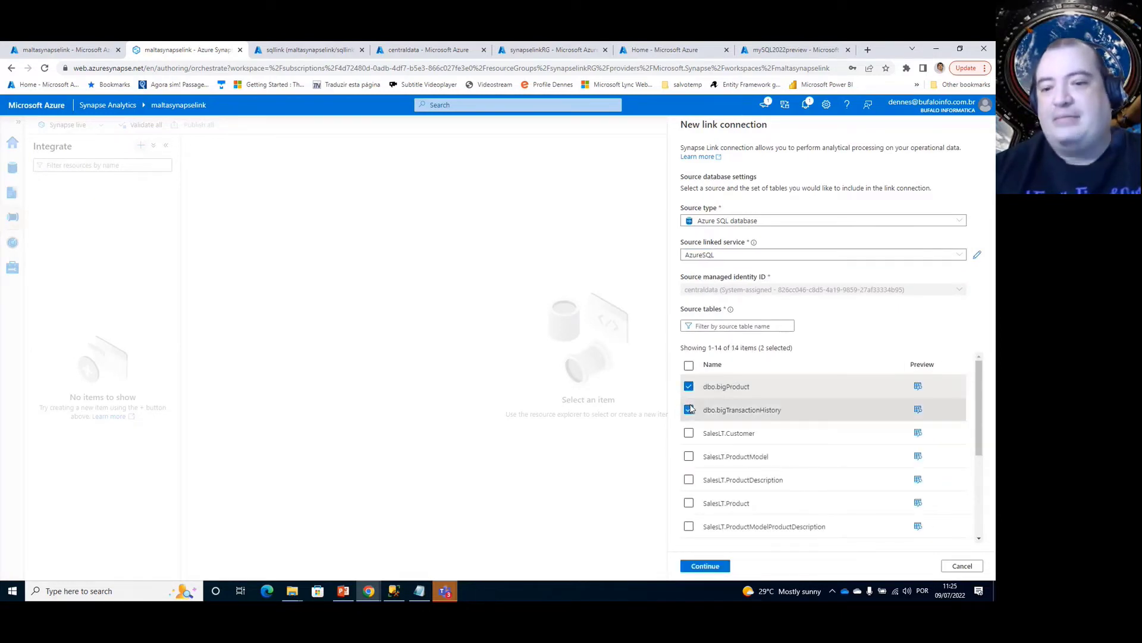
left_click(706, 566)
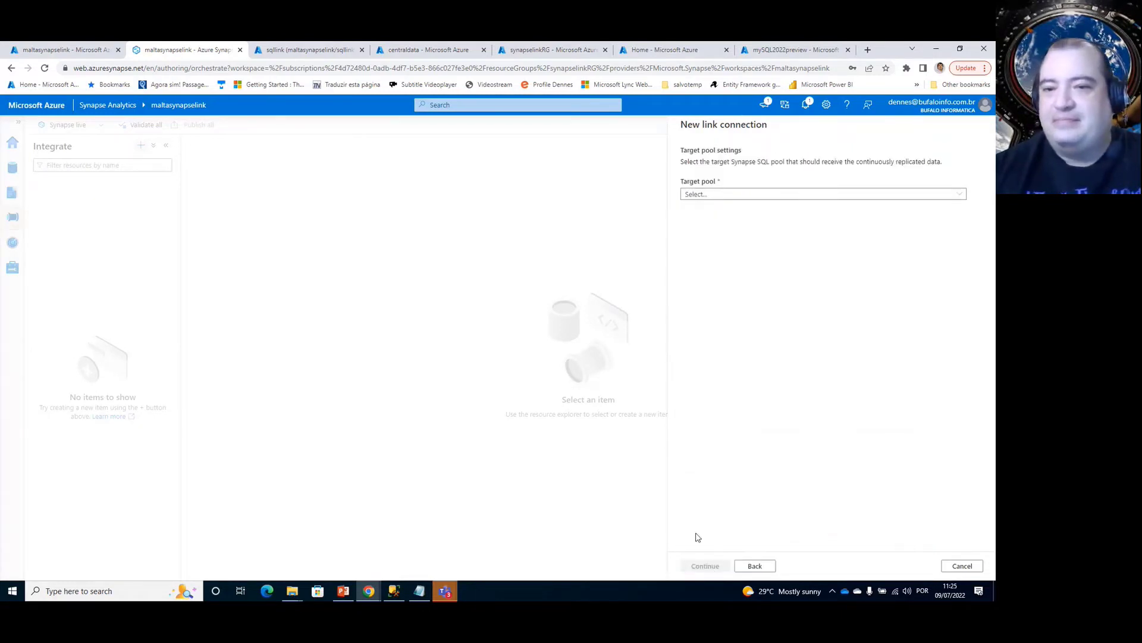
Choose sqllink as the target pool of the link connection and proceed to the connection settings.
left_click(694, 196)
left_click(697, 222)
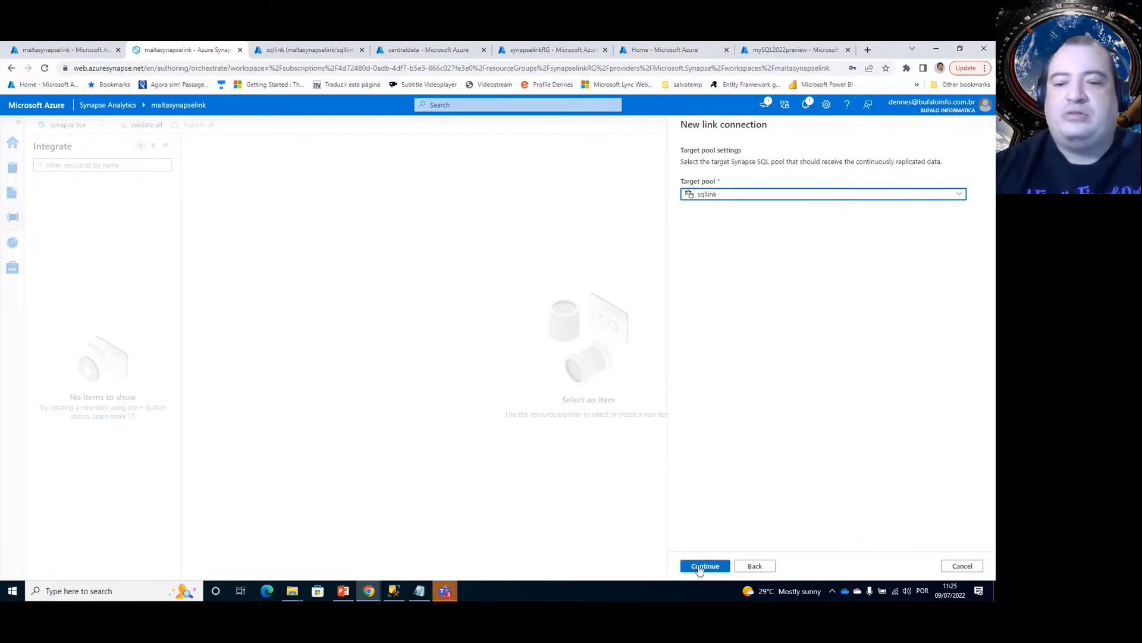
left_click(700, 569)
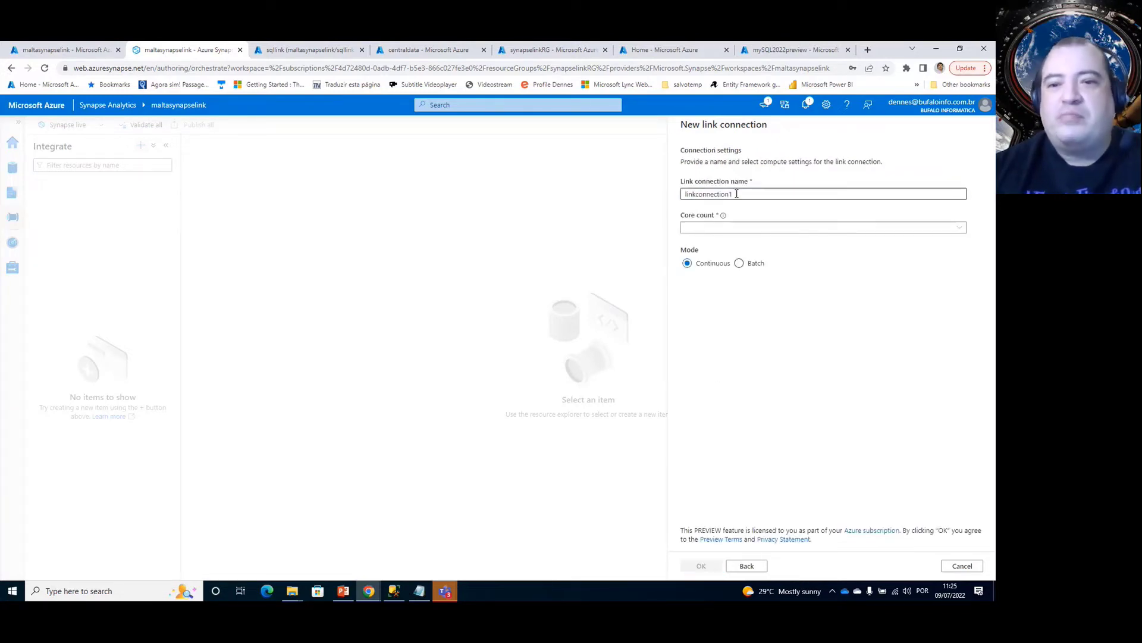
Name the link connection azuresqllink.
left_click_drag(737, 194, 672, 203)
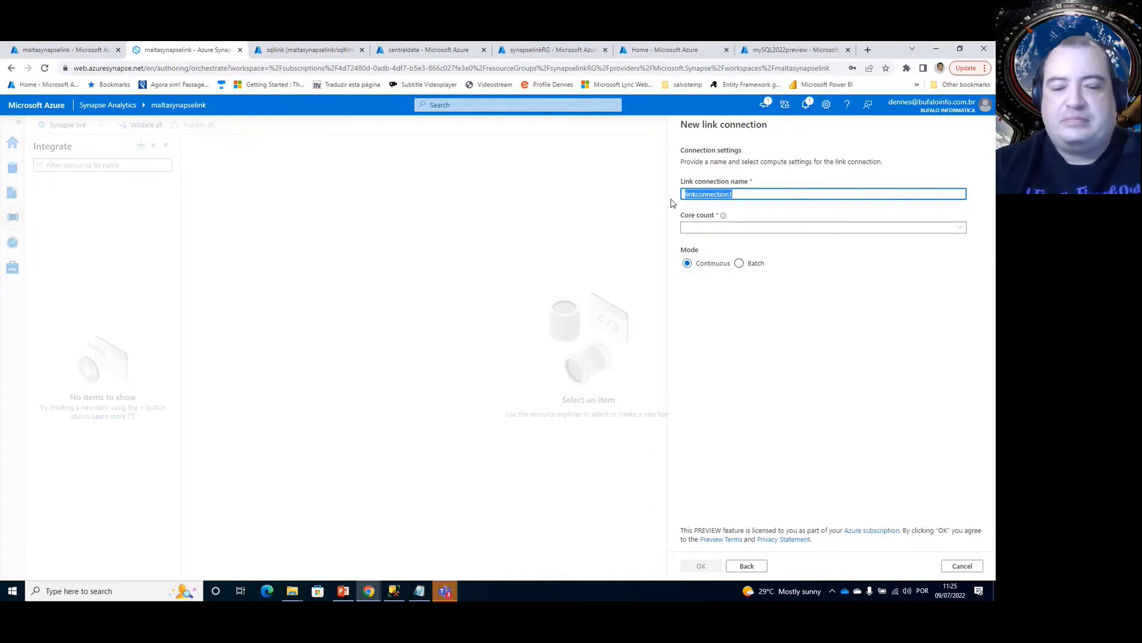
type("a")
key("BackSpace")
type("azre")
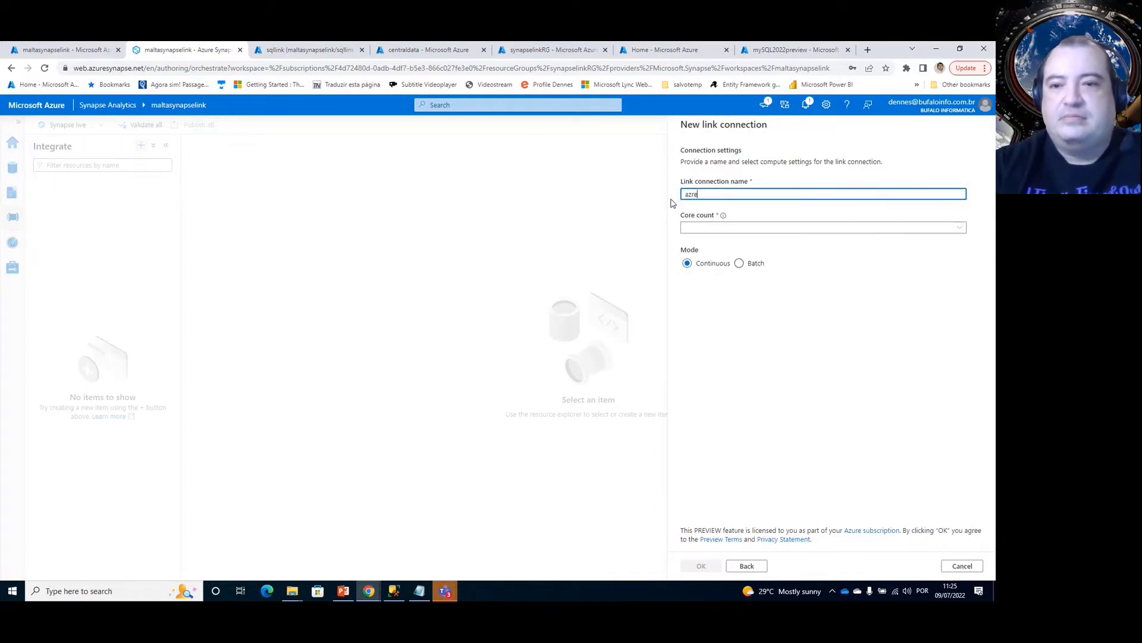
key("BackSpace")
key("BackSpace")
key("BackSpace")
type("azu")
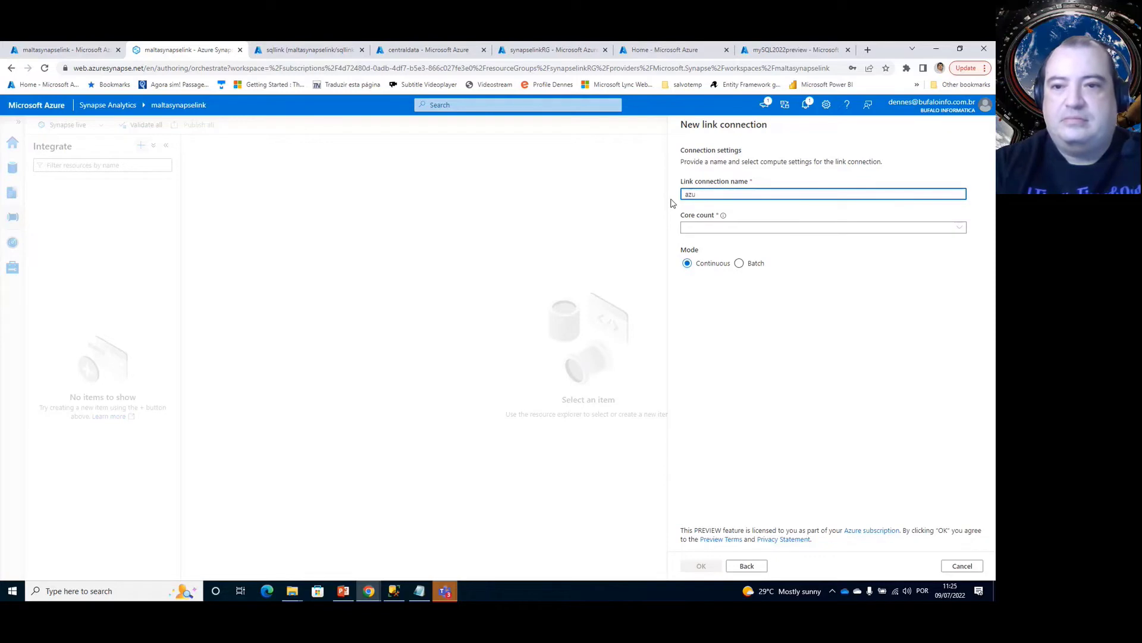
type("resql")
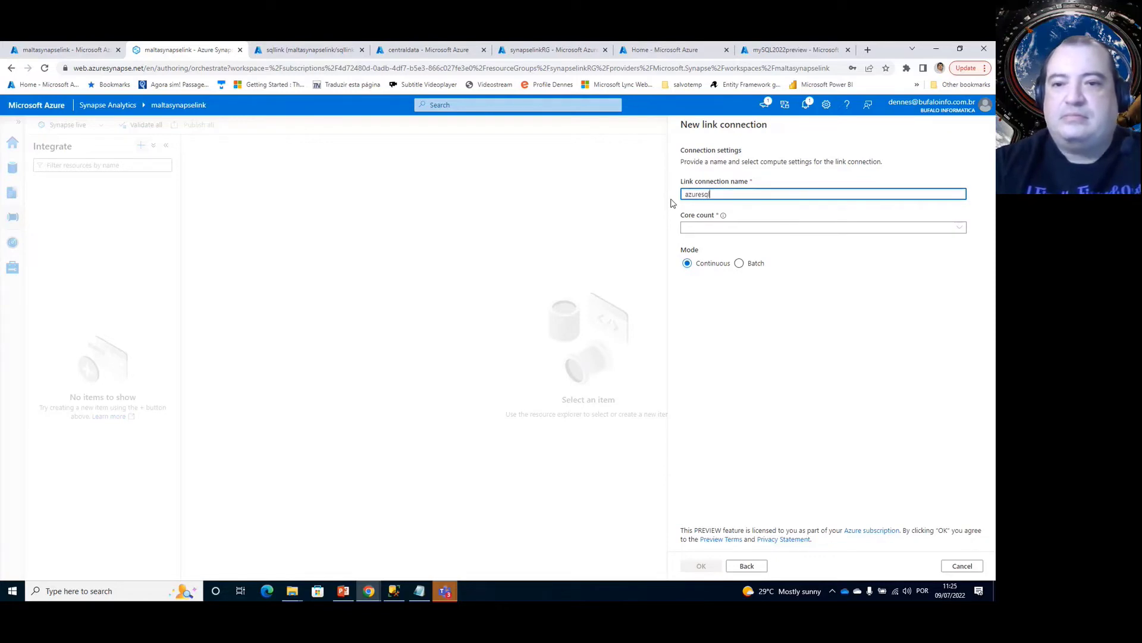
type("link")
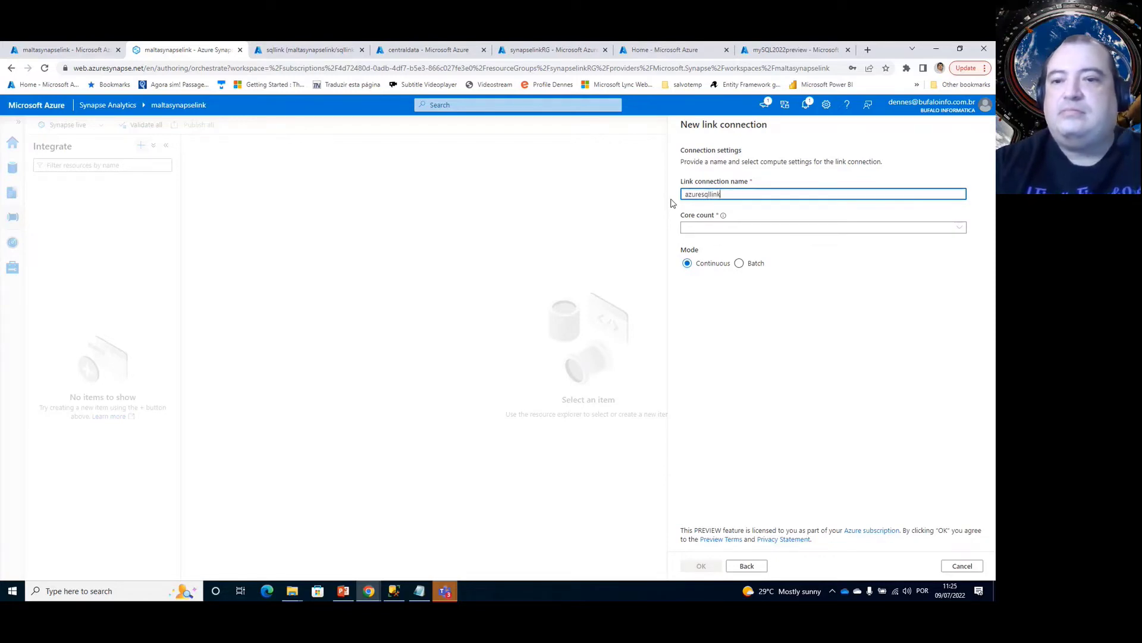
Set the core count to 4 (+ 4 Driver cores) and create the link connection in Continuous mode.
left_click(711, 232)
left_click(711, 277)
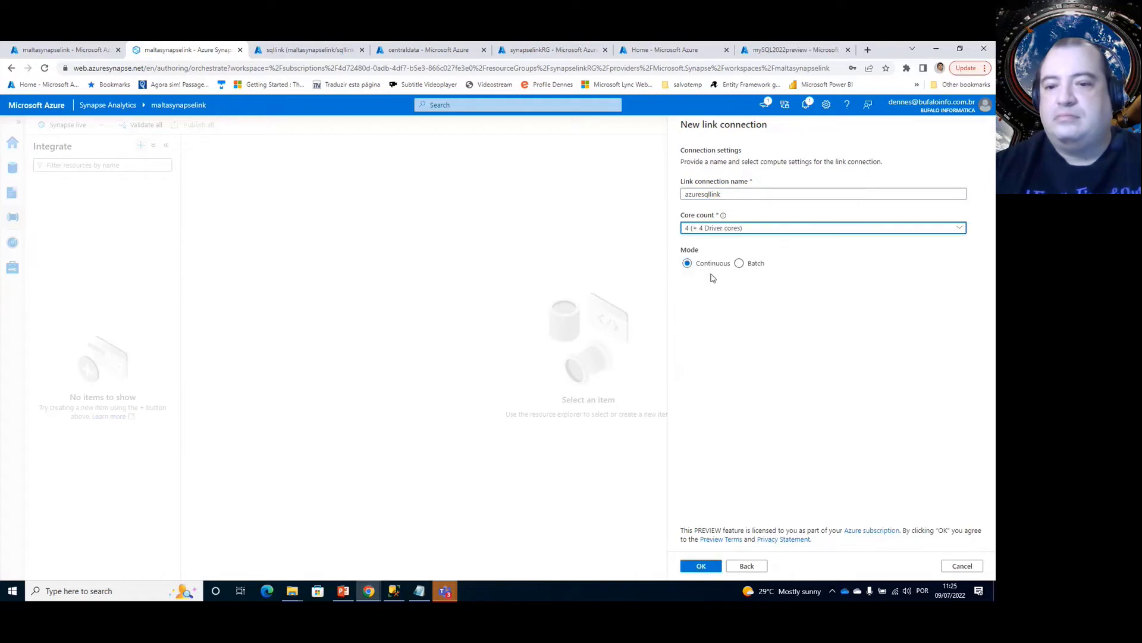
left_click(701, 567)
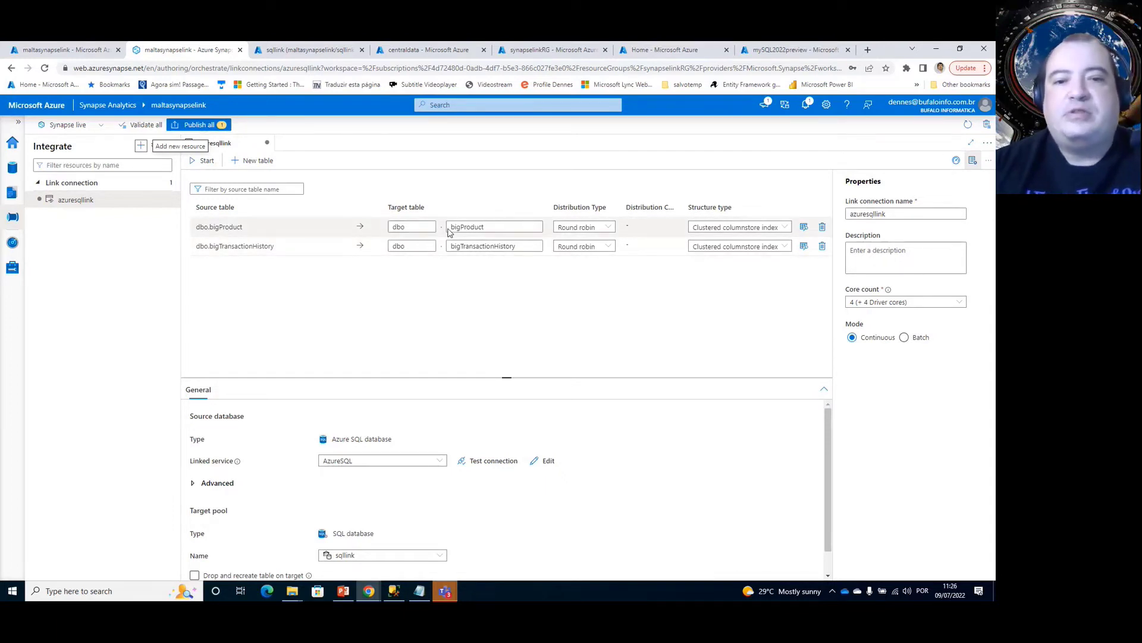
Examine the target table names mapped to dbo.bigProduct and dbo.bigTransactionHistory.
left_click(483, 230)
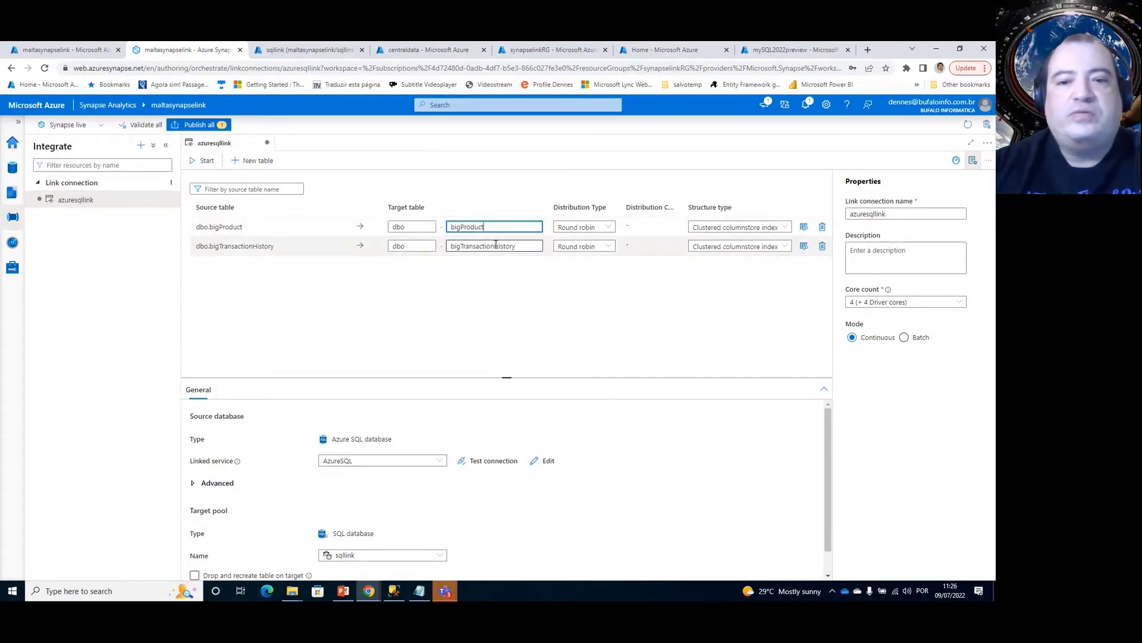
left_click(496, 245)
left_click(497, 227)
left_click_drag(497, 228, 433, 225)
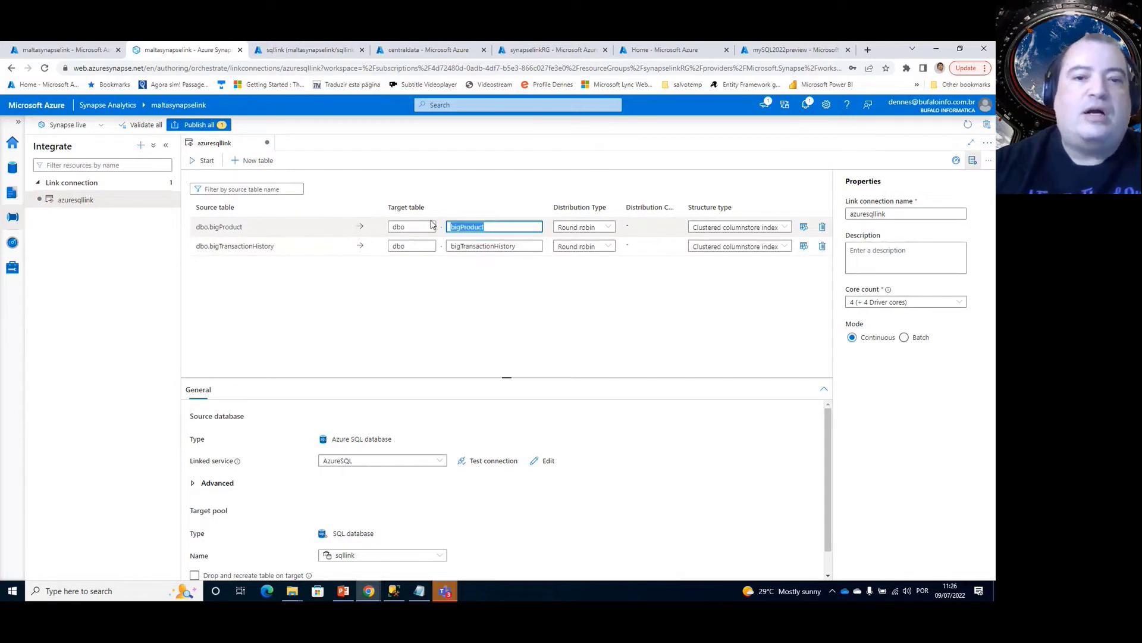
left_click_drag(517, 245, 461, 246)
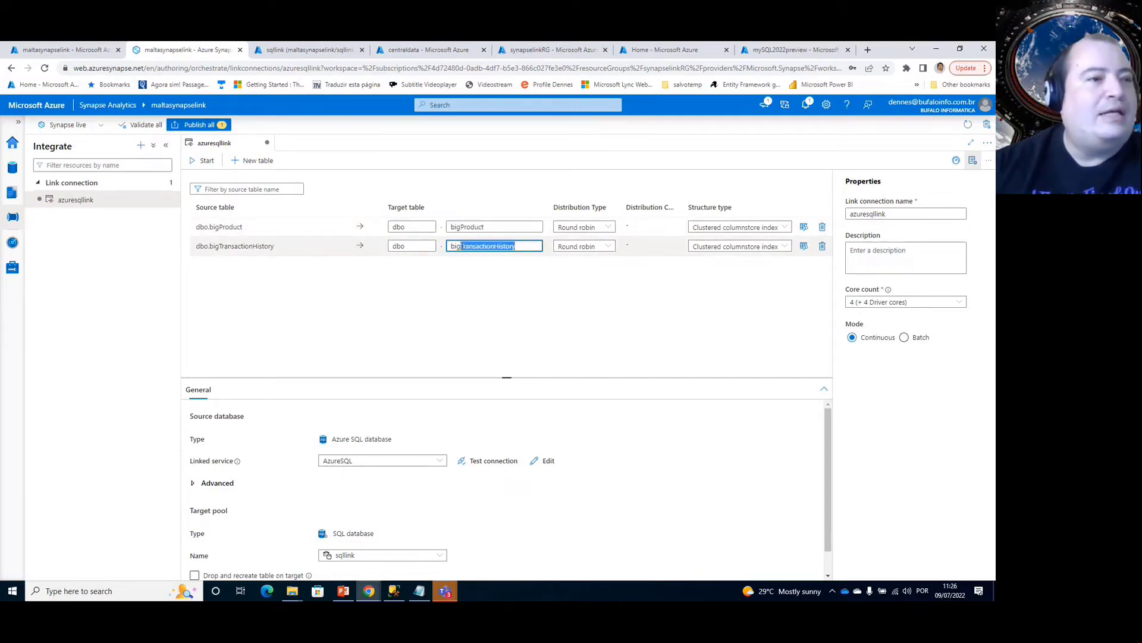
left_click(515, 287)
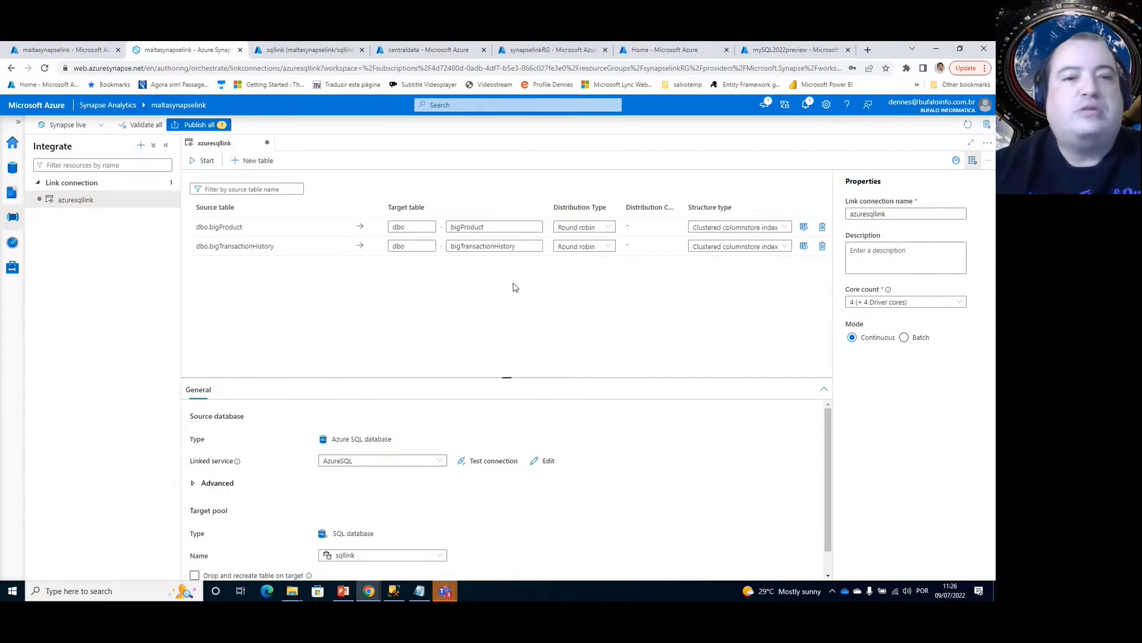
Examine the distribution type options for the bigProduct and bigTransactionHistory target tables, keeping Round robin.
left_click(610, 227)
left_click(610, 228)
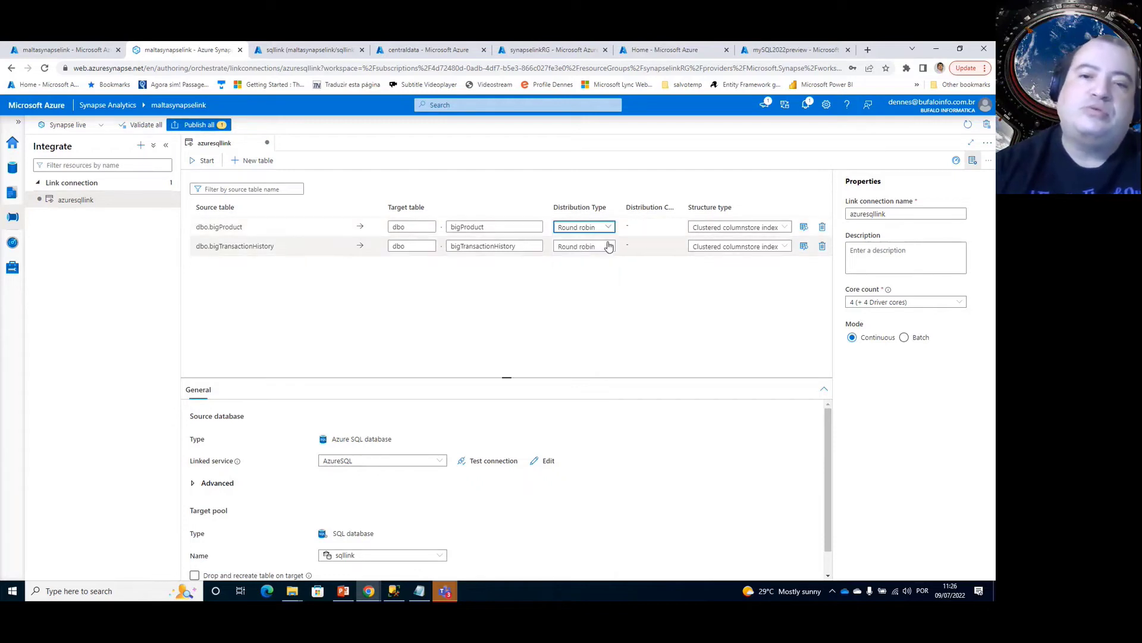
left_click(609, 247)
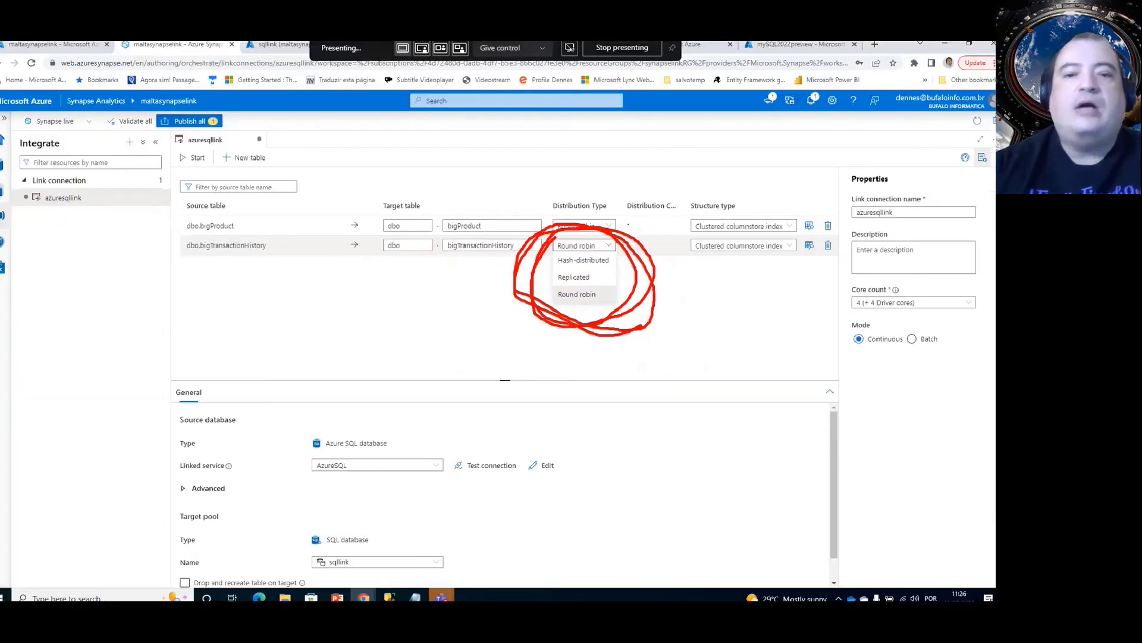
left_click(606, 251)
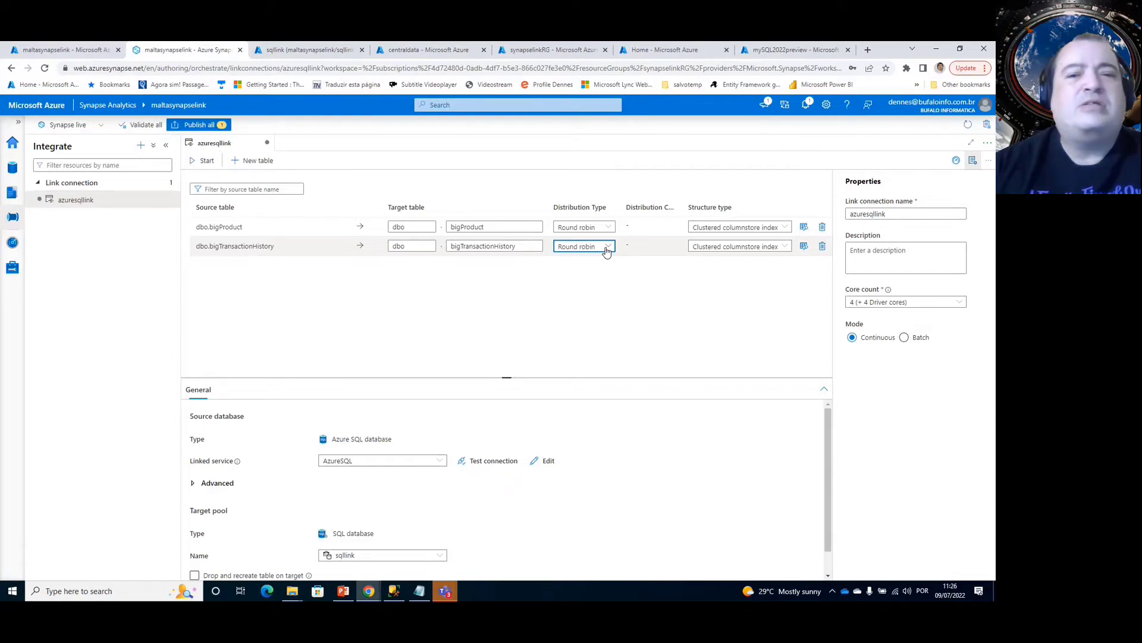
left_click(606, 251)
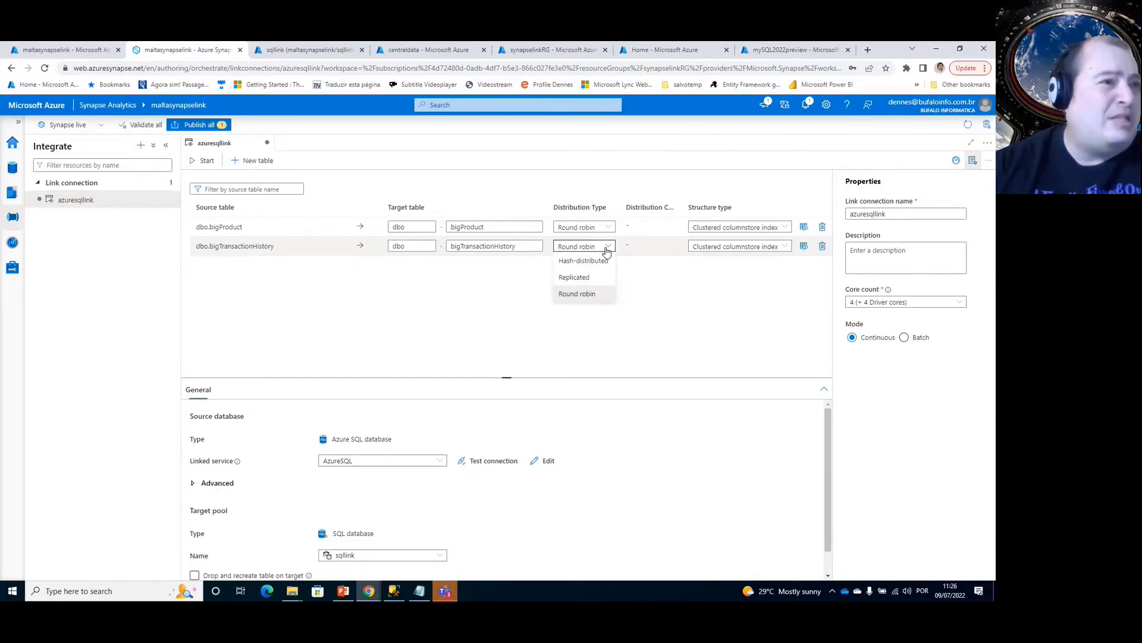
left_click(606, 251)
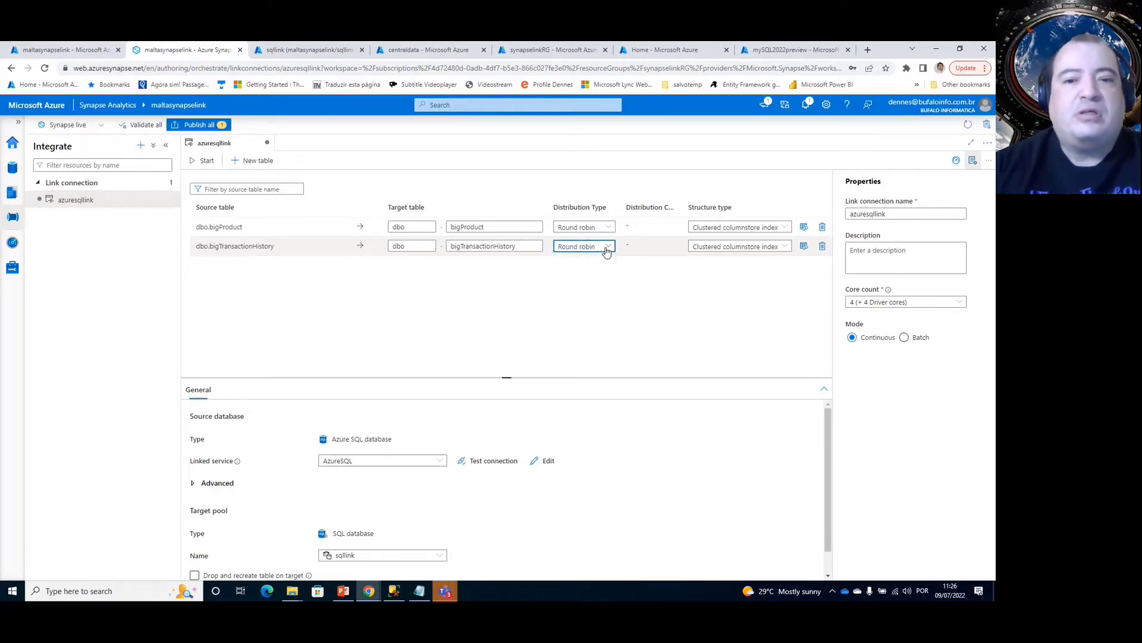
left_click(607, 251)
left_click(606, 251)
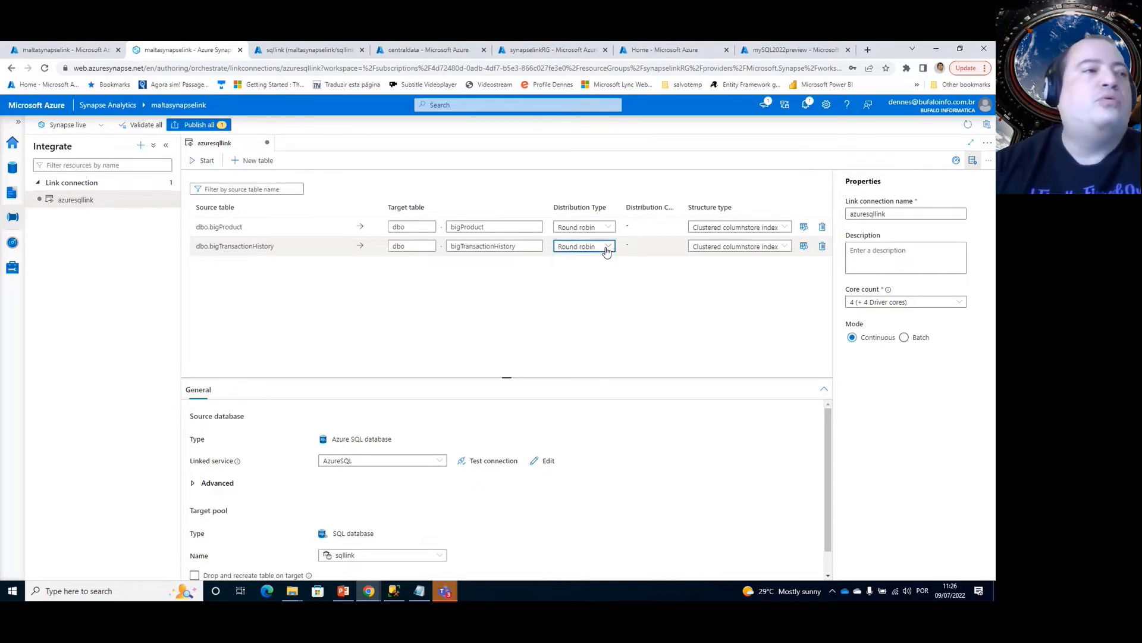
left_click(607, 248)
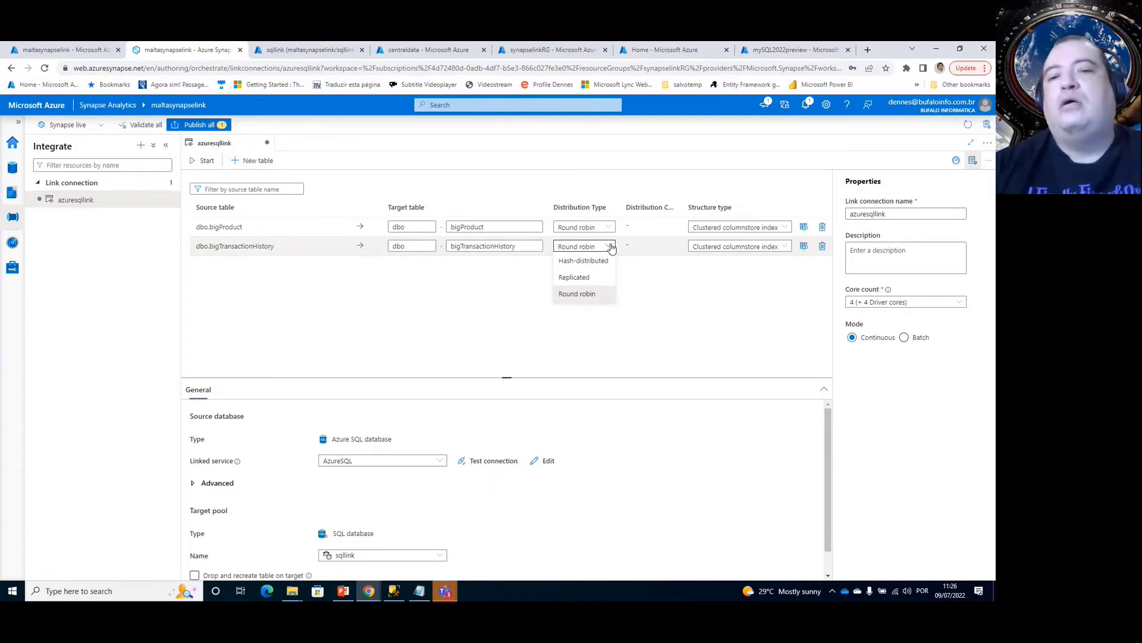
left_click(612, 248)
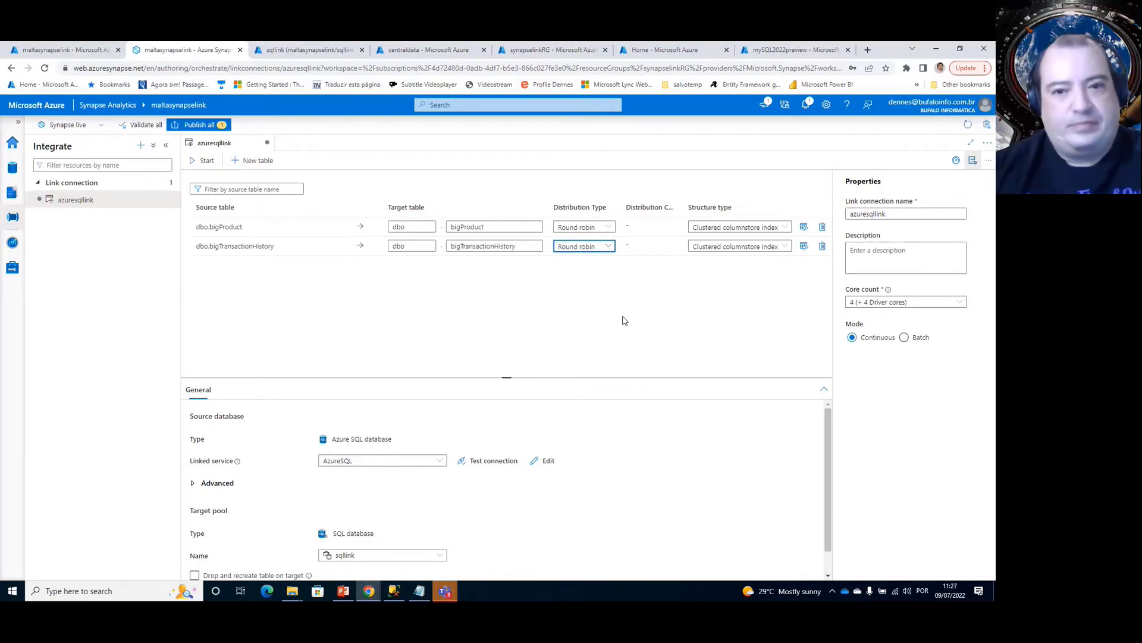
left_click(599, 248)
left_click(592, 290)
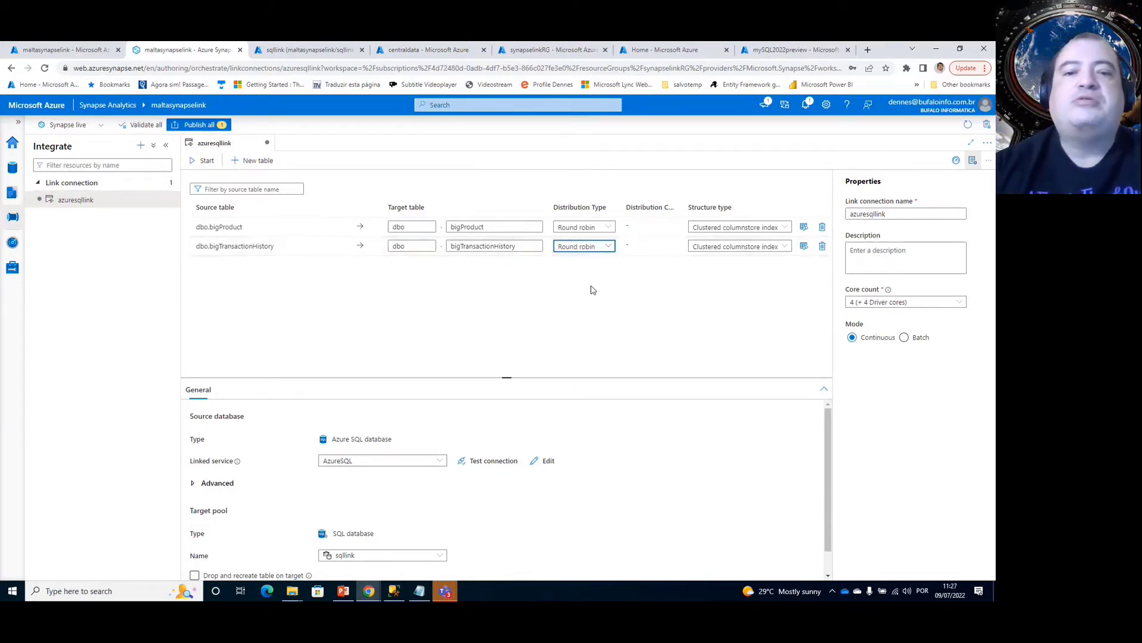
Examine the target table names for the dbo.bigProduct and dbo.bigTransactionHistory source tables.
left_click(589, 303)
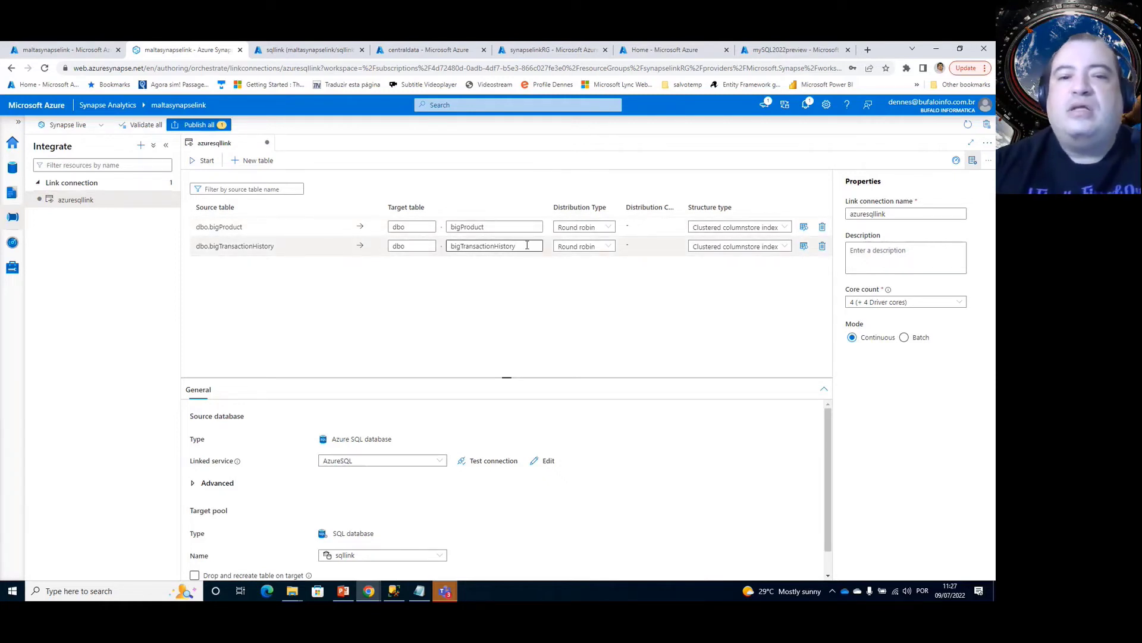
left_click(474, 227)
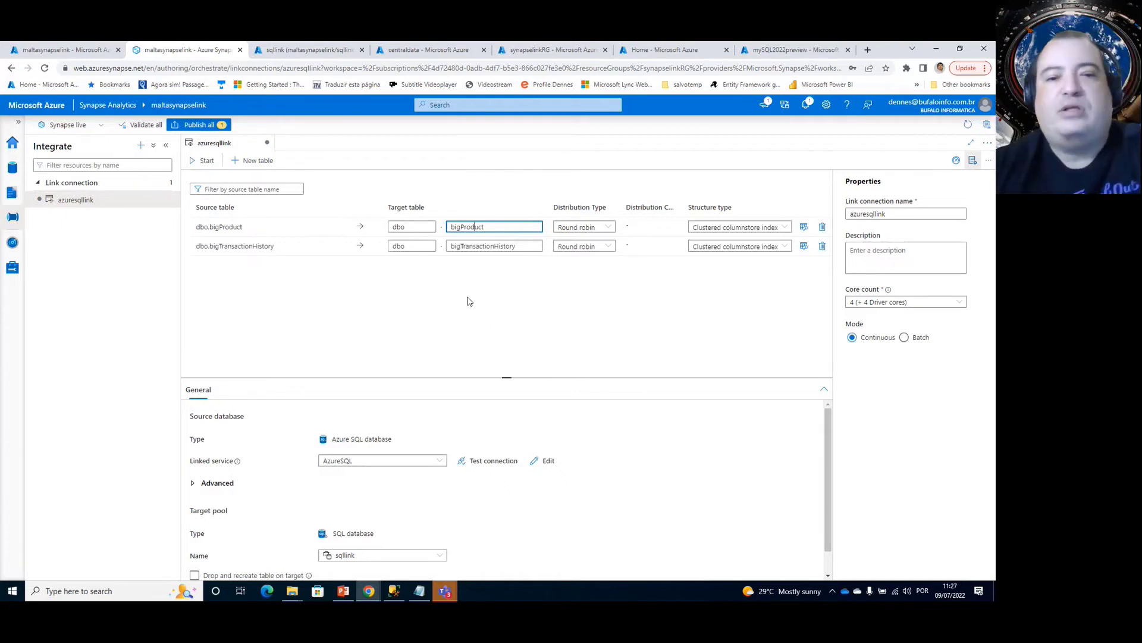
left_click(492, 226)
left_click_drag(492, 226, 451, 226)
left_click(450, 227)
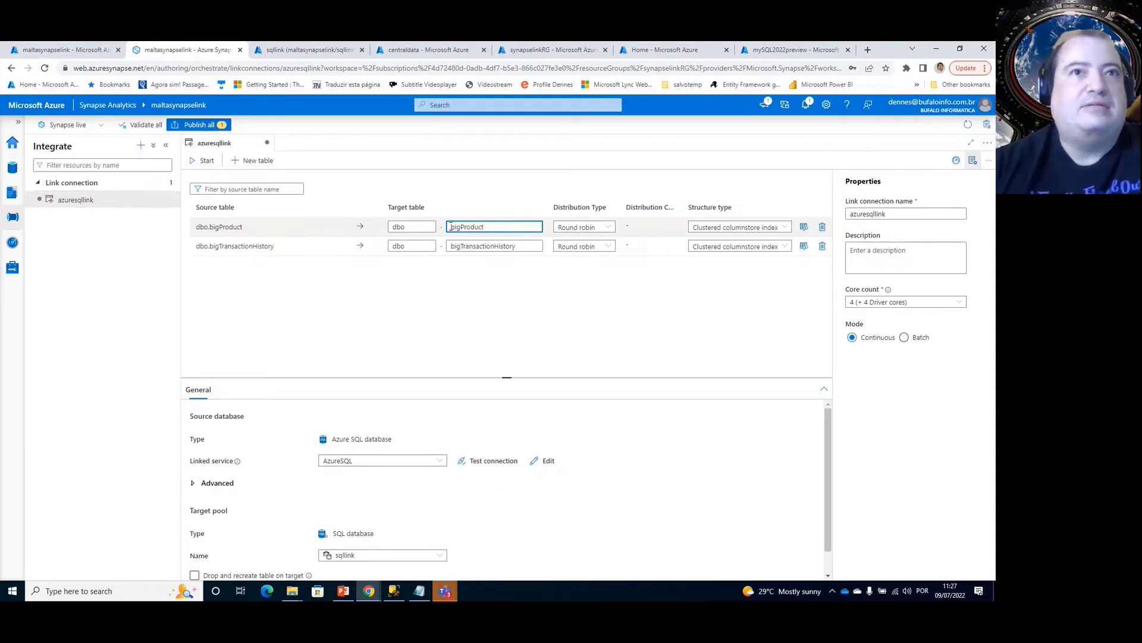
double_click(458, 227)
left_click_drag(517, 246, 443, 247)
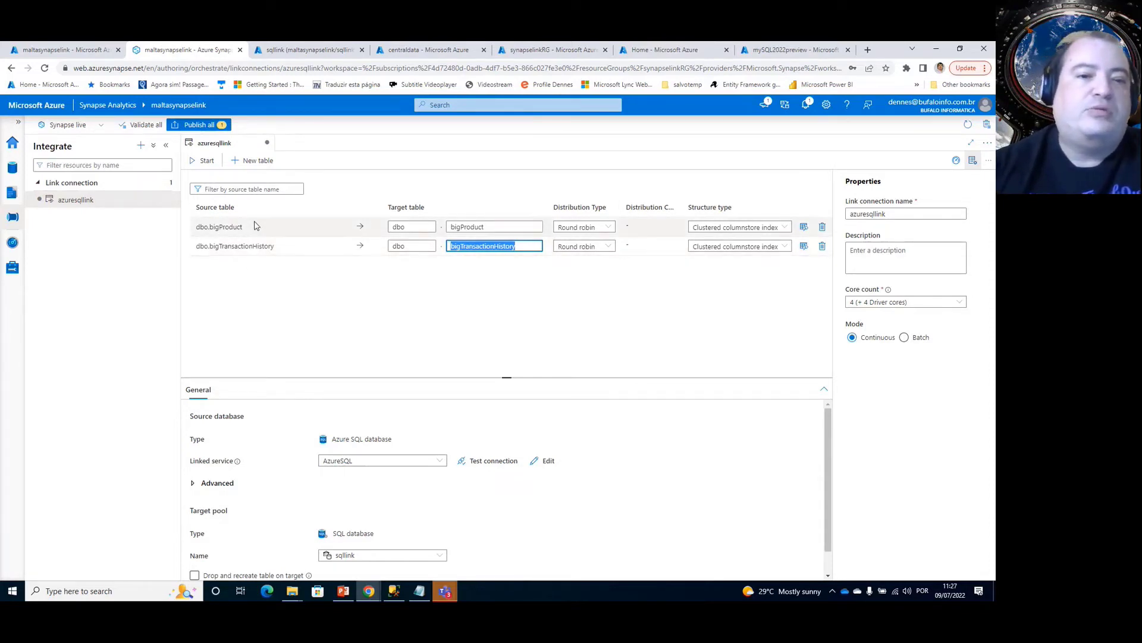
left_click_drag(493, 228, 449, 228)
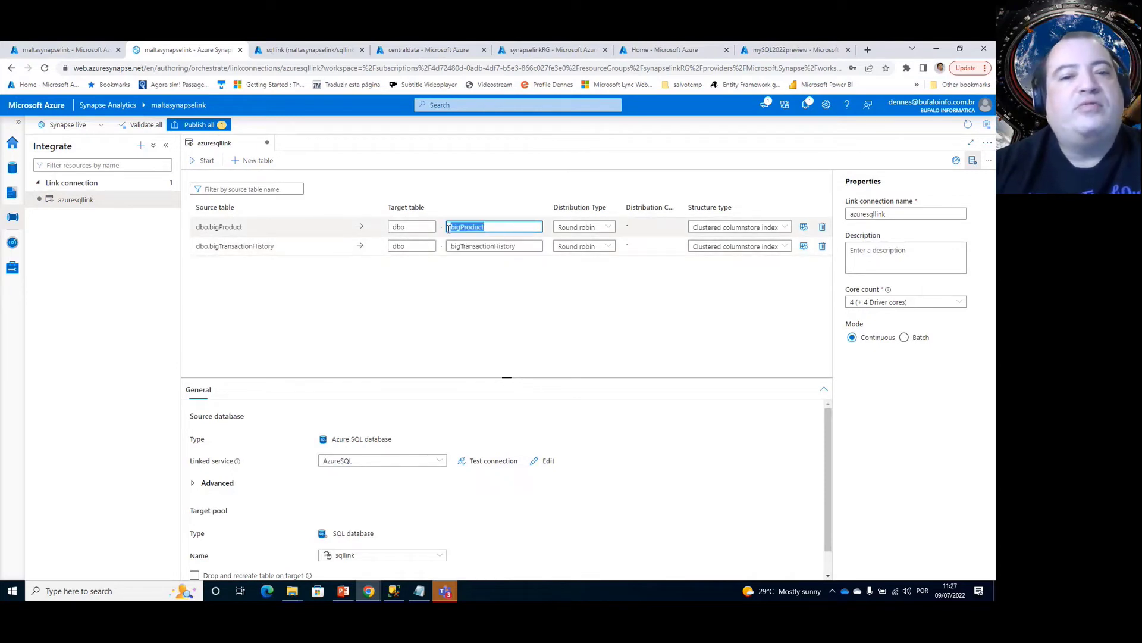
left_click(489, 228)
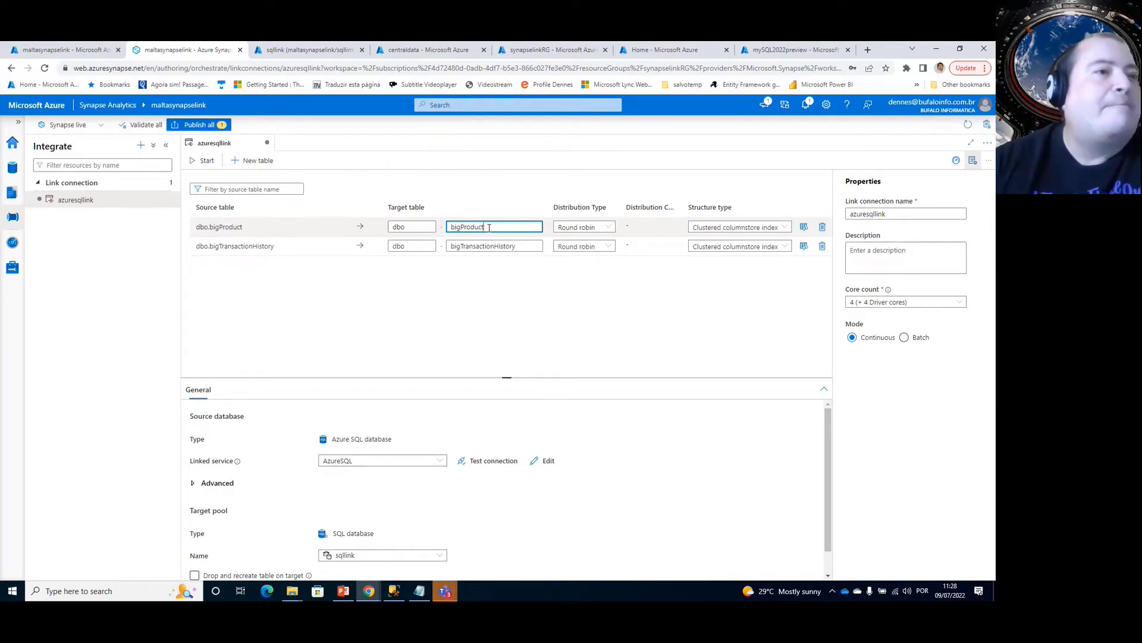
left_click_drag(489, 227, 474, 227)
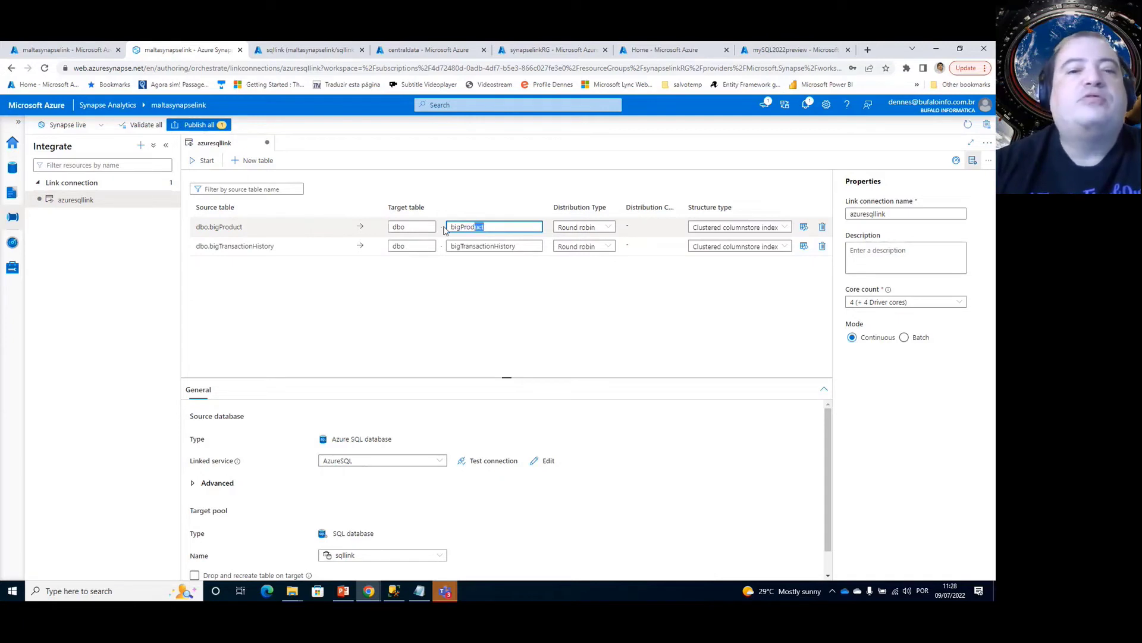
left_click(451, 227)
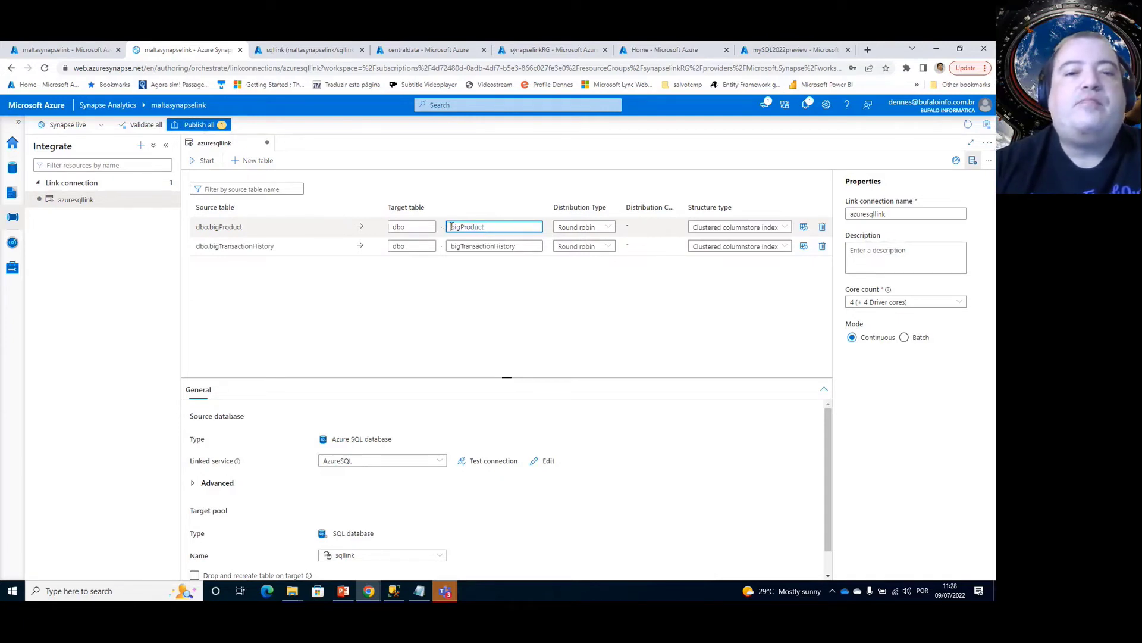
left_click_drag(451, 226, 511, 225)
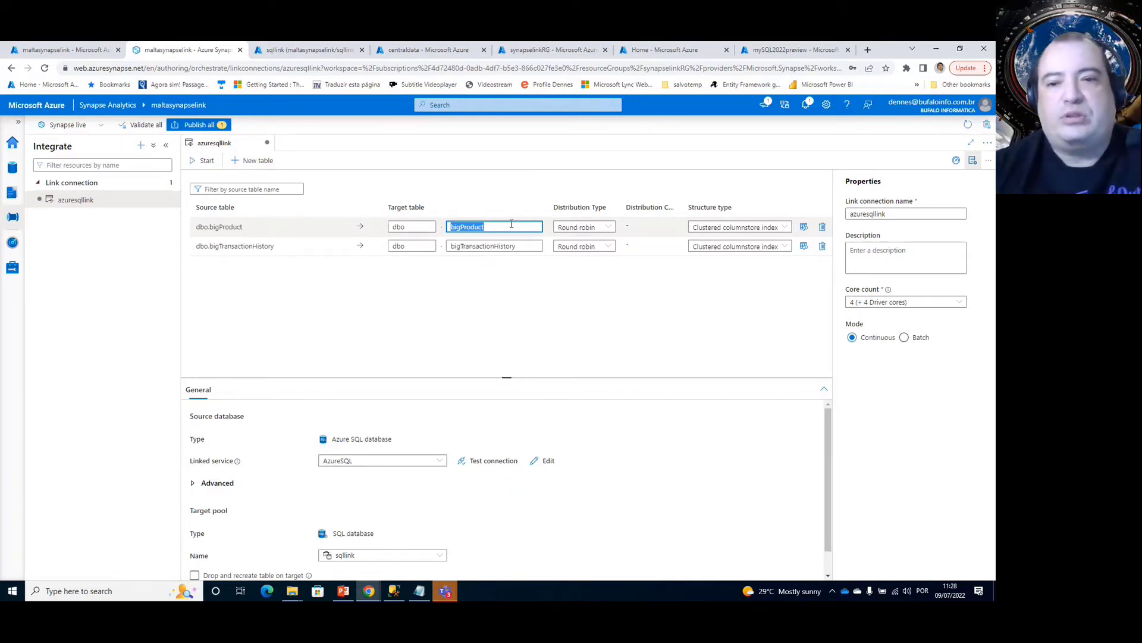
Examine the structure type options for the bigProduct target table, keeping Clustered columnstore index.
left_click(716, 233)
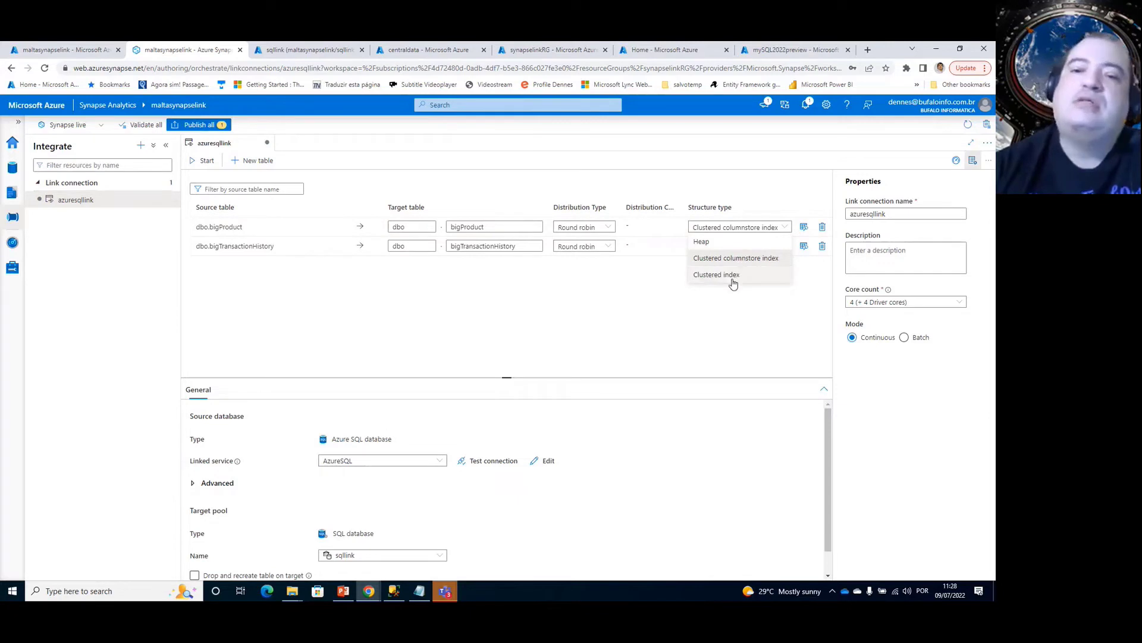
left_click(712, 311)
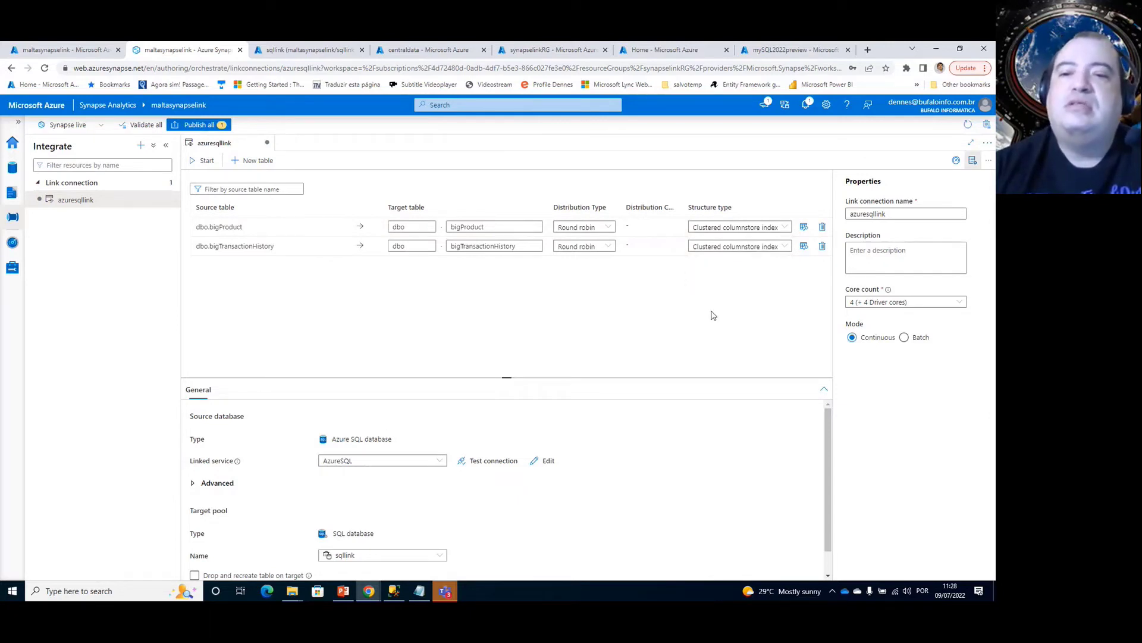
left_click(734, 225)
left_click(735, 225)
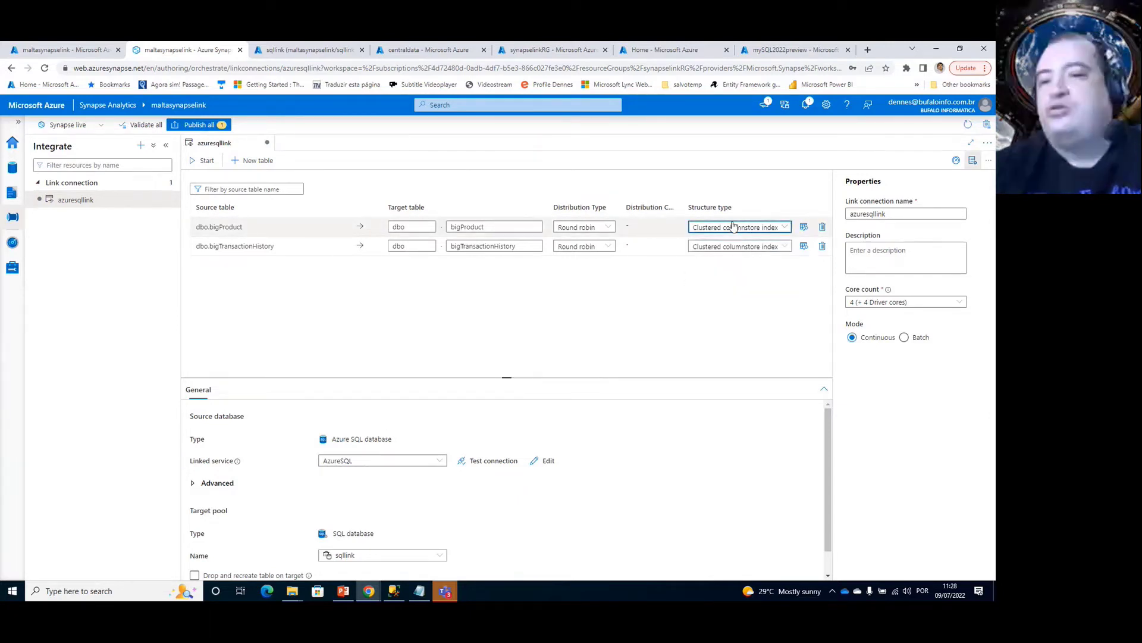
left_click(589, 315)
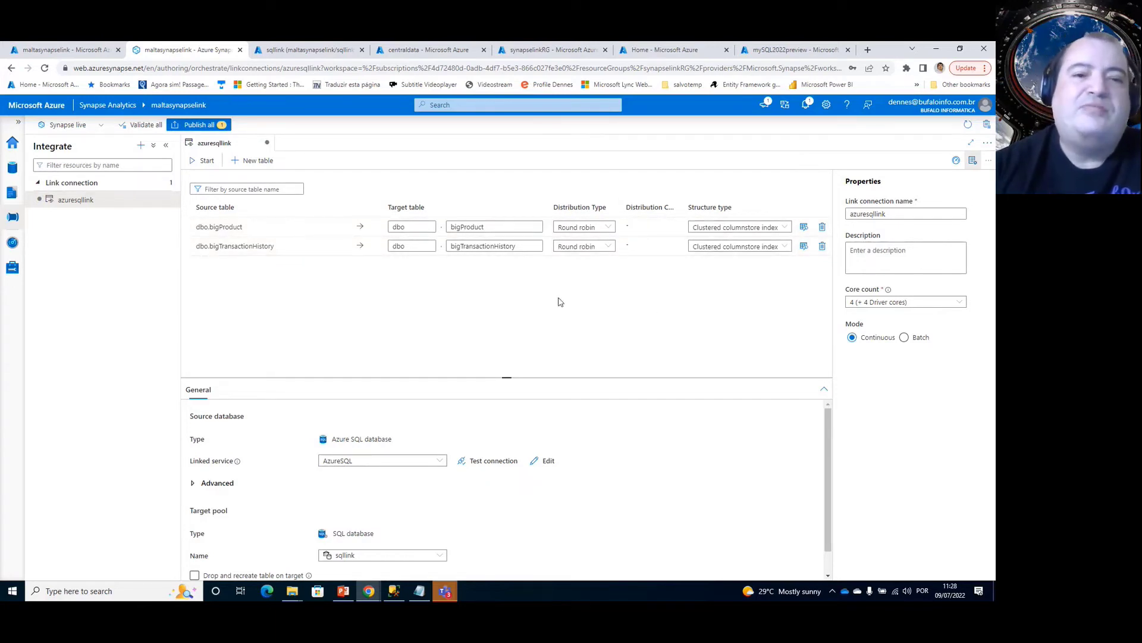
Examine the target schema assigned to the bigProduct table.
left_click_drag(412, 228, 390, 232)
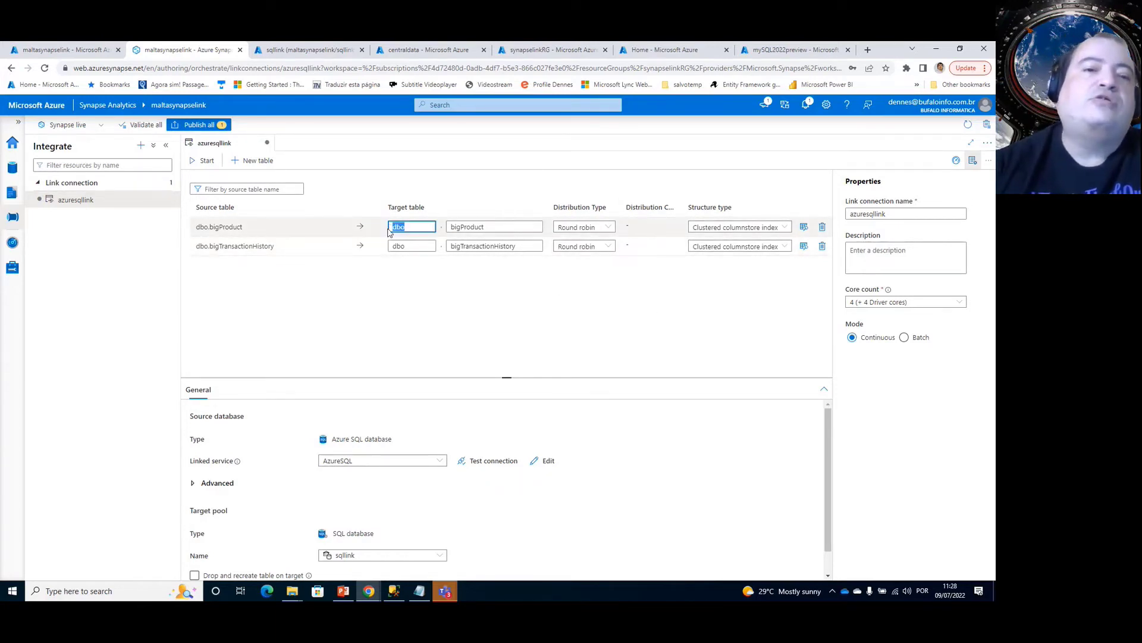
left_click(411, 228)
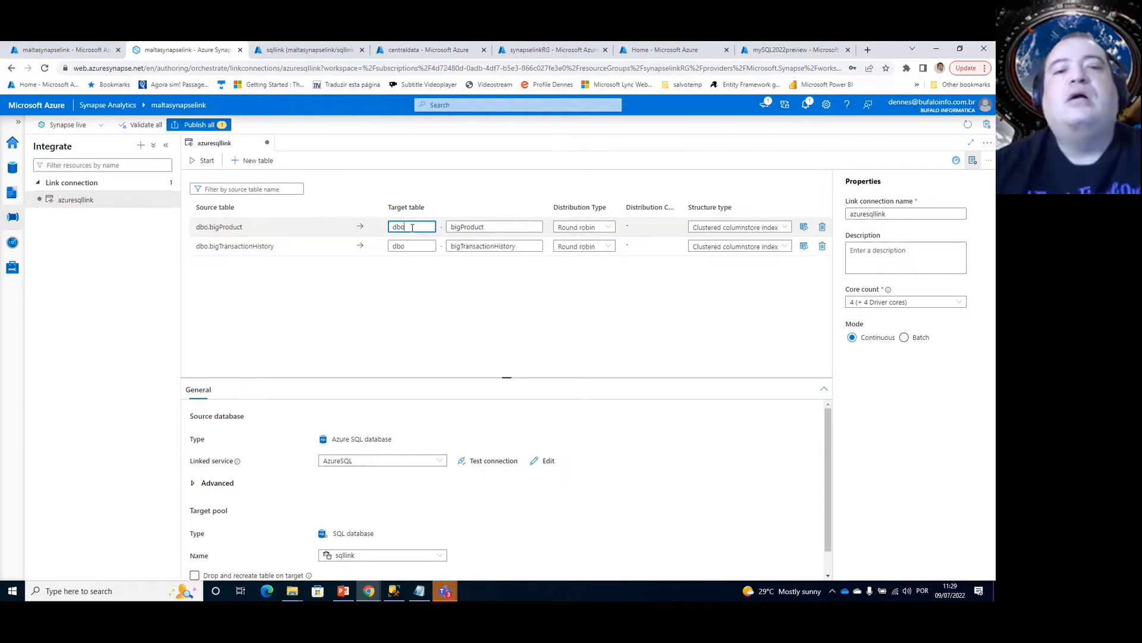
left_click_drag(412, 228, 386, 232)
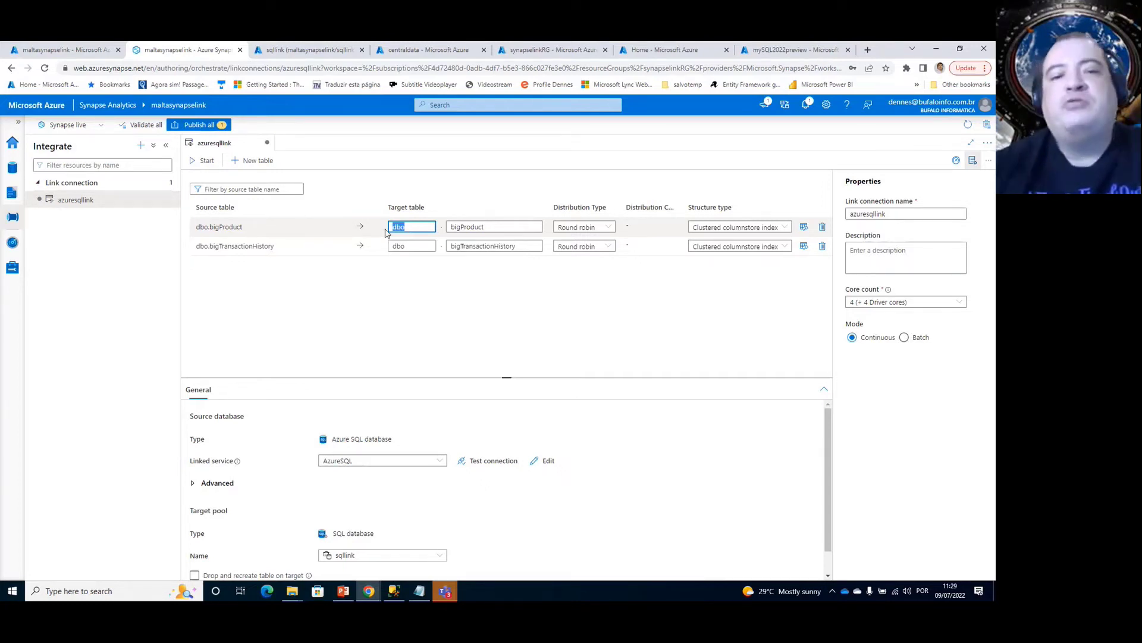
left_click(404, 229)
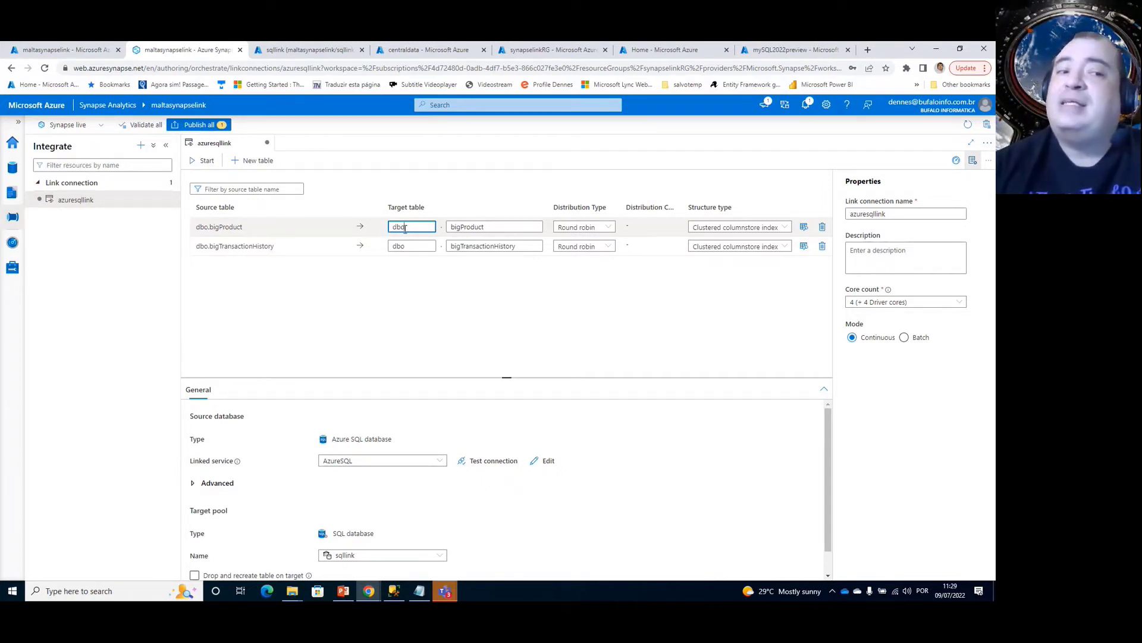
mouse_move(404, 229)
left_mouse_down()
mouse_move(392, 230)
mouse_move(412, 227)
left_mouse_up()
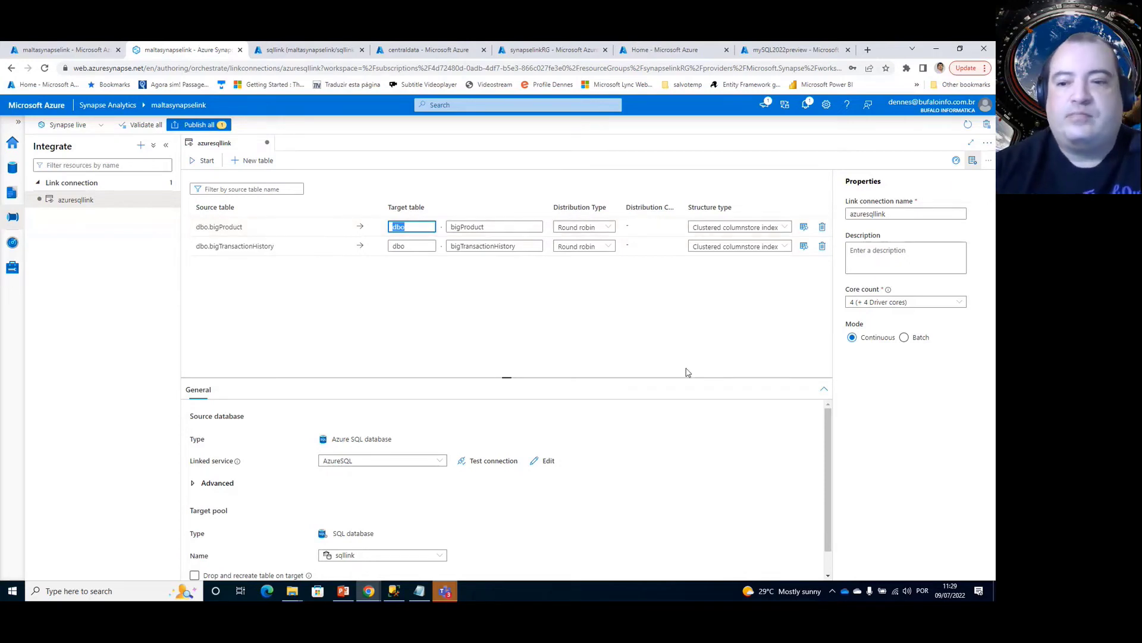
Enable the option to drop and recreate tables on the target for the sqllink pool.
left_click_drag(826, 420, 826, 455)
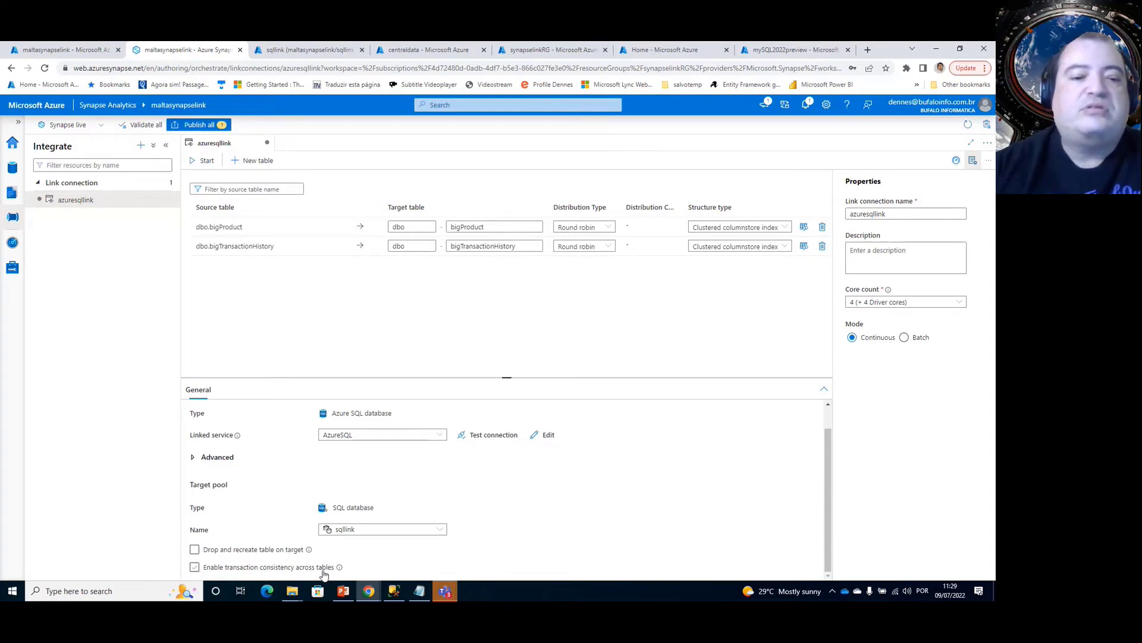
mouse_move(339, 567)
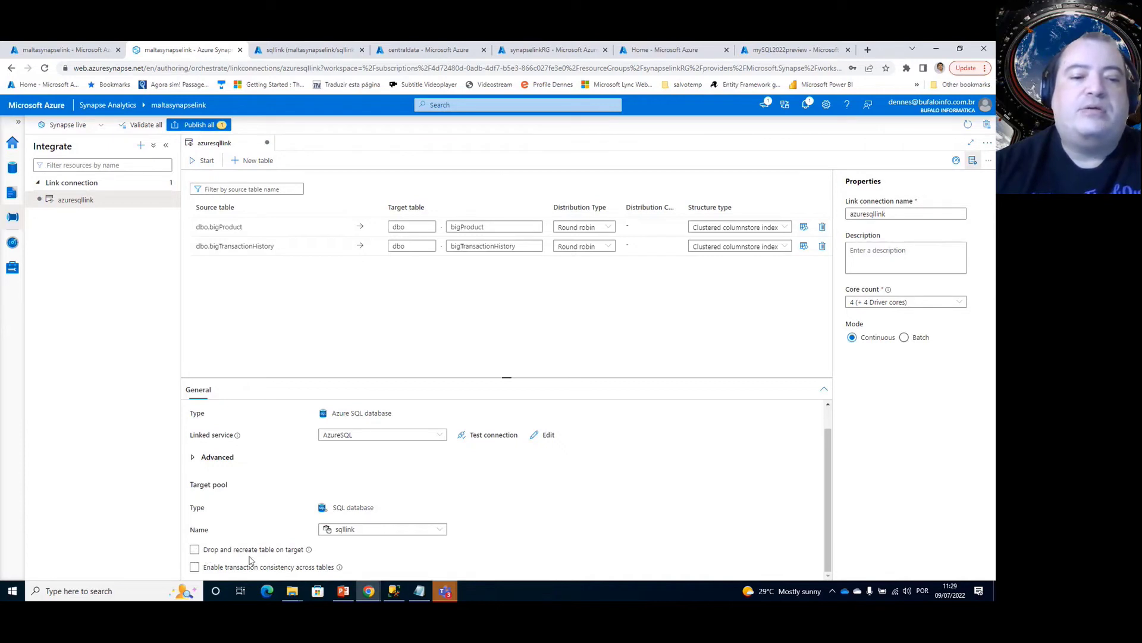
left_click(195, 550)
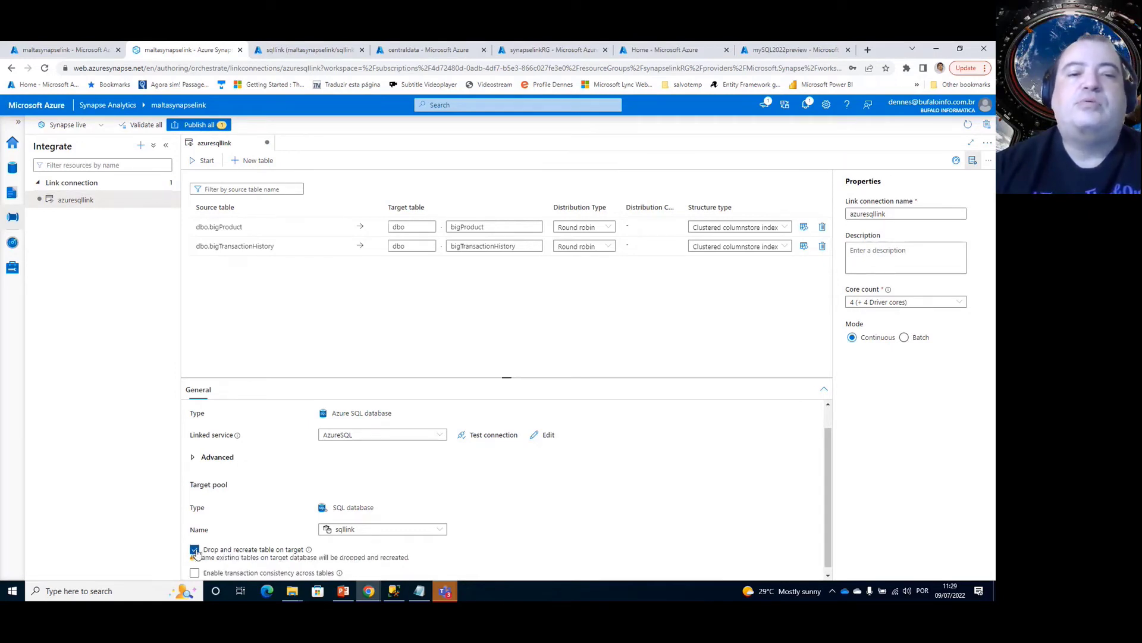
left_click_drag(831, 482, 840, 407)
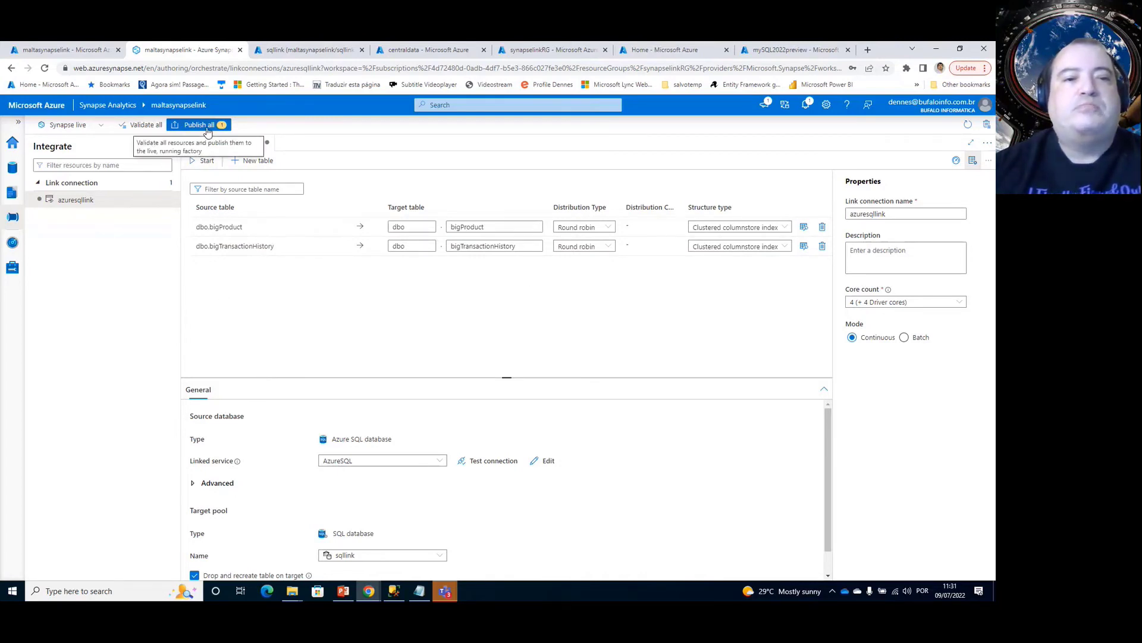
Start the azuresqllink link connection, publishing its changes first, and dismiss the publishing notification.
left_click(205, 166)
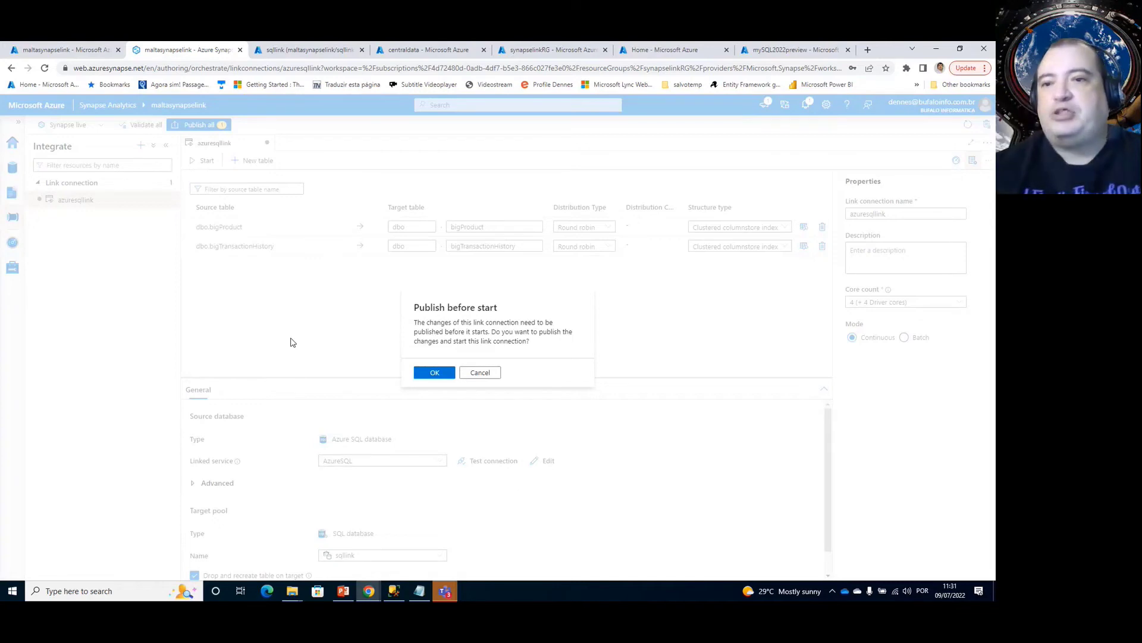
left_click(429, 375)
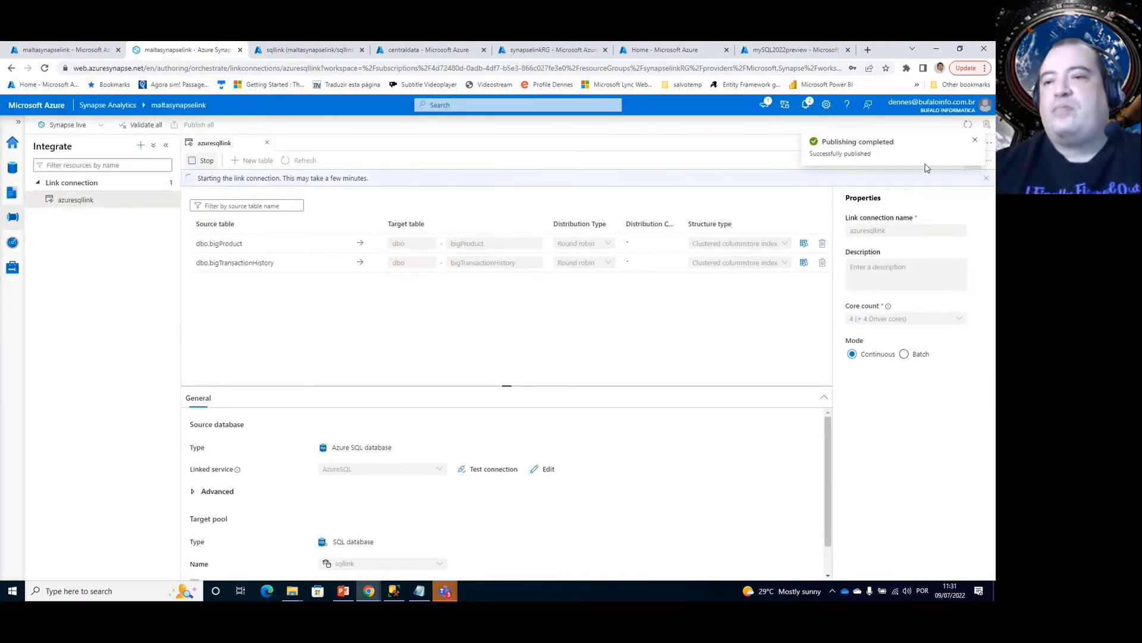
left_click(976, 144)
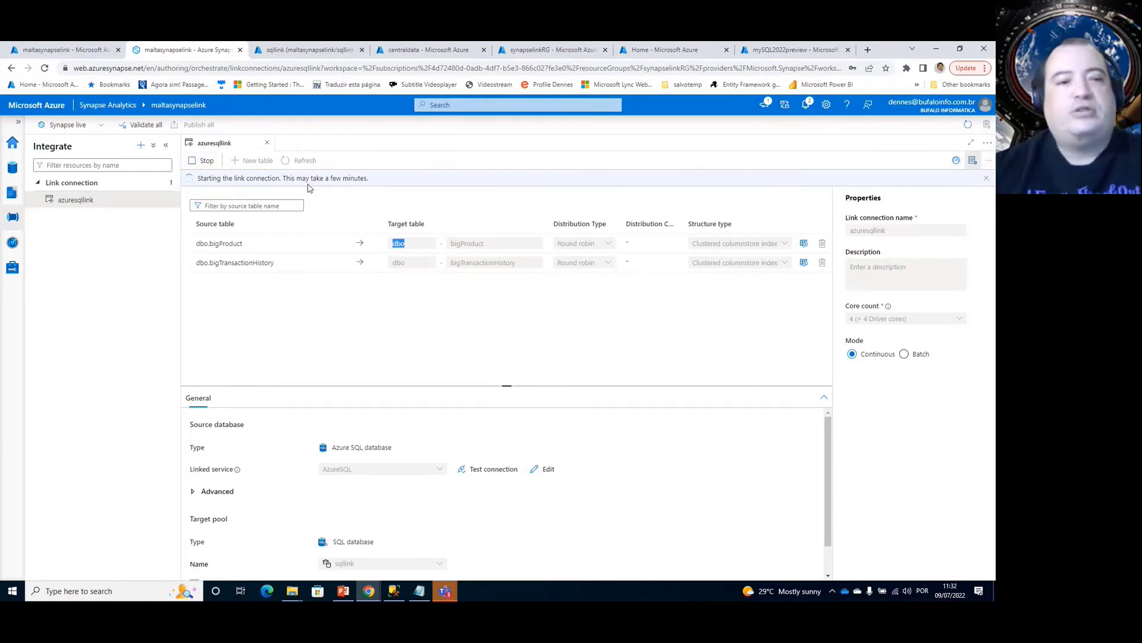
left_click(320, 335)
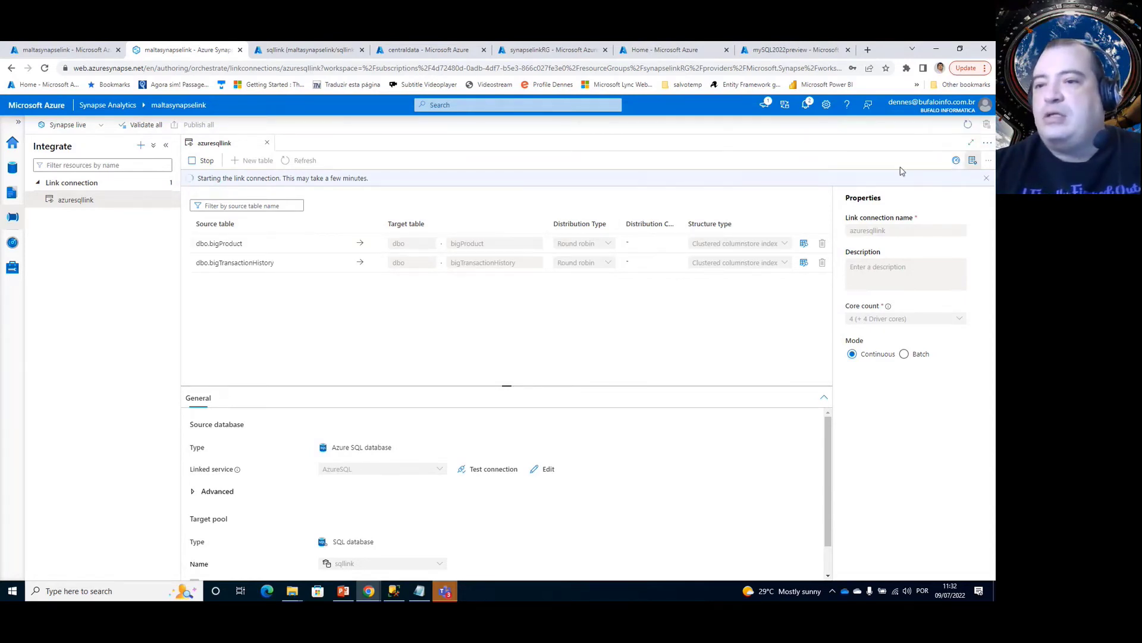
Check the azuresqllink run status in monitoring, both in the link connections list and per replicated table.
left_click(955, 166)
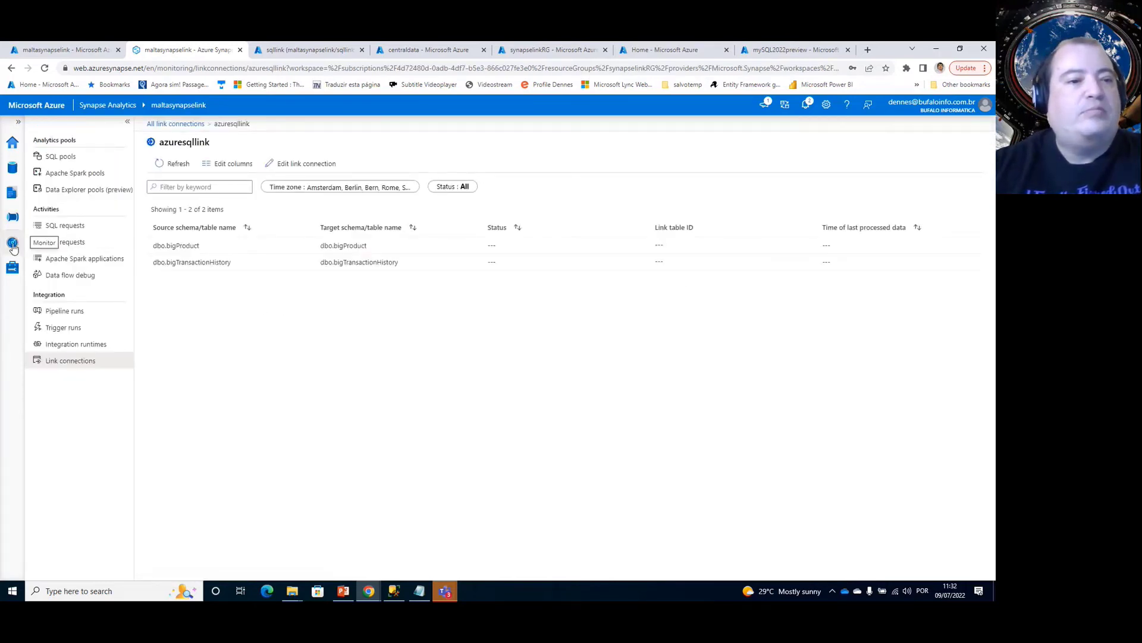
left_click(13, 246)
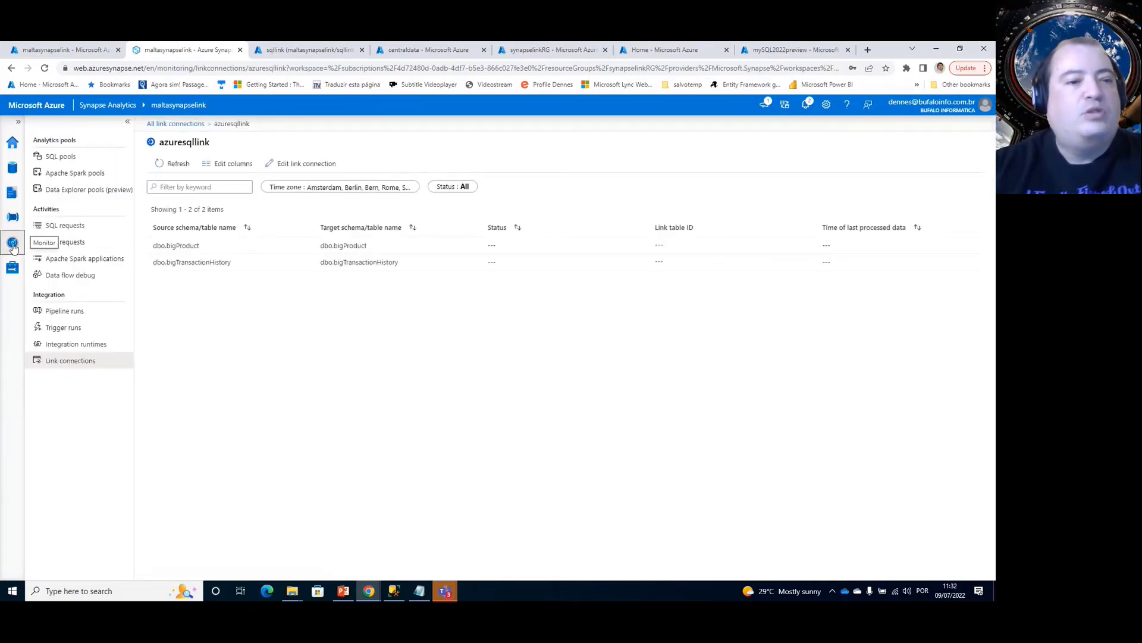
left_click(81, 359)
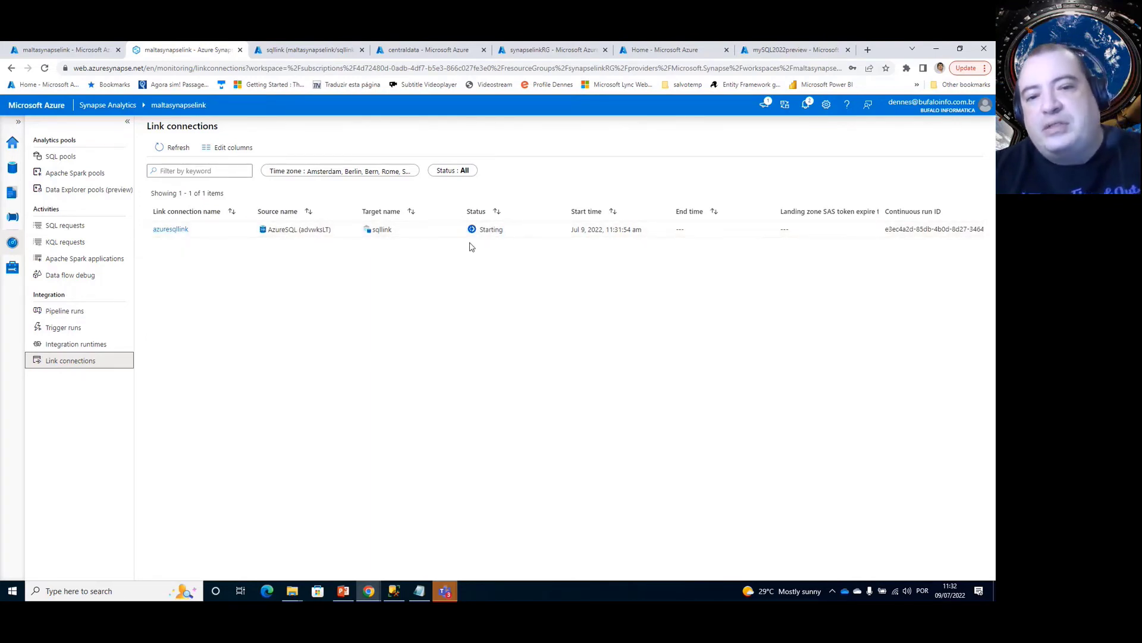
left_click(178, 229)
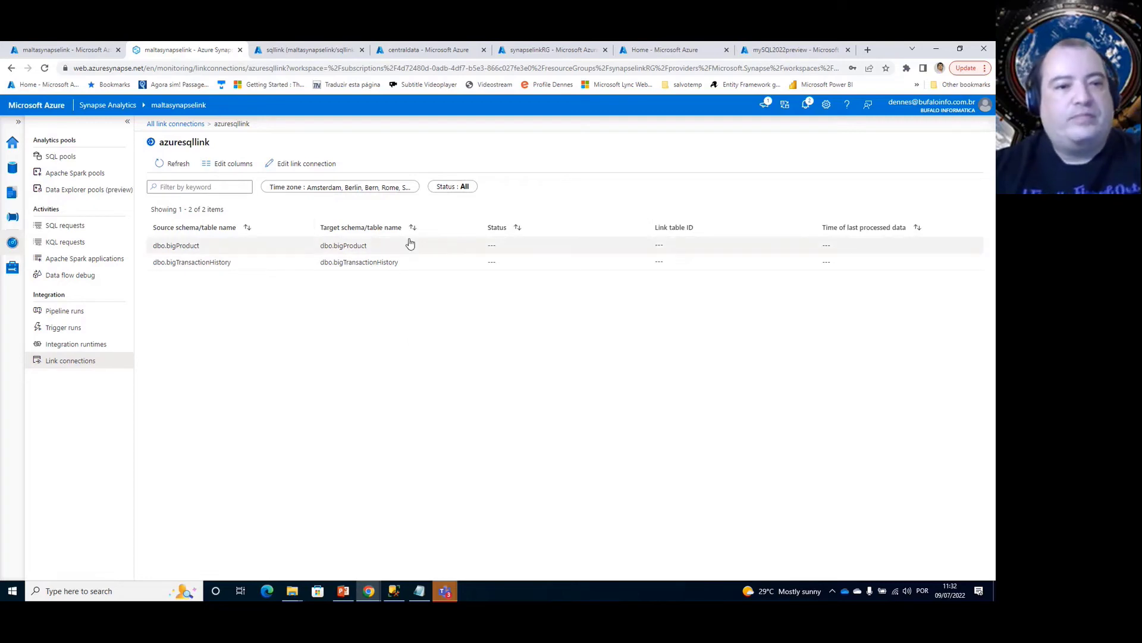
left_click(58, 363)
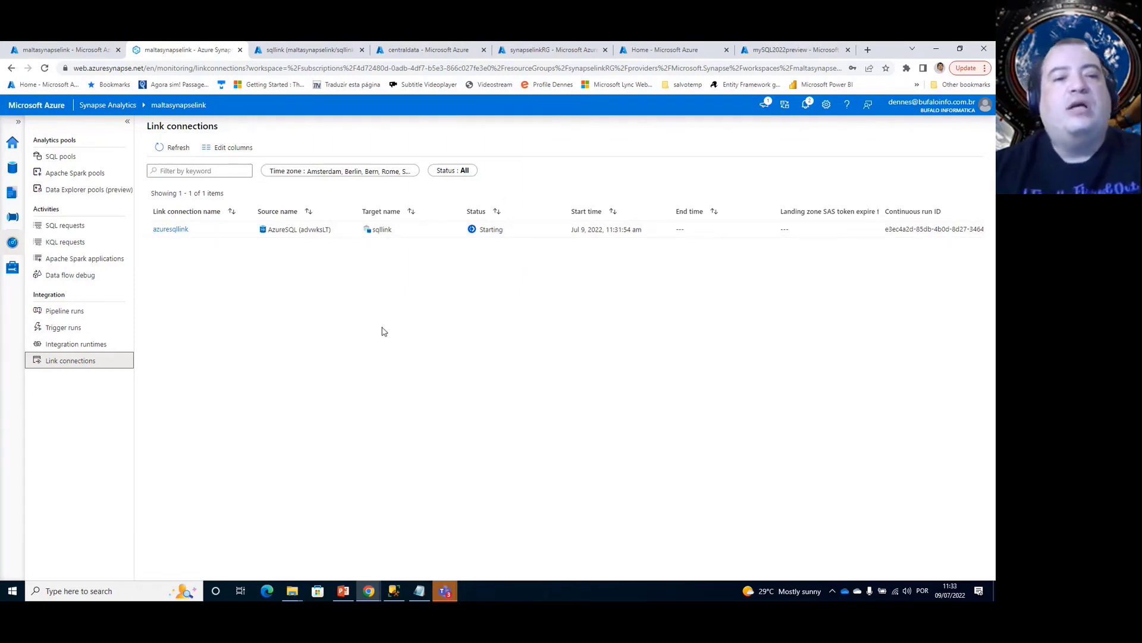
left_click(178, 233)
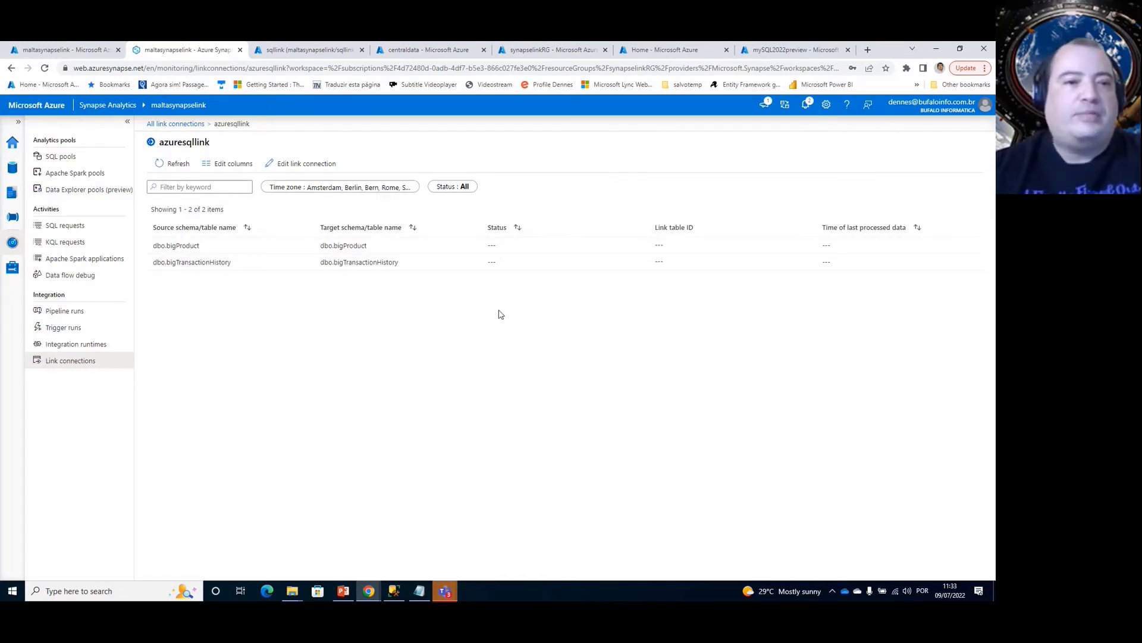
left_click(46, 362)
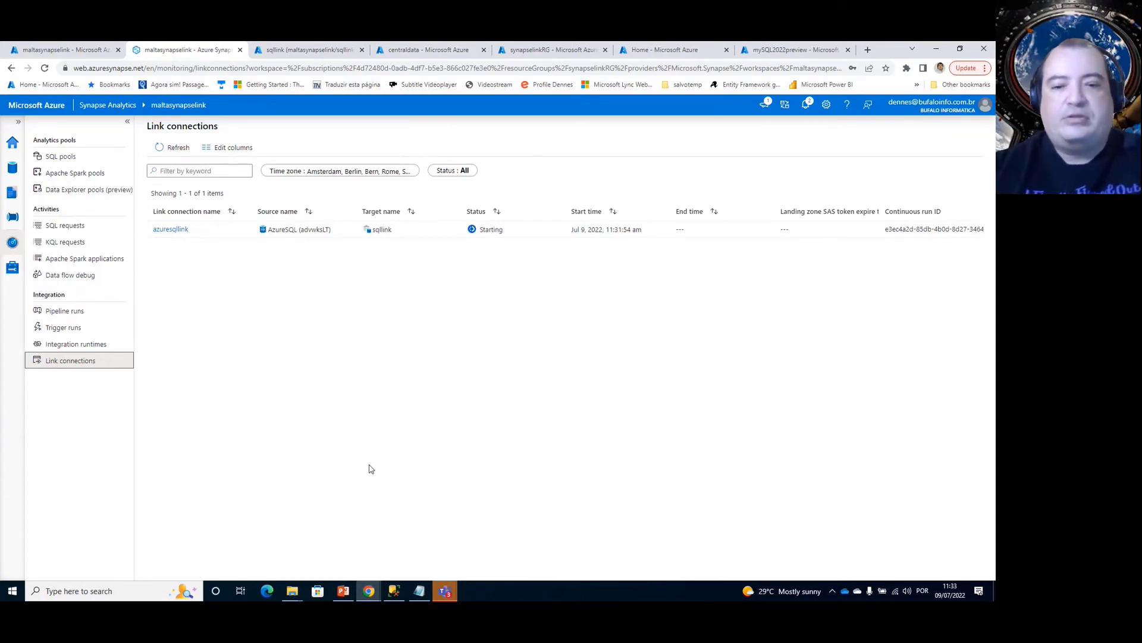
Switch to PowerPoint and present the slide show from slide 10 on to the Azure VM architecture diagram.
key("alt+Tab")
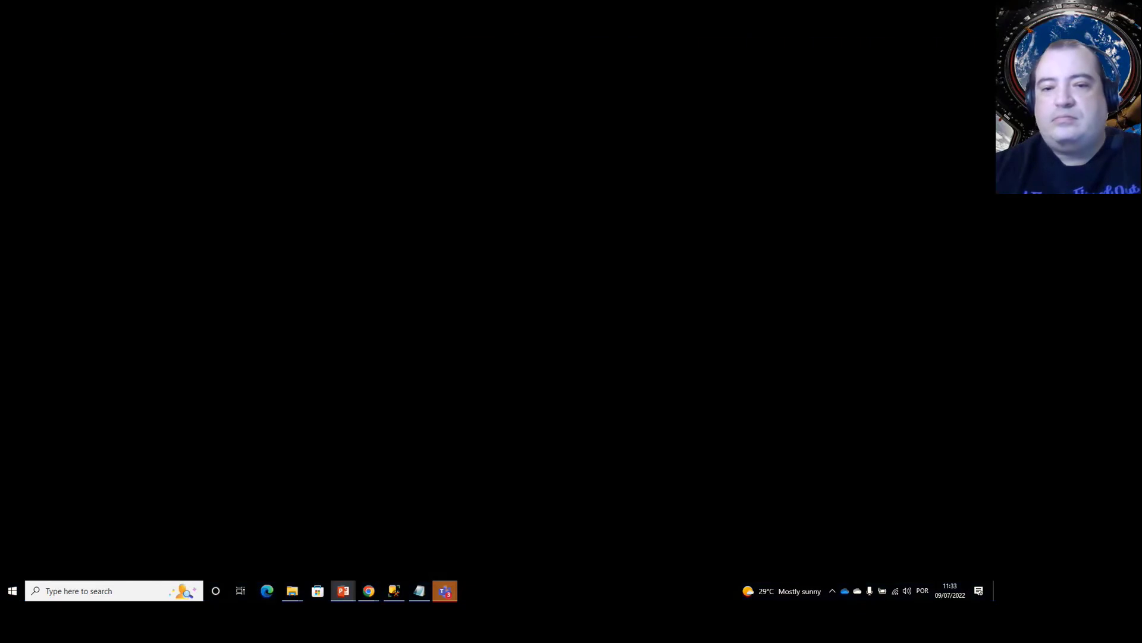
key("Right")
key("Right")
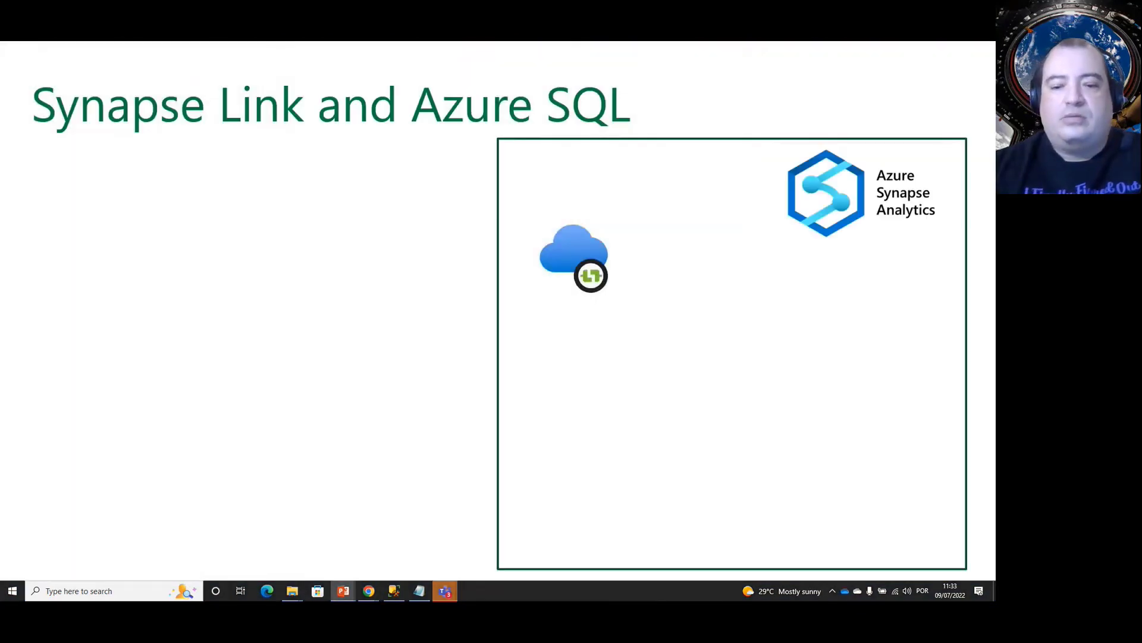
key("Escape")
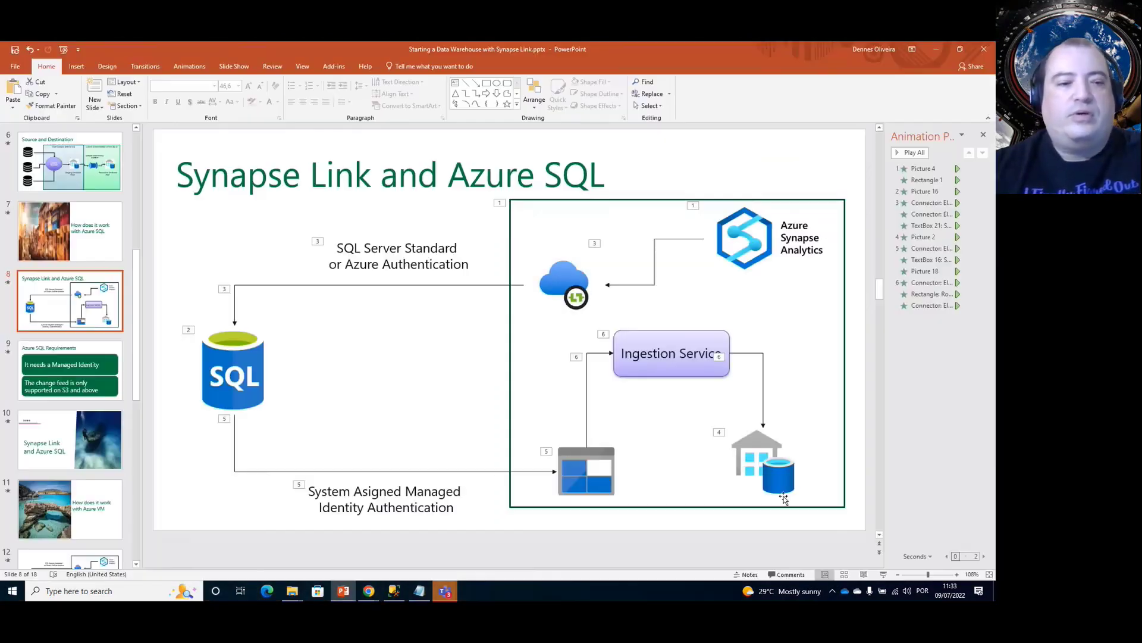
left_click(100, 435)
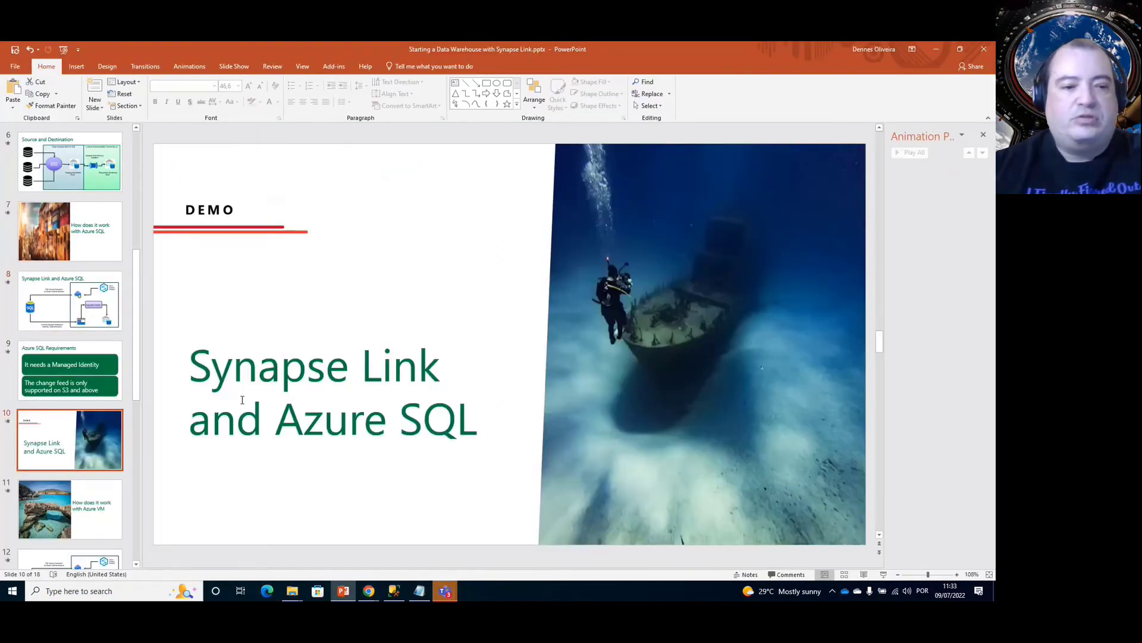
left_click(884, 575)
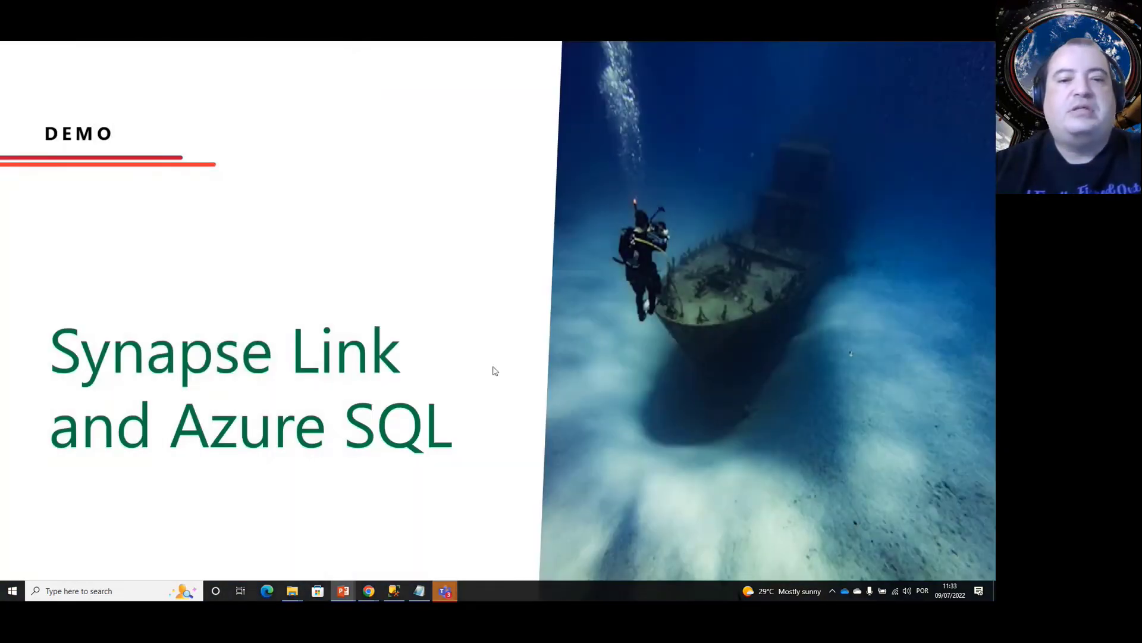
left_click(461, 364)
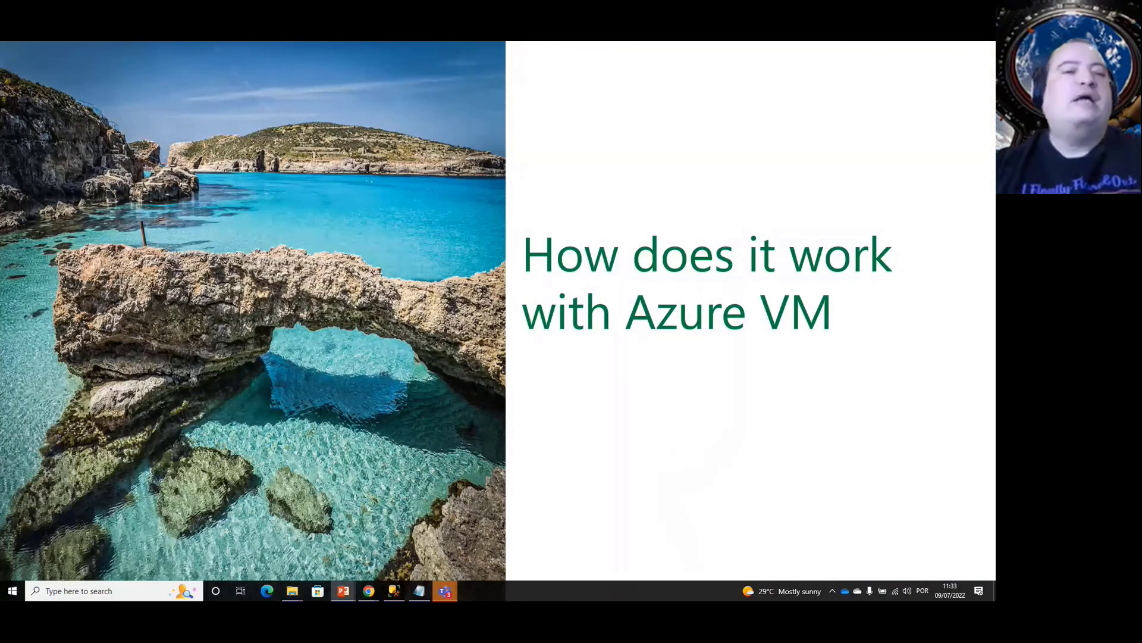
key("Right")
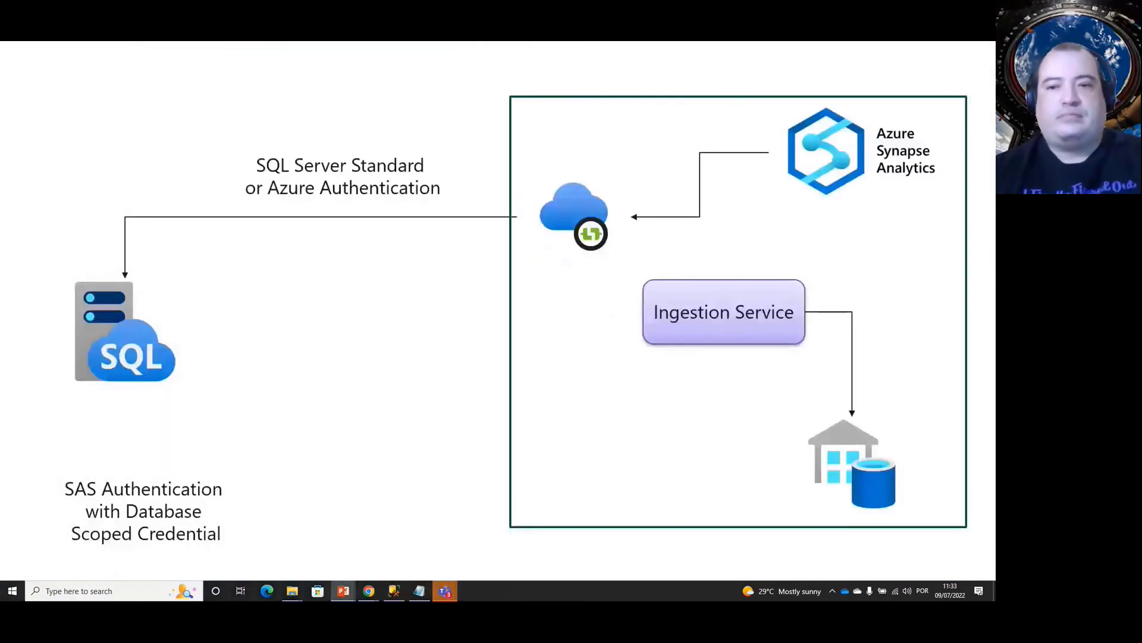